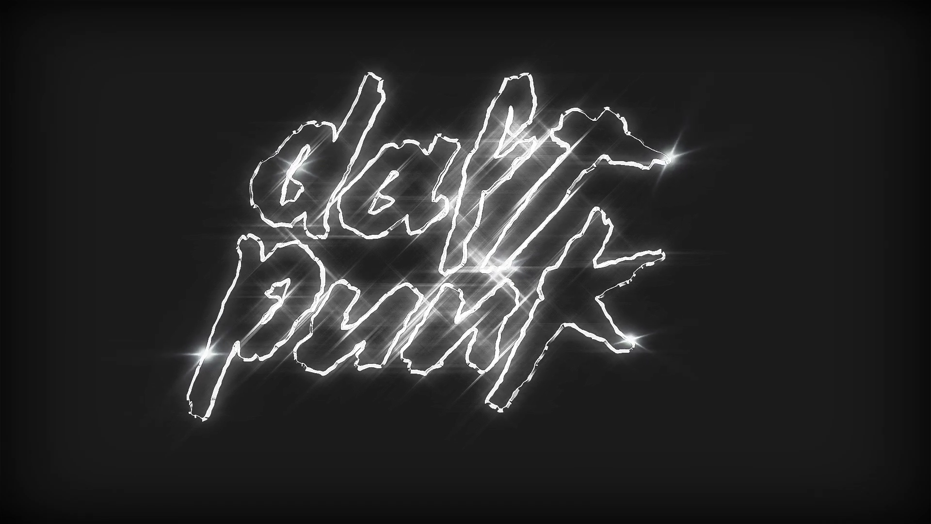
- Play the Get Lucky reference video fullscreen, then return to the DaFont 'daft' search results
key("f")
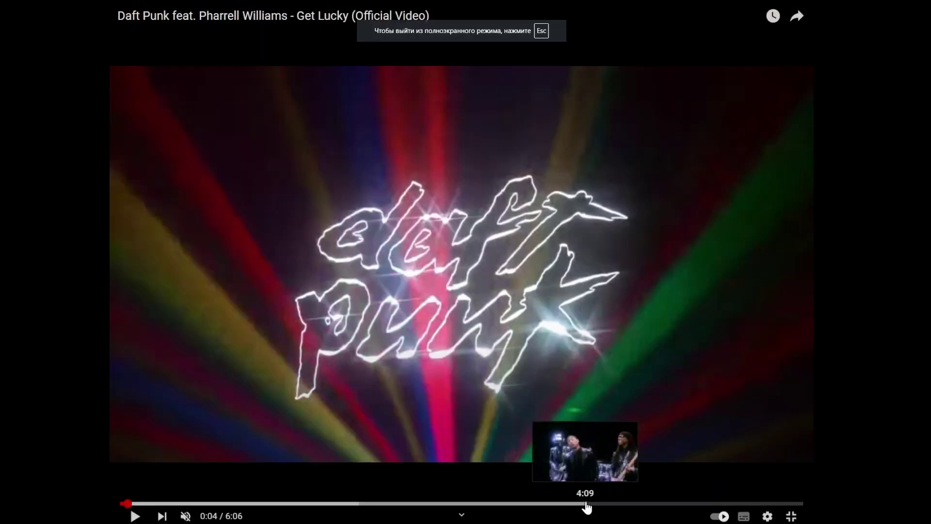
key("ctrl+shift+Tab")
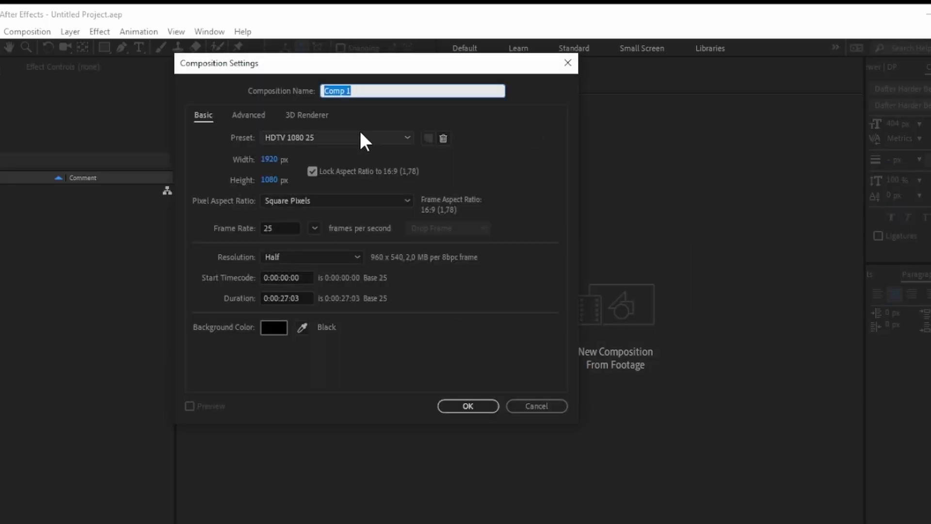
- Create Comp 1 using the HDTV 1080 25 preset
left_click(362, 138)
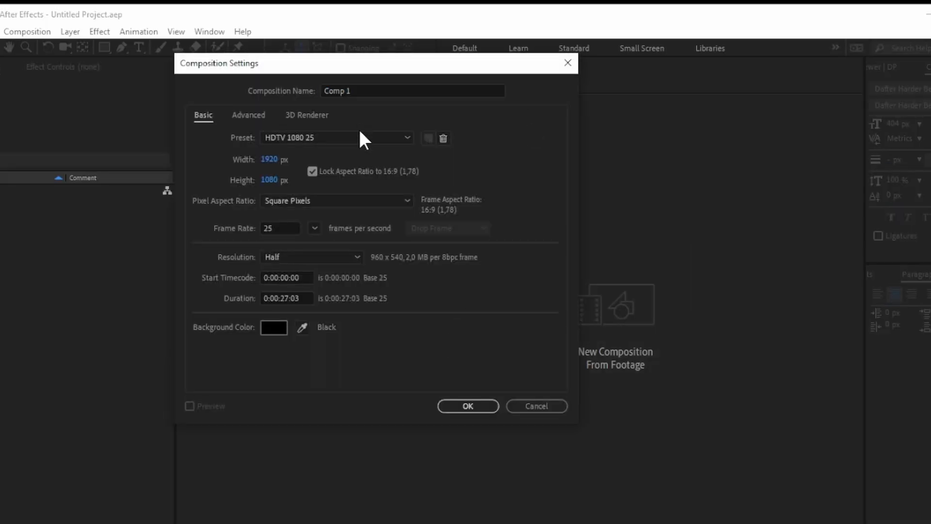
left_click(367, 136)
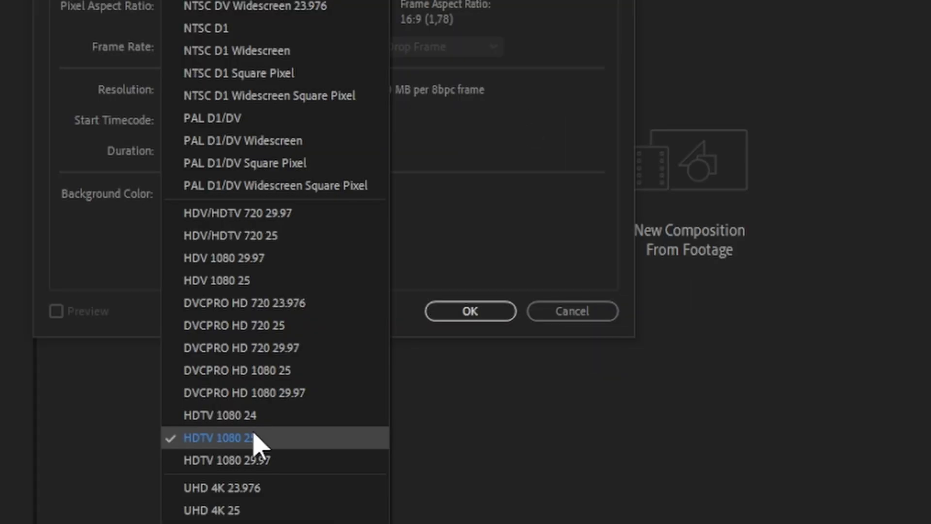
left_click(253, 438)
left_click(469, 311)
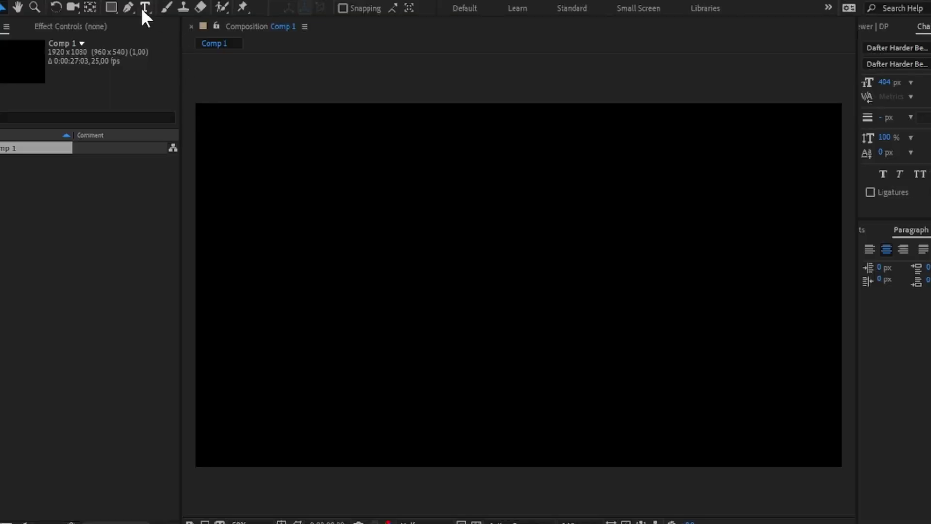
- Add a text layer reading 'Daft punk' in the Dafter Harder Better Stronger font
left_click(143, 9)
left_click(398, 202)
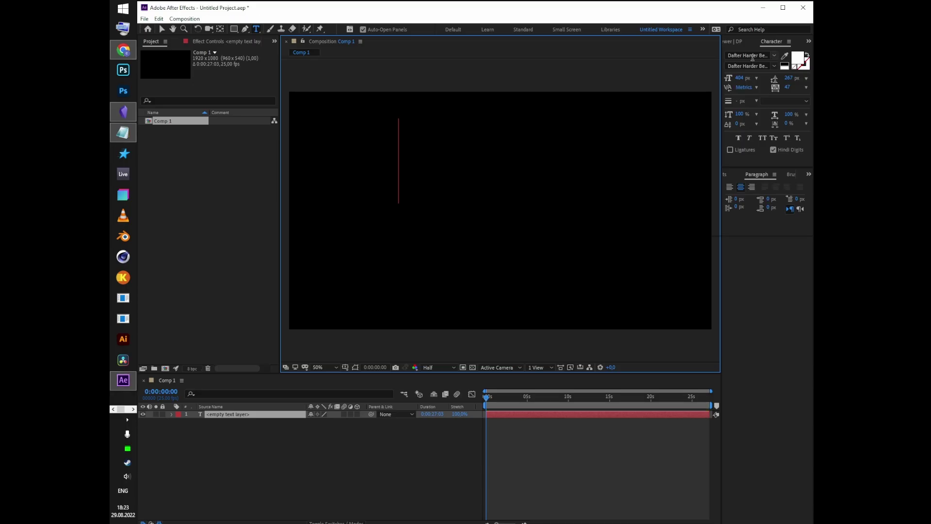
left_click(747, 56)
type("daft")
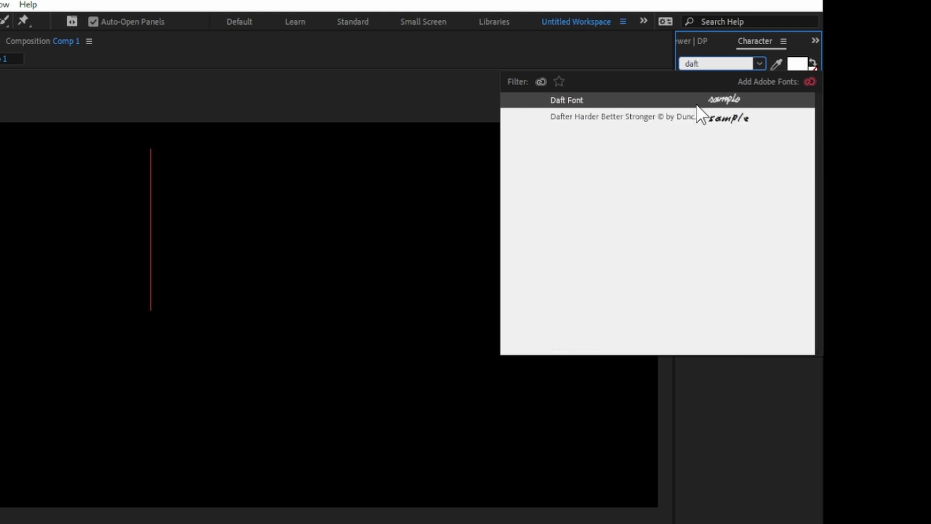
left_click(615, 115)
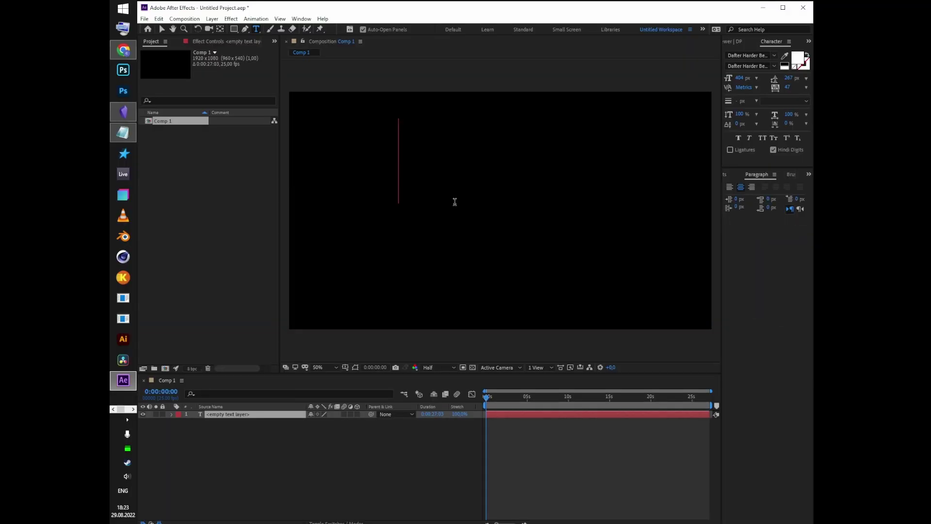
type("Daft punk")
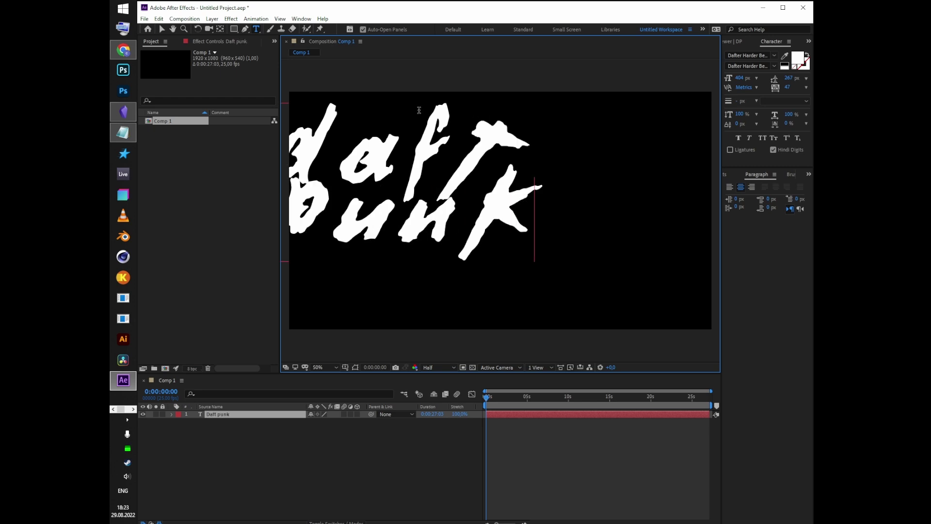
- Increase the leading so 'punk' sits further below 'daft'
key("ctrl+a")
left_click_drag(786, 79, 805, 79)
left_click_drag(881, 83, 897, 83)
- Tighten the tracking after the p, u and n of 'punk'
left_click(308, 405)
key("Left")
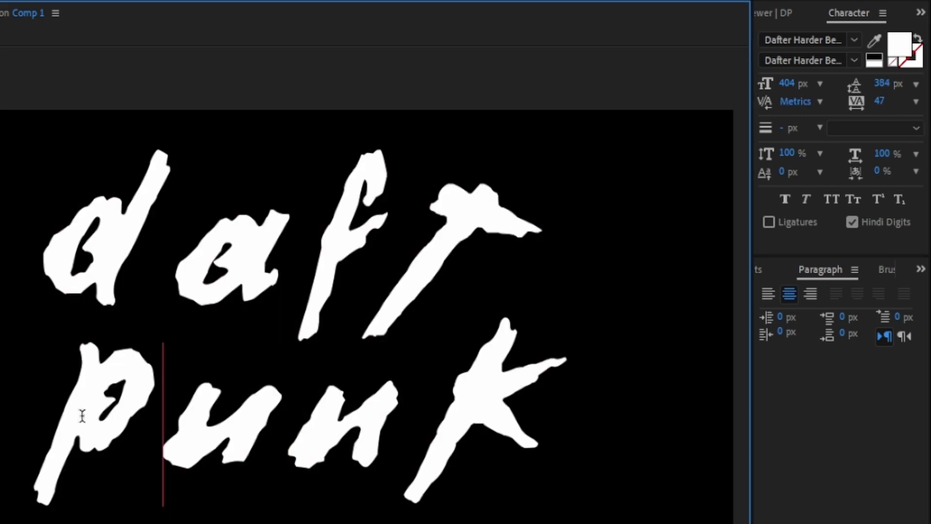
key("shift+Left")
left_click_drag(882, 105, 836, 105)
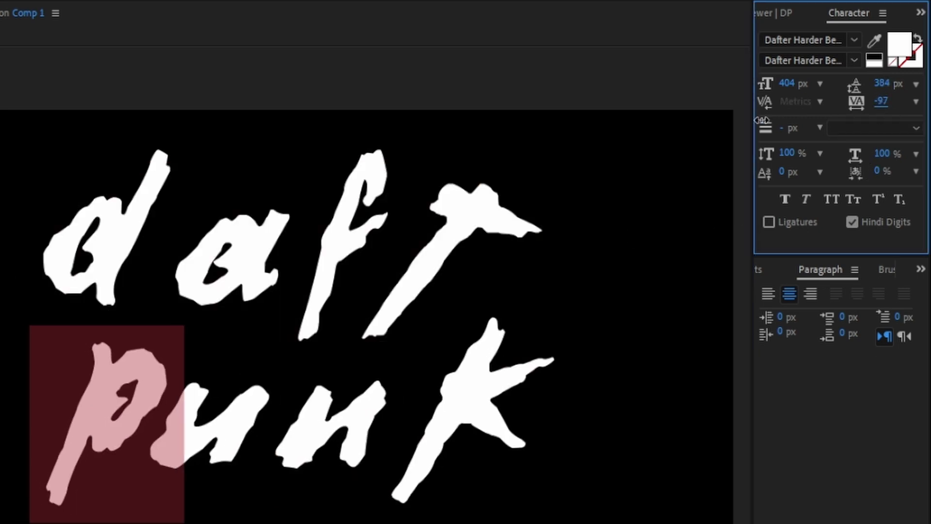
left_click(244, 433)
key("shift+Left")
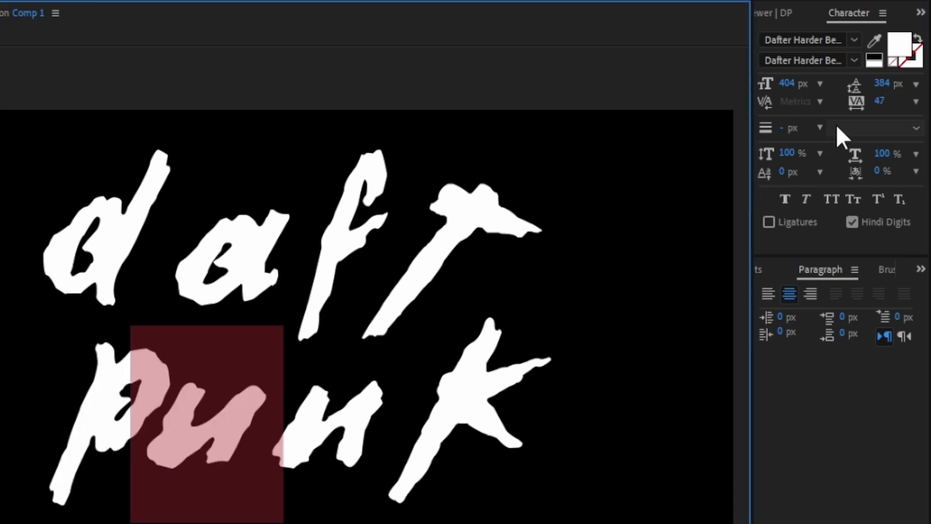
left_click_drag(881, 101, 785, 111)
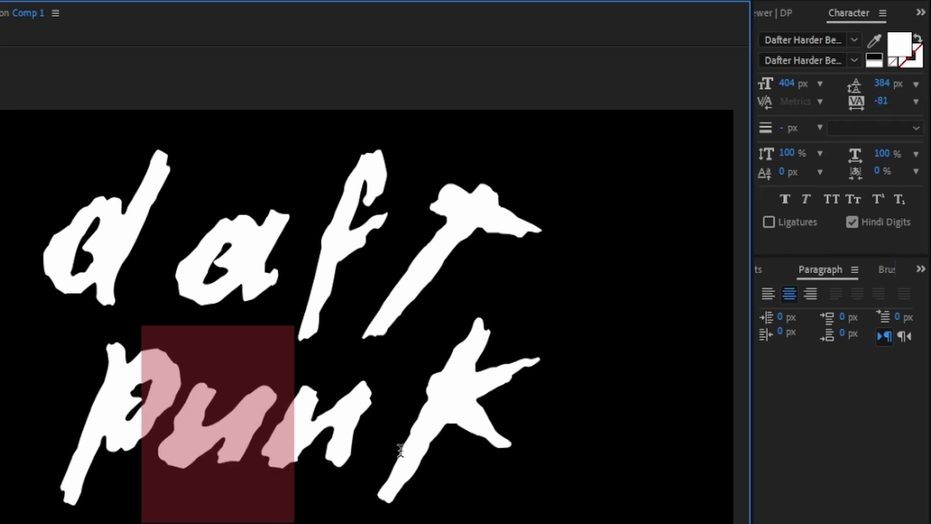
left_click(397, 439)
key("shift+Left")
left_click(878, 83)
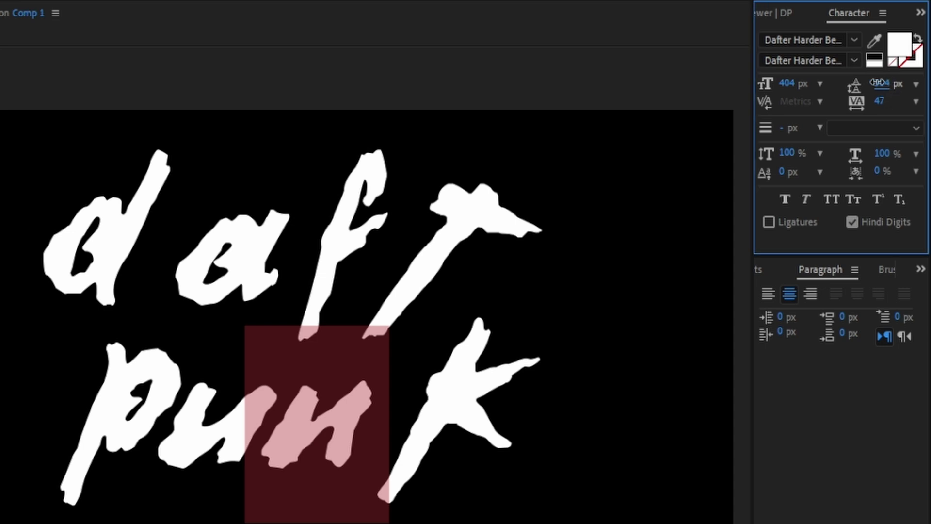
left_click_drag(892, 102, 825, 107)
- Tighten the tracking after the d of 'daft' and select the a and f
left_click(177, 232)
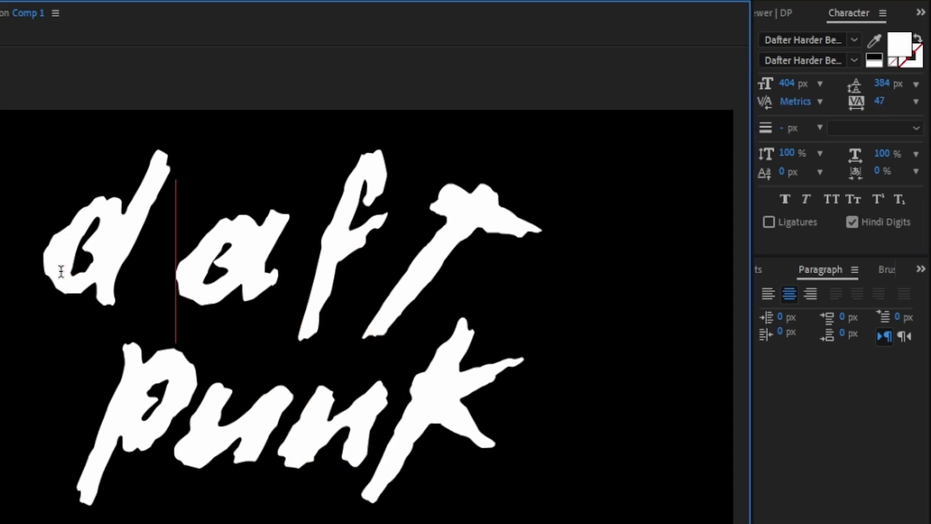
key("shift+Left")
mouse_move(880, 101)
left_mouse_down()
mouse_move(773, 110)
mouse_move(807, 108)
left_mouse_up()
left_click(270, 232)
key("shift+Left")
key("shift+Right")
key("shift+Right")
- Shift the baseline of the 'punk' p to -12 px and select the k
left_click(175, 422)
key("Escape")
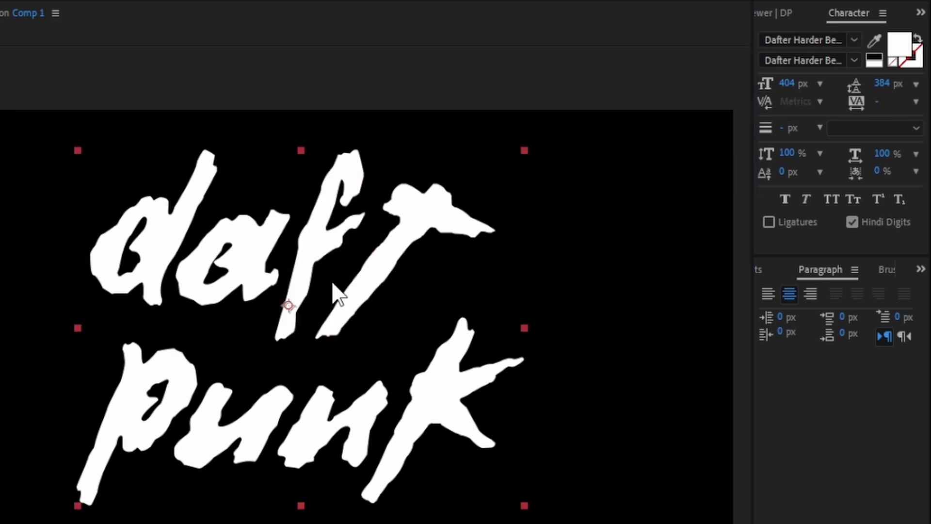
left_click_drag(150, 396, 72, 395)
left_click_drag(781, 171, 723, 173)
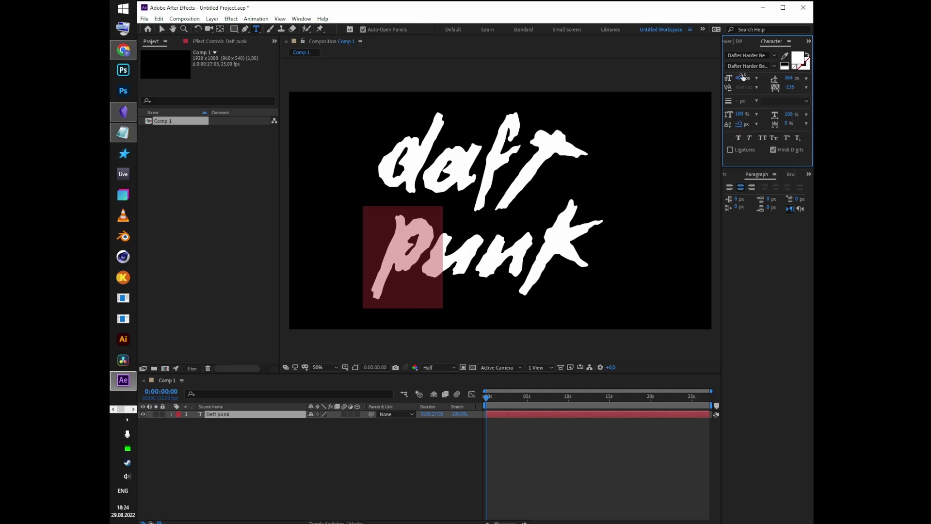
left_click_drag(531, 241, 595, 239)
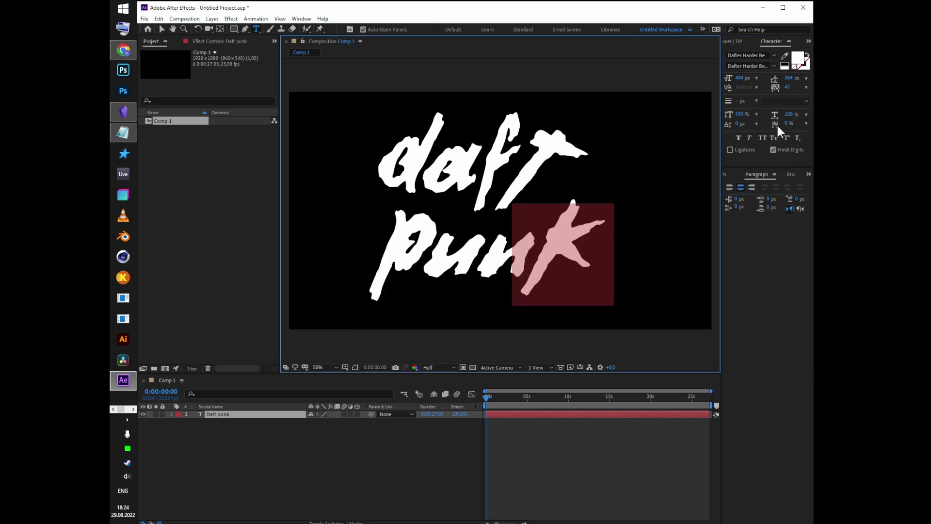
- Reduce the line spacing to 371 px and reselect all the text
left_click(450, 154)
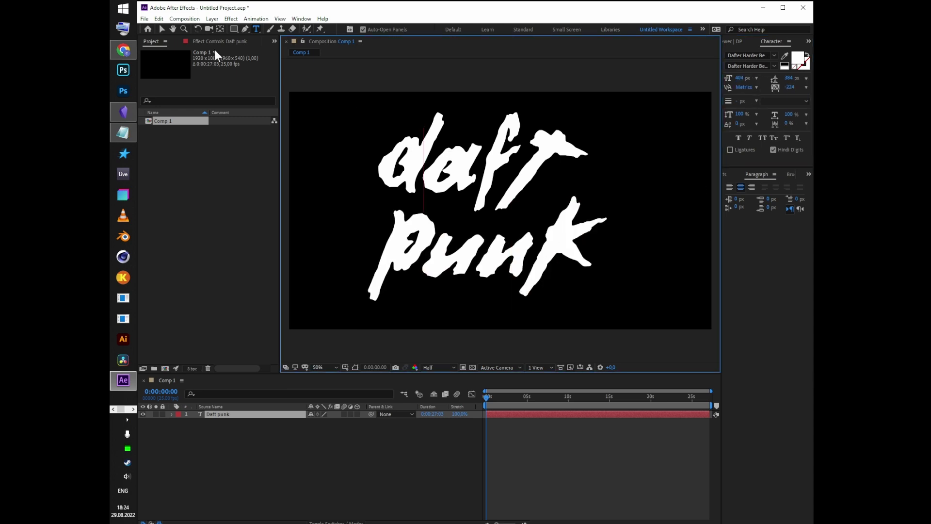
double_click(415, 179)
left_click(414, 179)
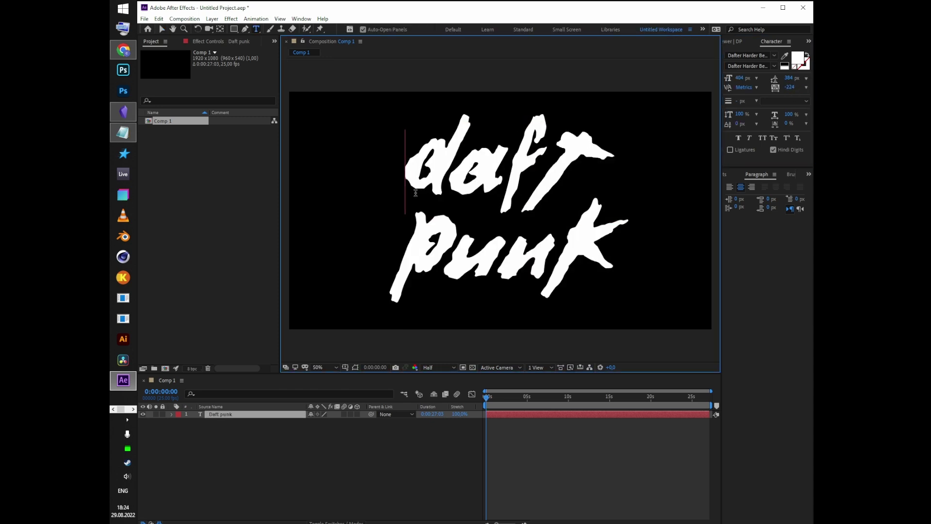
left_click_drag(785, 77, 753, 77)
key("ctrl+a")
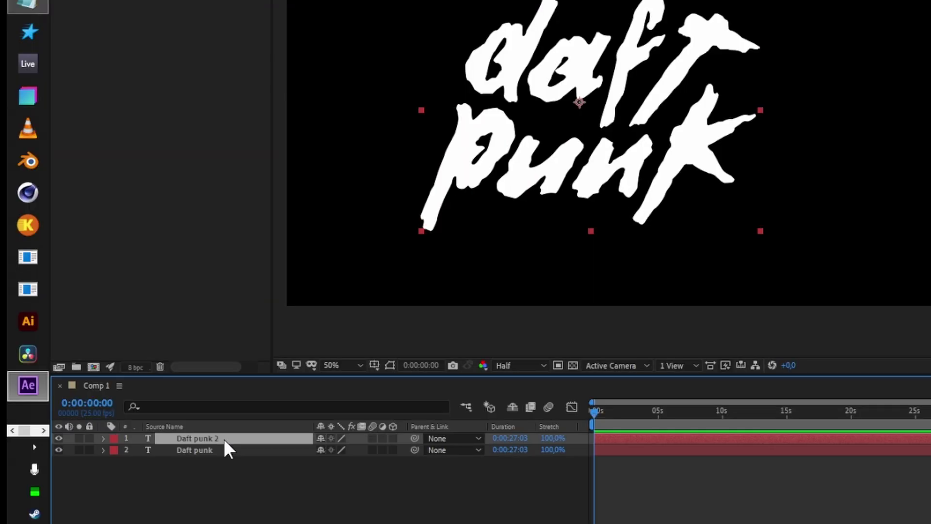
- Switch the precomposition's 3D renderer to Cinema 4D in Composition Settings
right_click(224, 441)
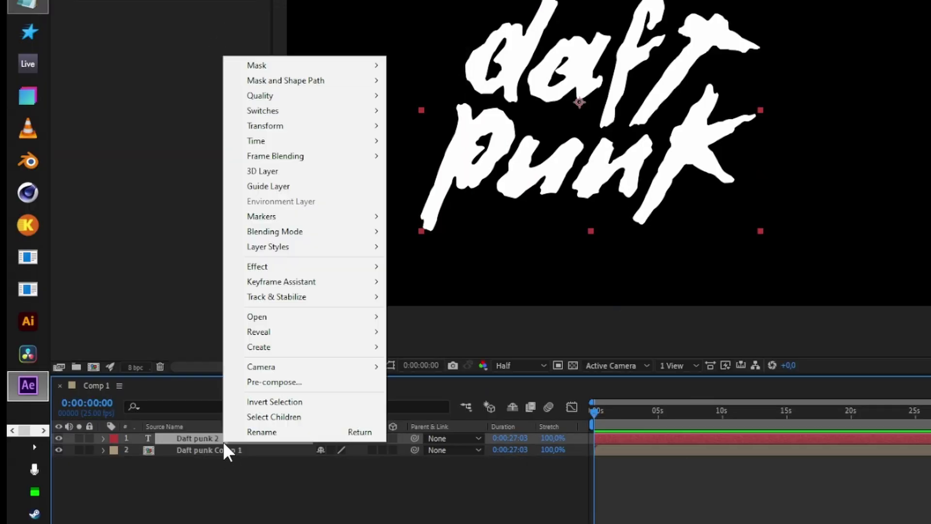
key("Escape")
right_click(327, 333)
left_click(321, 252)
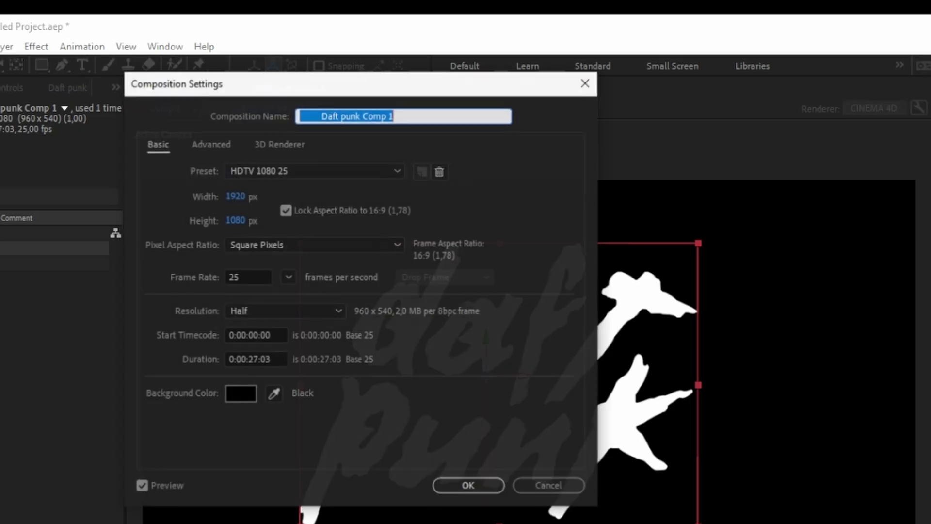
left_click(223, 146)
left_click(262, 141)
left_click(297, 213)
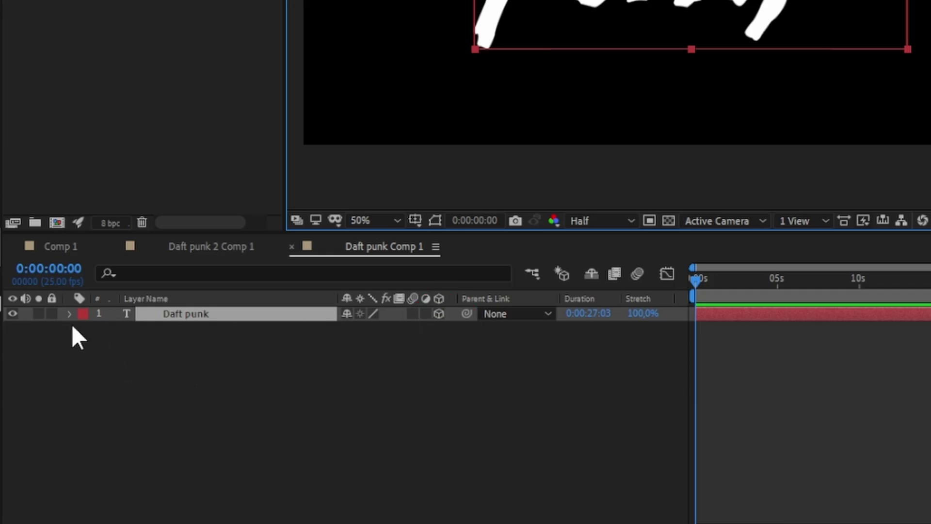
- Set the Daft punk text's Bevel Style to Angular with Bevel Depth 7
left_click(69, 314)
left_click(84, 358)
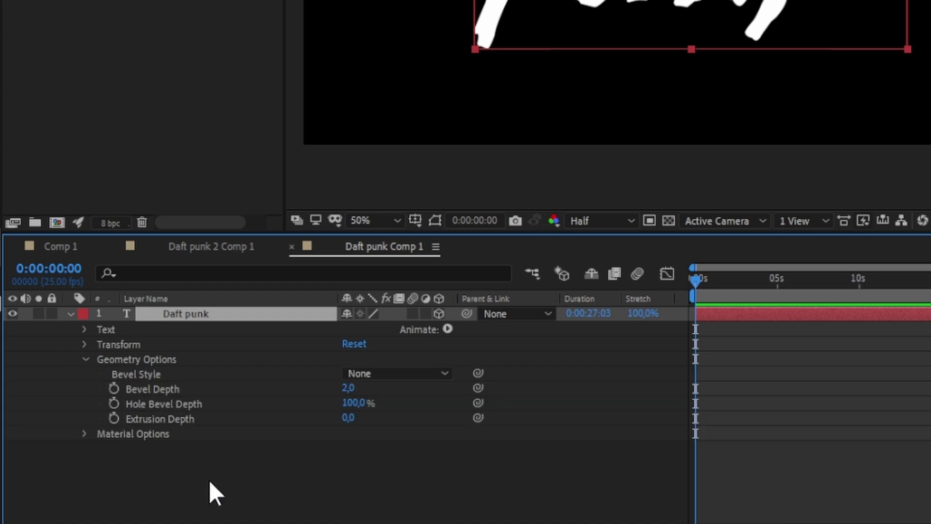
left_click(391, 375)
left_click(405, 411)
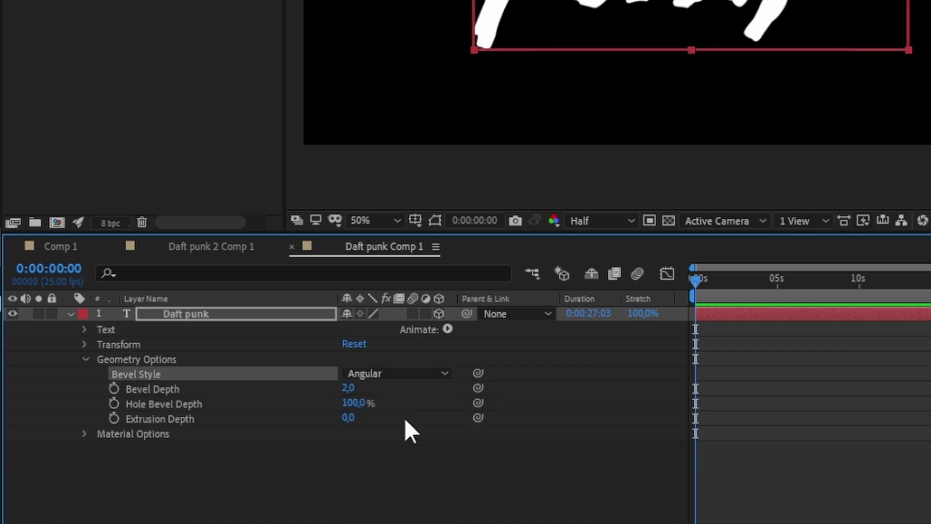
left_click_drag(347, 387, 400, 396)
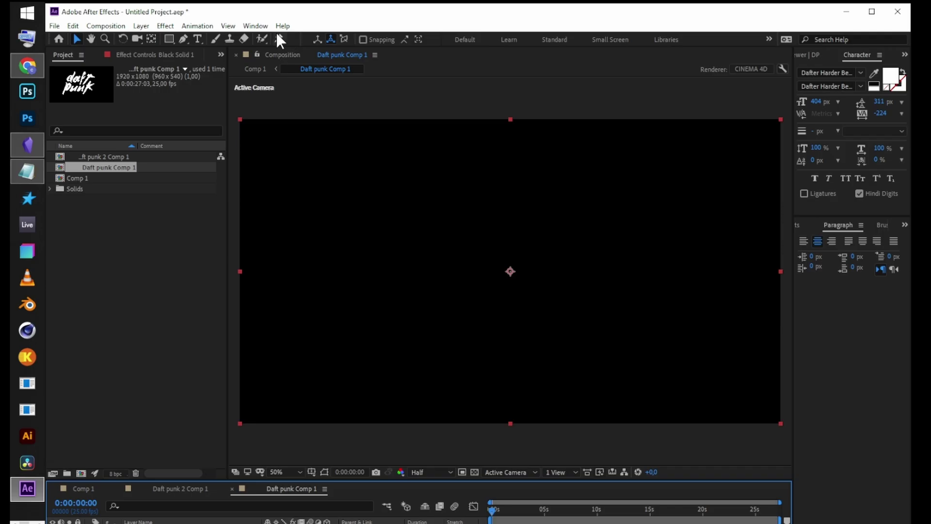
left_click(247, 26)
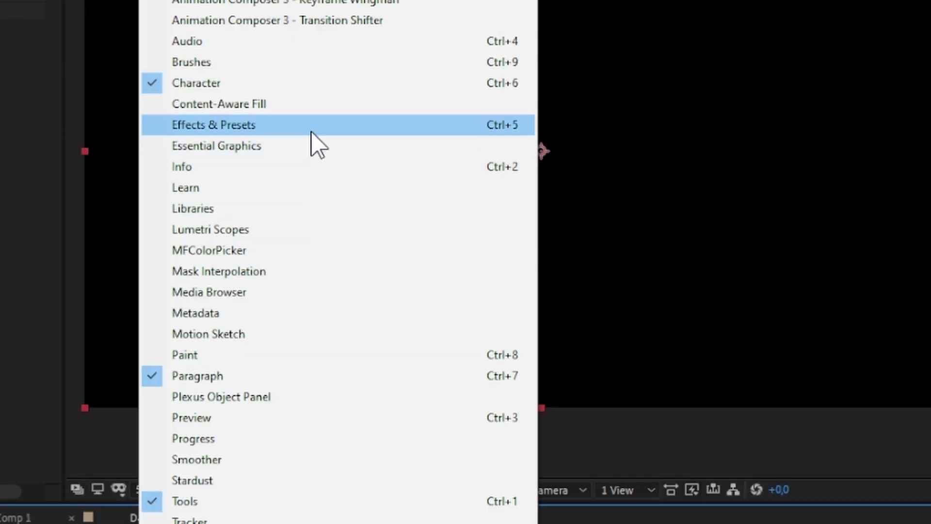
- Apply Gradient Ramp, Colorama and Hue/Saturation to the background solid
left_click(311, 125)
left_click(821, 113)
type("gra")
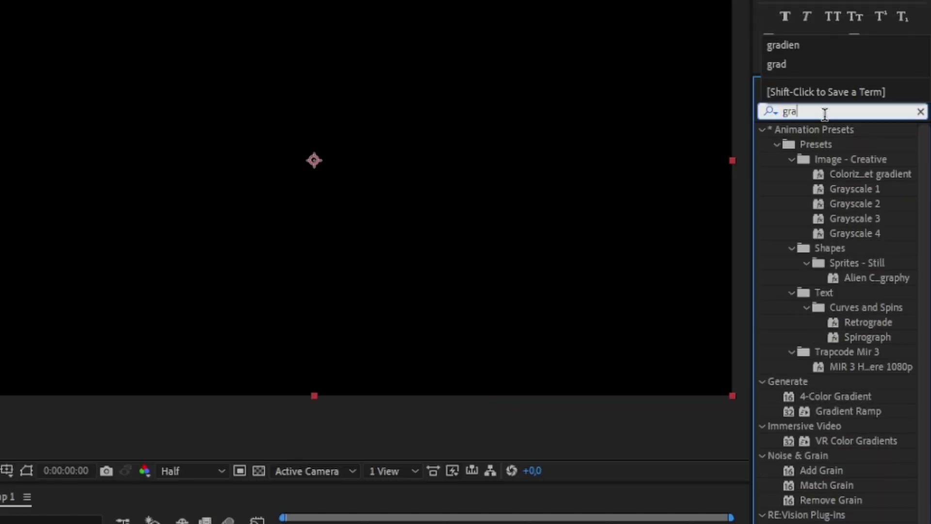
type("d")
left_click_drag(848, 262, 306, 403)
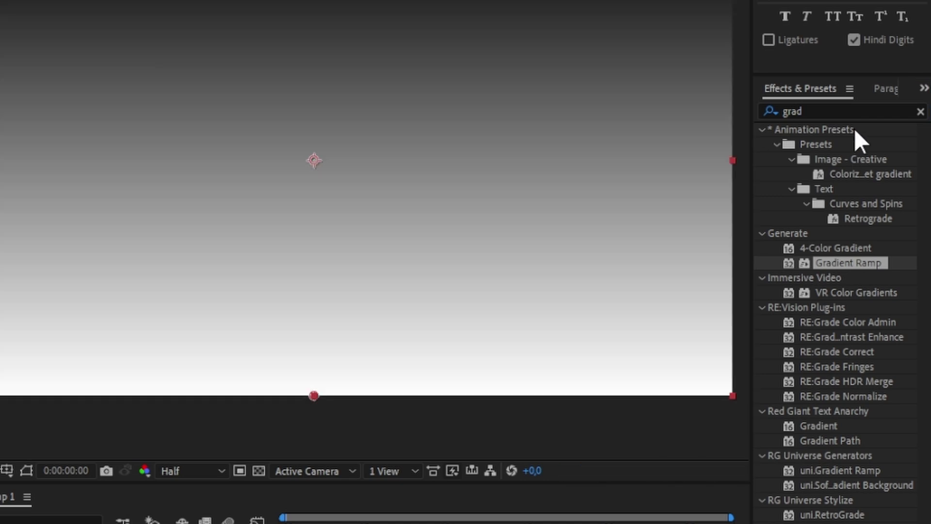
left_click(849, 112)
type("colora")
left_click_drag(821, 144, 693, 166)
left_click(886, 113)
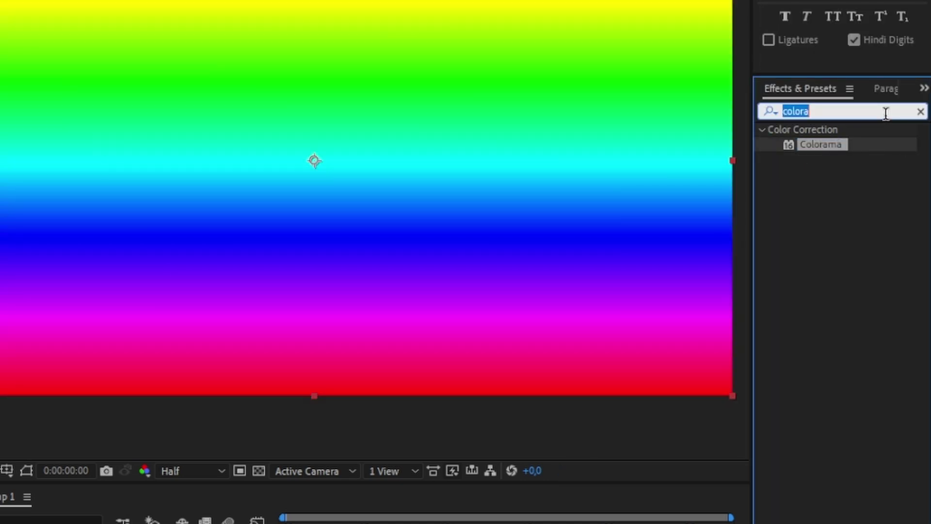
type("hue")
left_click_drag(883, 221, 242, 232)
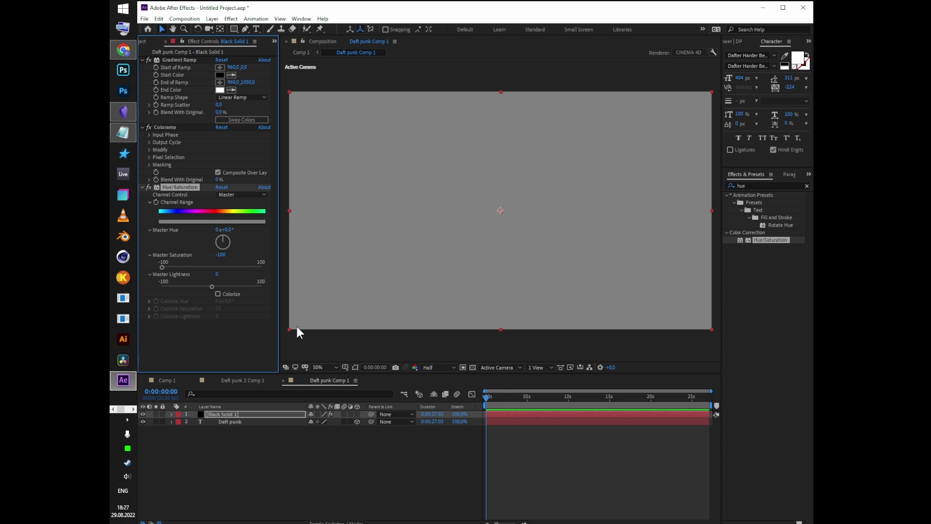
- Set Colorama's Output Cycle preset palette to Carribean
left_click(149, 135)
left_click(149, 135)
left_click(149, 142)
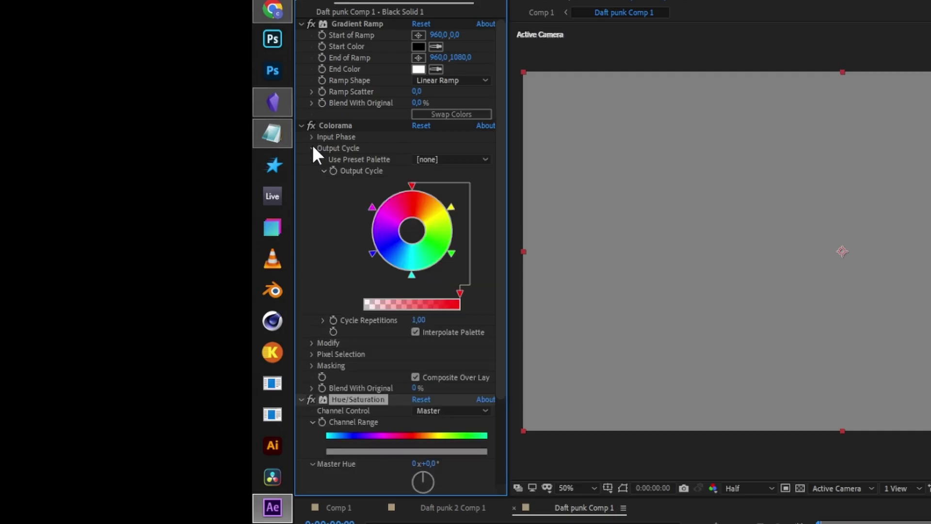
left_click(455, 159)
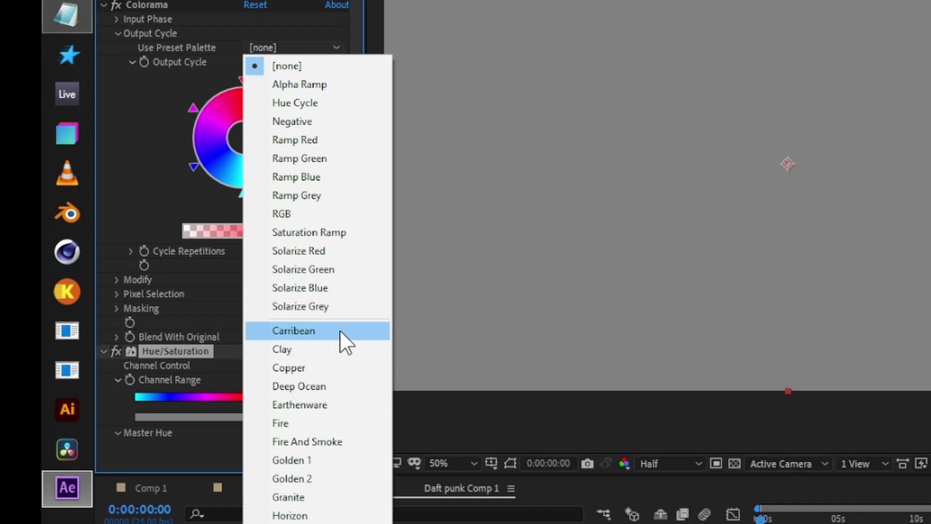
left_click(340, 330)
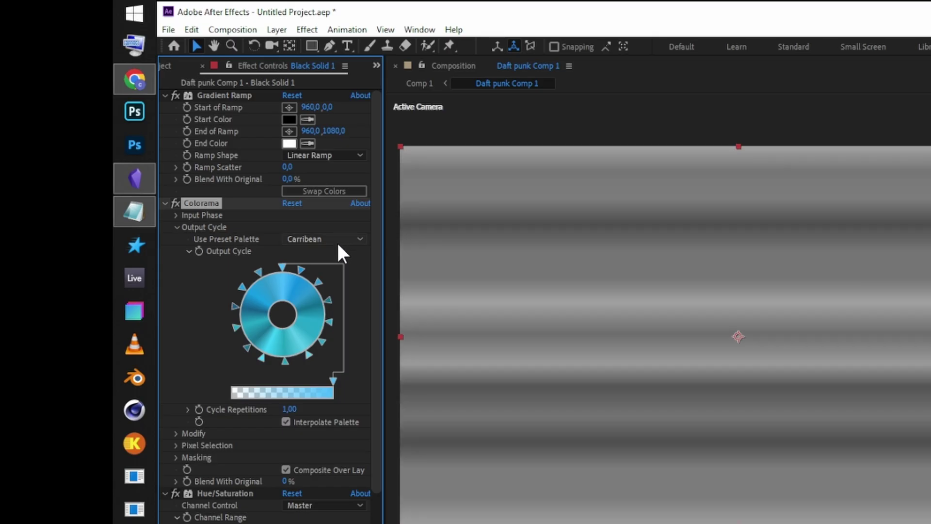
left_click(165, 203)
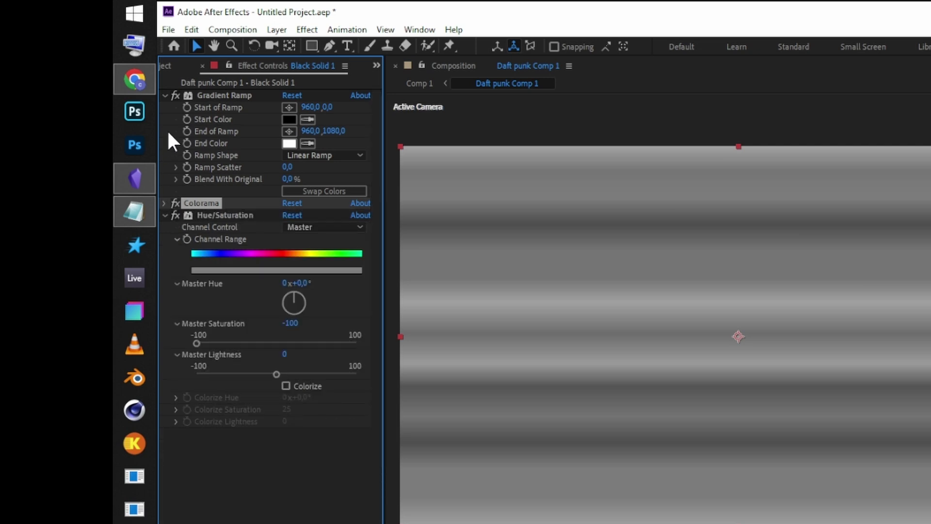
left_click(165, 95)
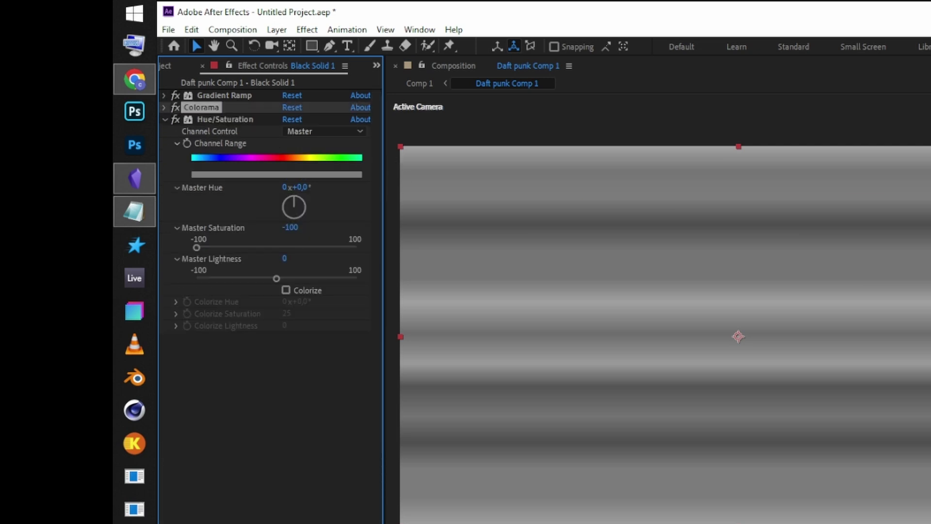
- Pre-compose the gradient solid as Black Solid 1 Comp 1
right_click(324, 265)
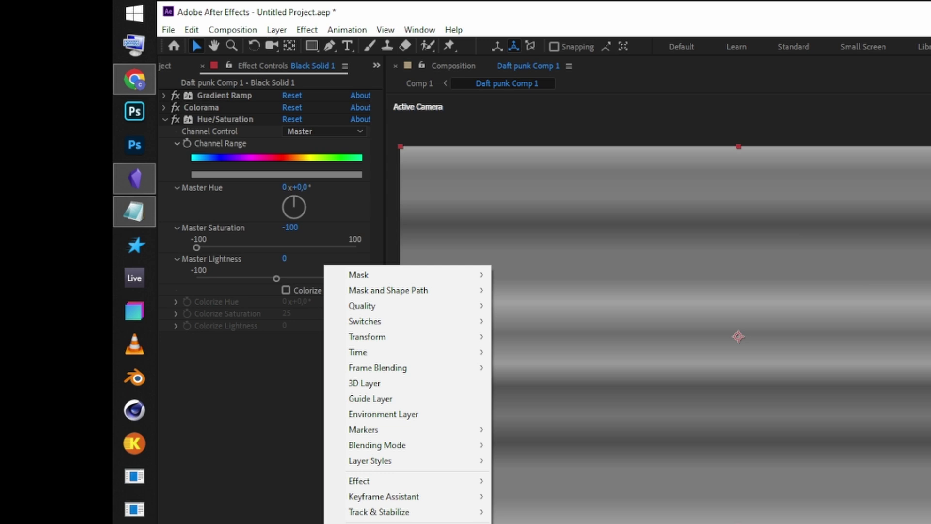
key("ctrl+shift+c")
left_click(498, 281)
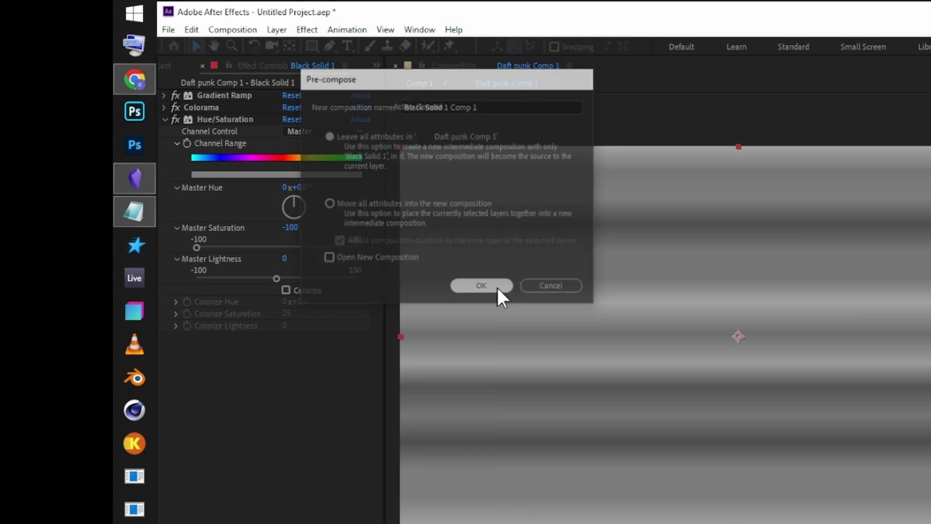
left_click(276, 29)
mouse_move(334, 232)
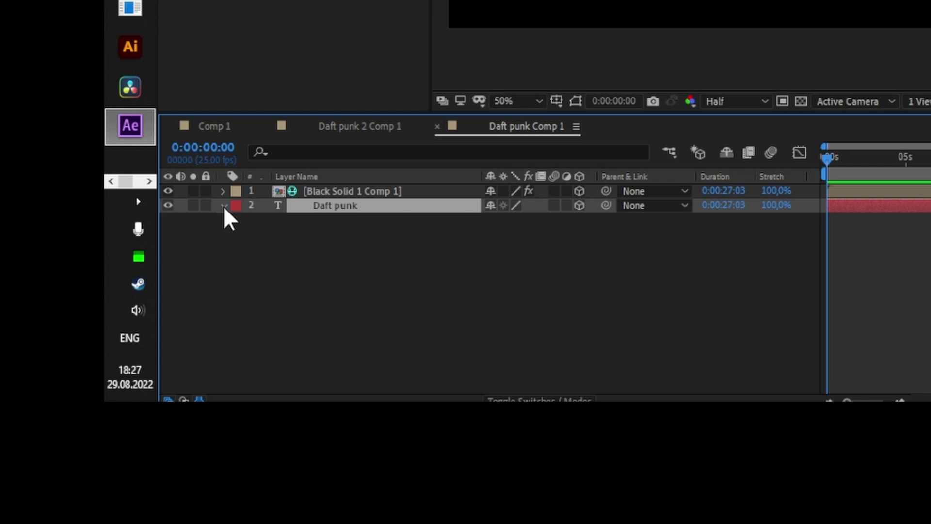
- Turn on Casts Shadows for the Daft punk text and set Reflection Intensity to 57%
left_click(56, 365)
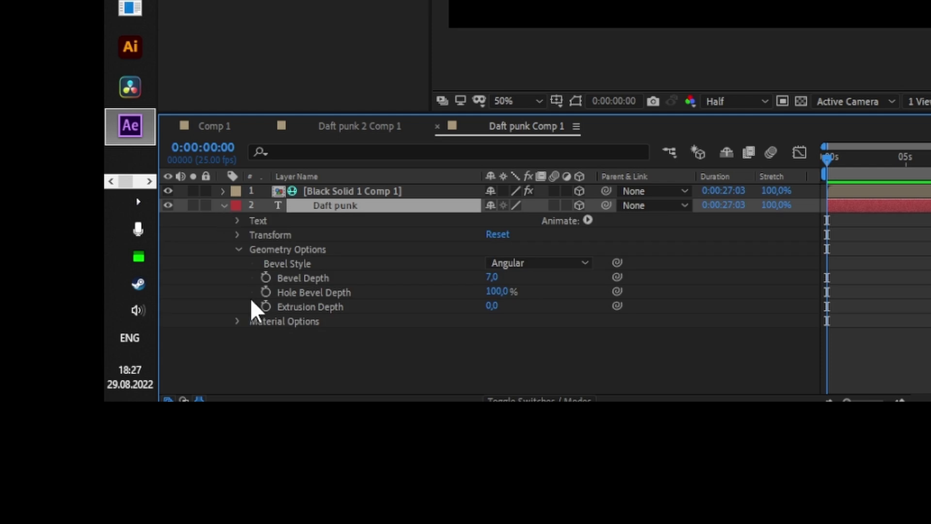
left_click(234, 321)
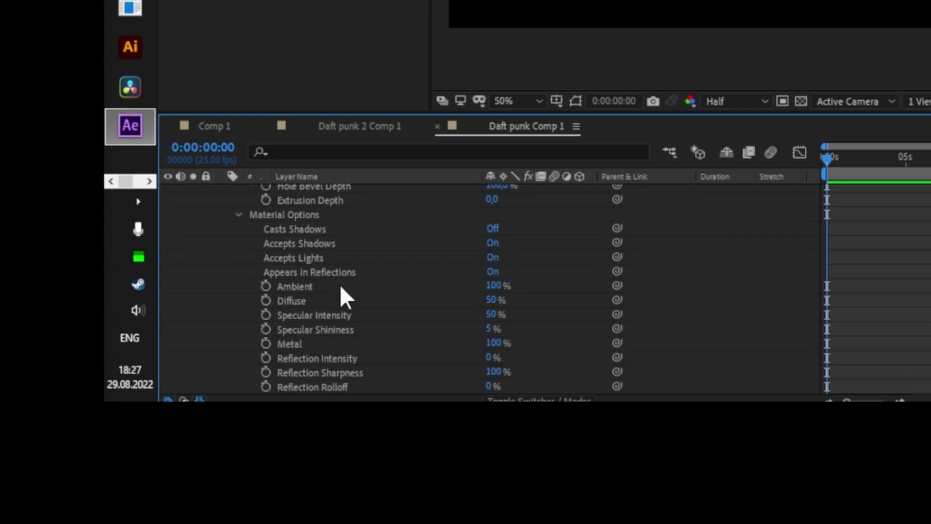
left_click(491, 232)
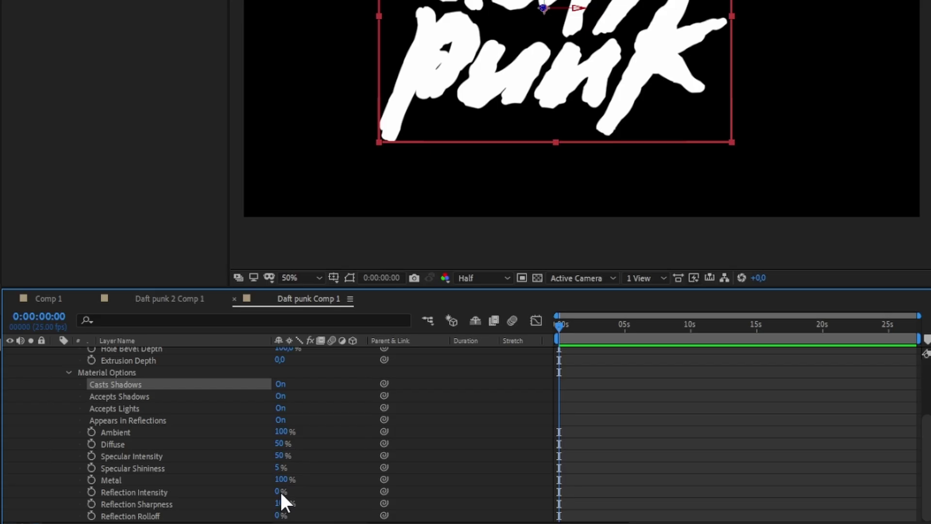
left_click_drag(277, 492, 319, 491)
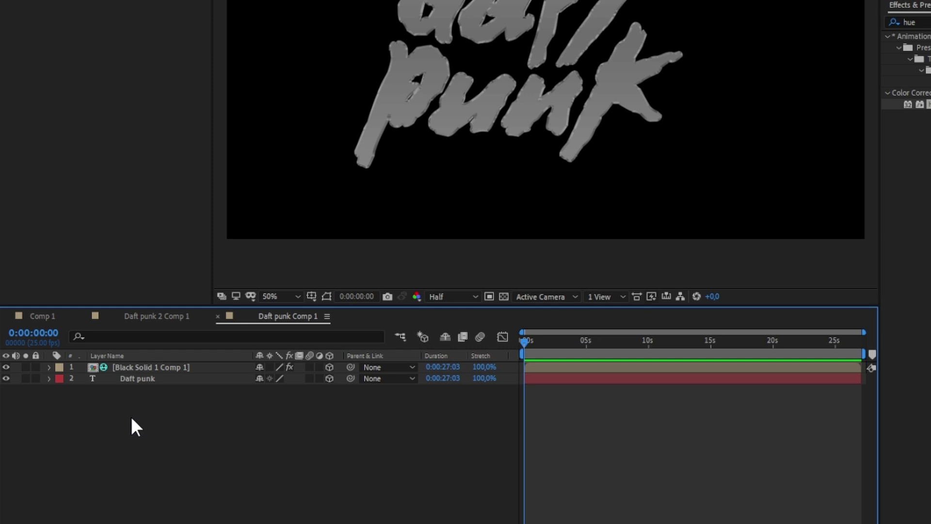
- Add a Spot light with 58% intensity and a 180° cone angle
right_click(131, 416)
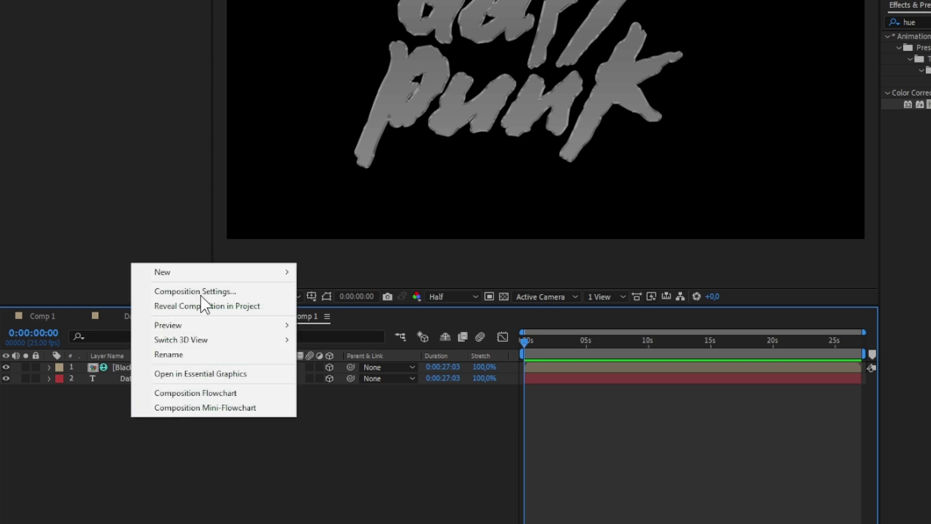
mouse_move(202, 276)
left_click(350, 319)
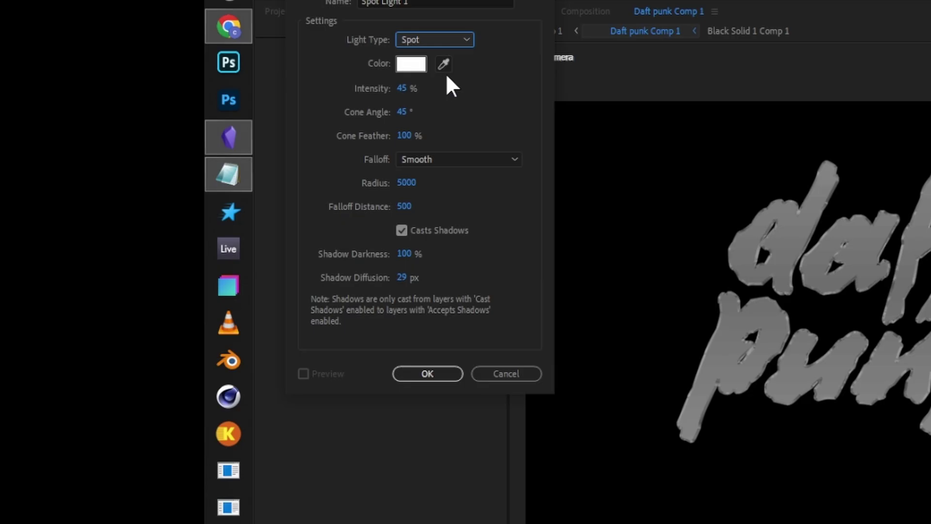
left_click_drag(405, 97, 418, 93)
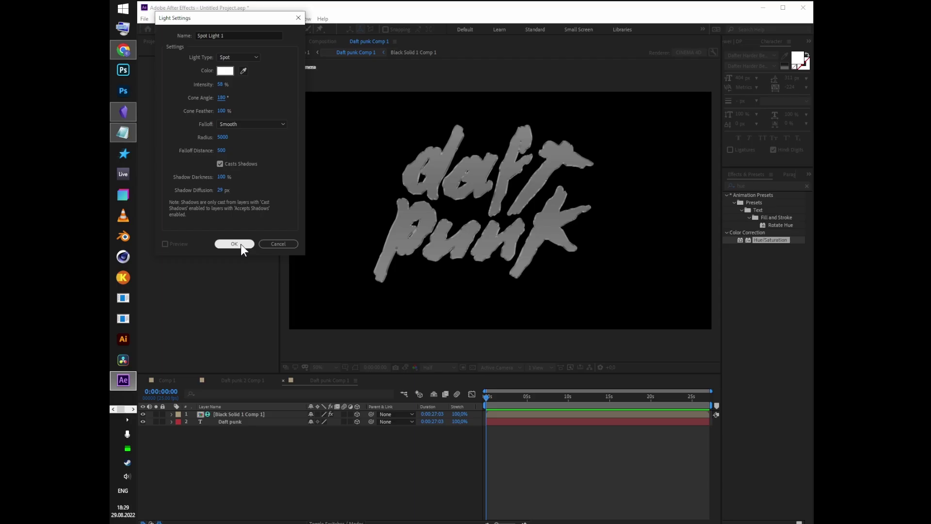
left_click(427, 373)
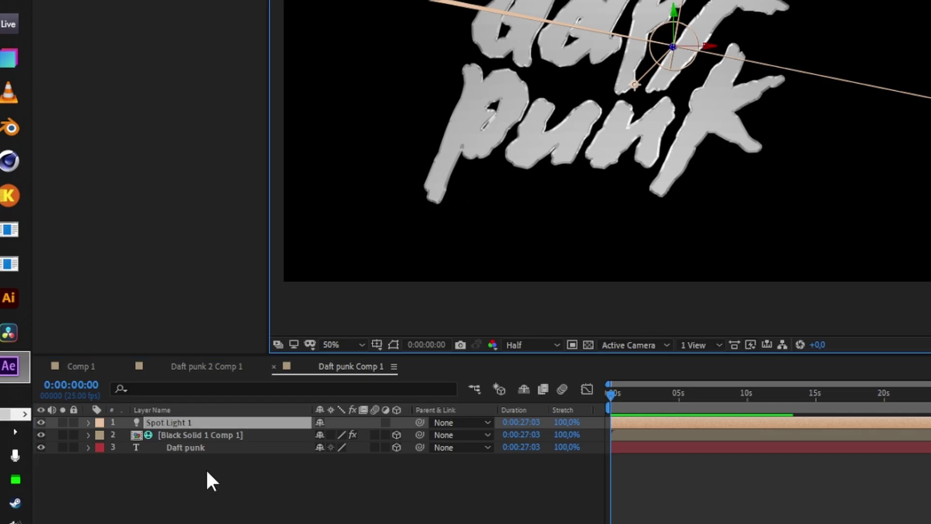
- Move Spot Light 1 back to Z position -1194.7
key("p")
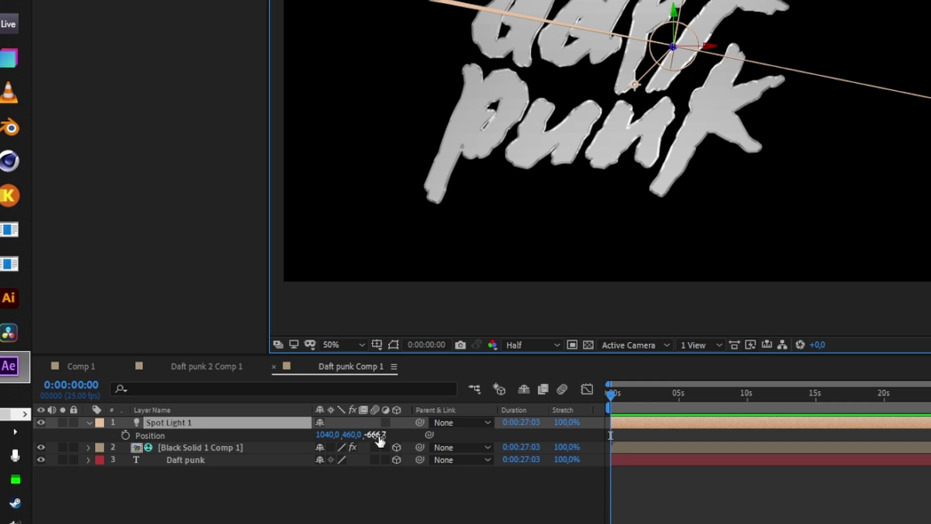
left_click_drag(422, 435, 368, 435)
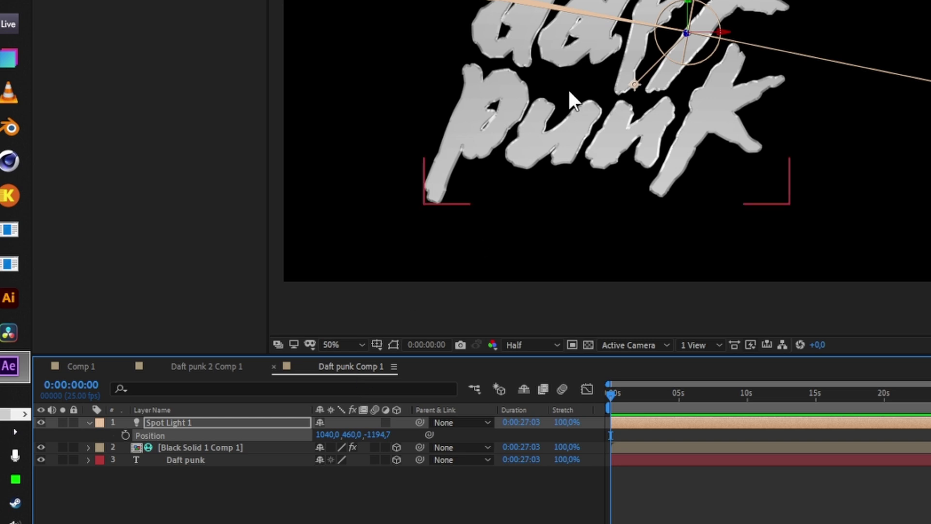
left_click(413, 460)
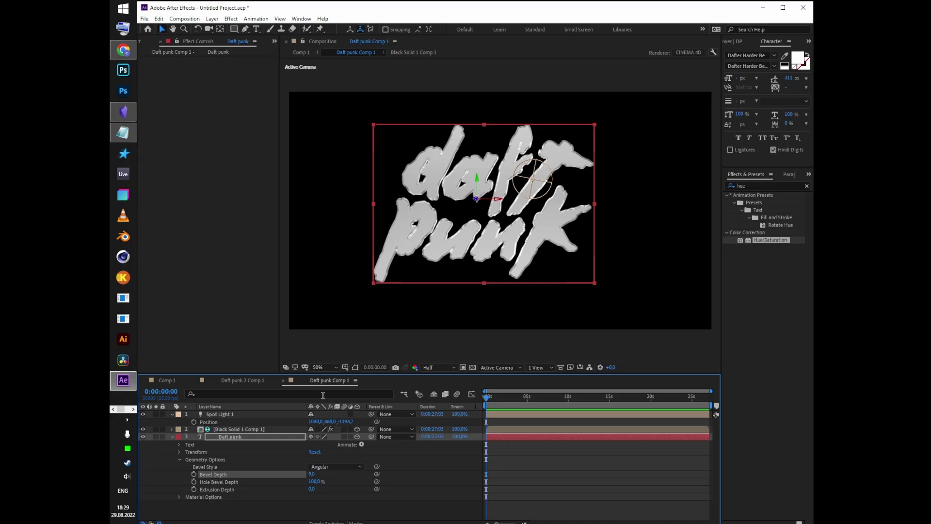
- Set the text fill in the Daft punk 2 Comp 1 precomp to black (000000)
left_click(302, 52)
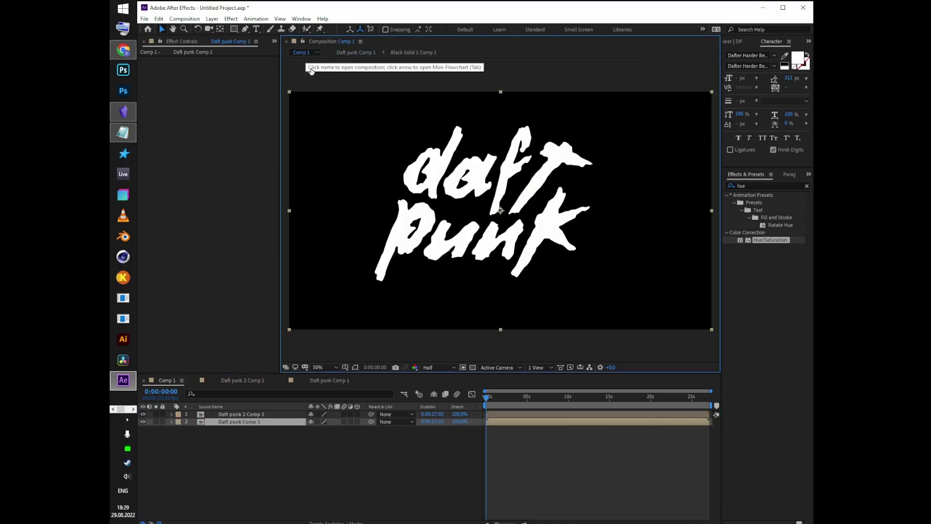
left_click(199, 415)
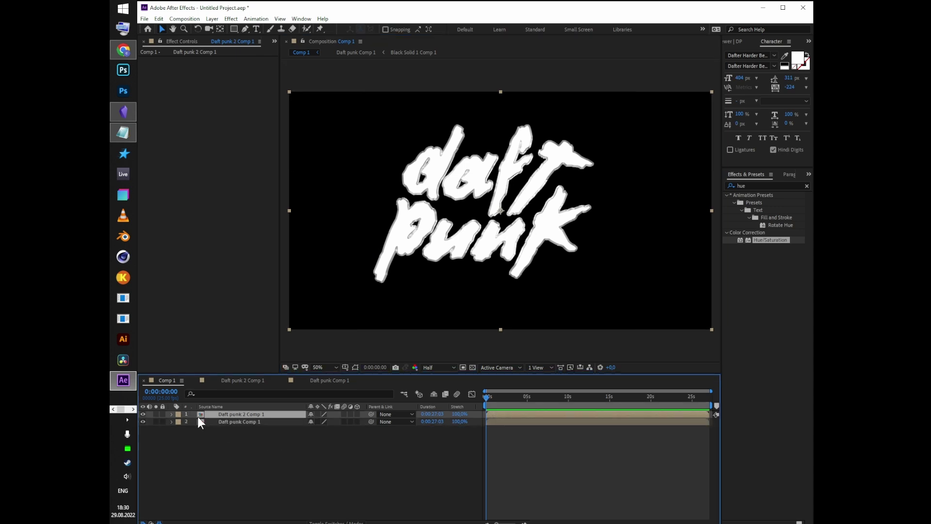
double_click(199, 415)
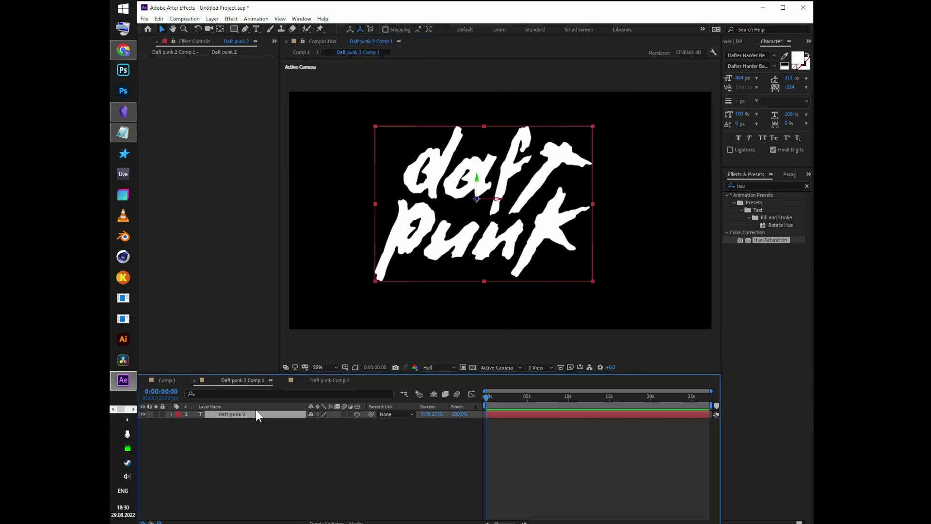
left_click(796, 57)
left_click(268, 161)
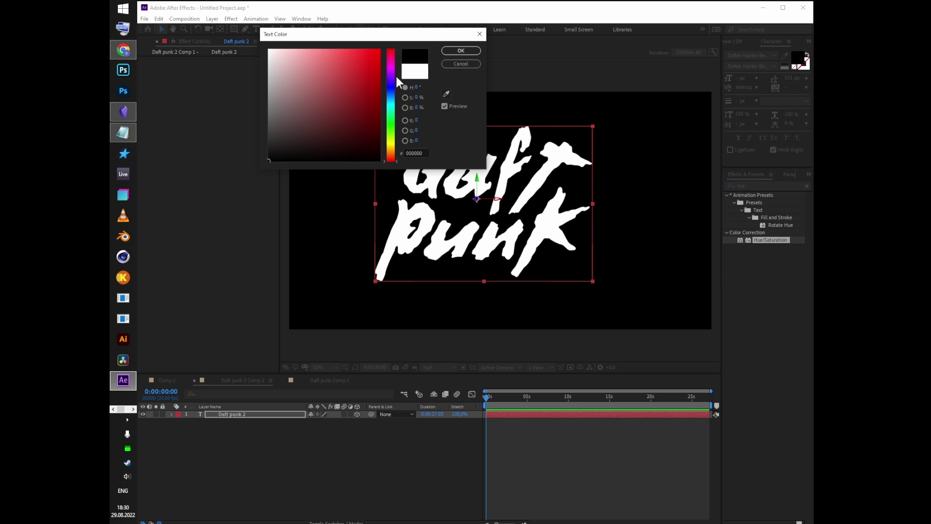
left_click(446, 51)
left_click(302, 52)
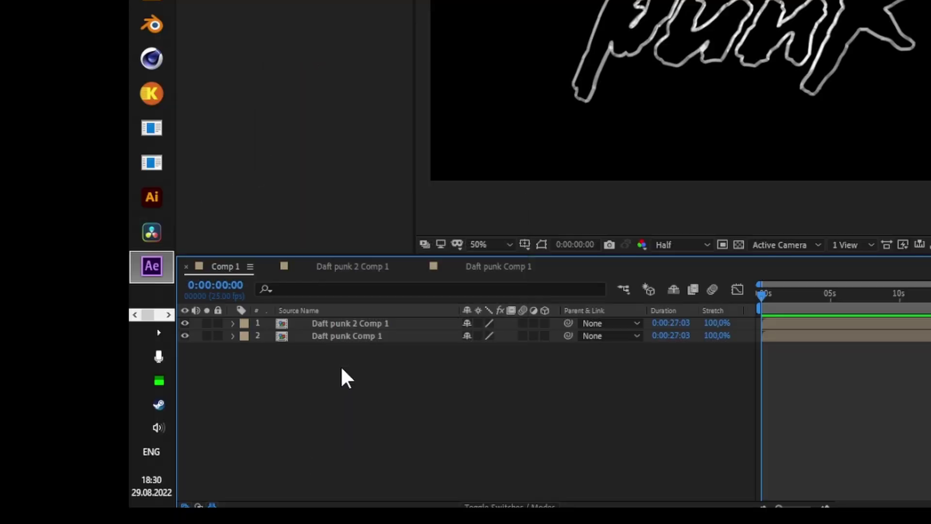
- Add a camera to Comp 1 using the 35mm preset
right_click(236, 442)
mouse_move(276, 348)
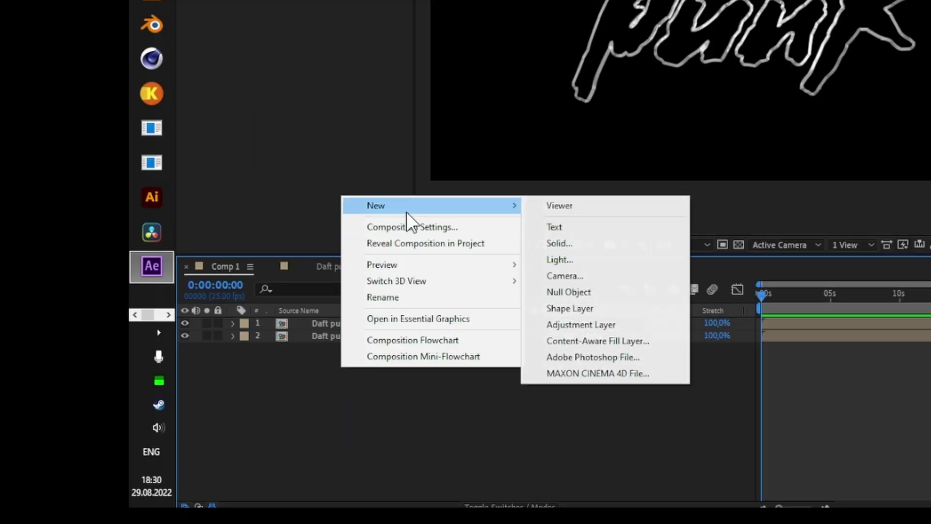
left_click(609, 280)
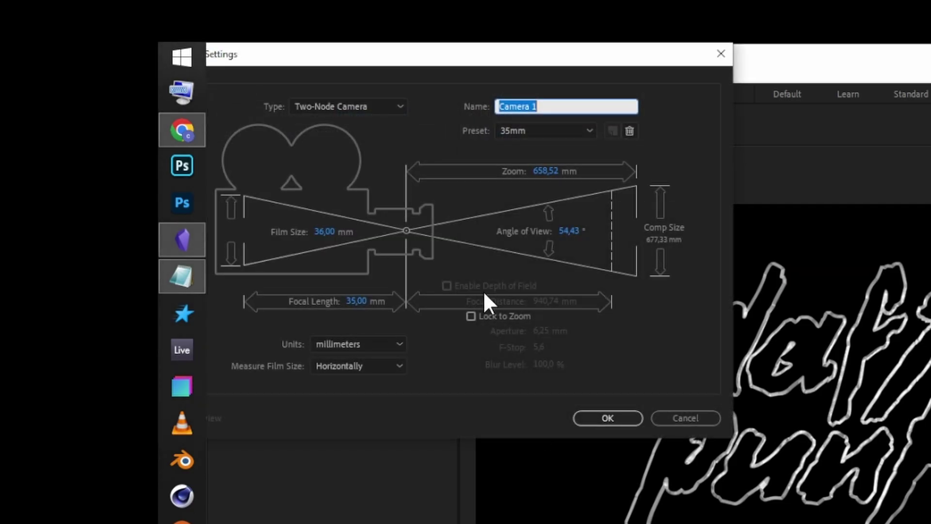
left_click(572, 131)
left_click(563, 235)
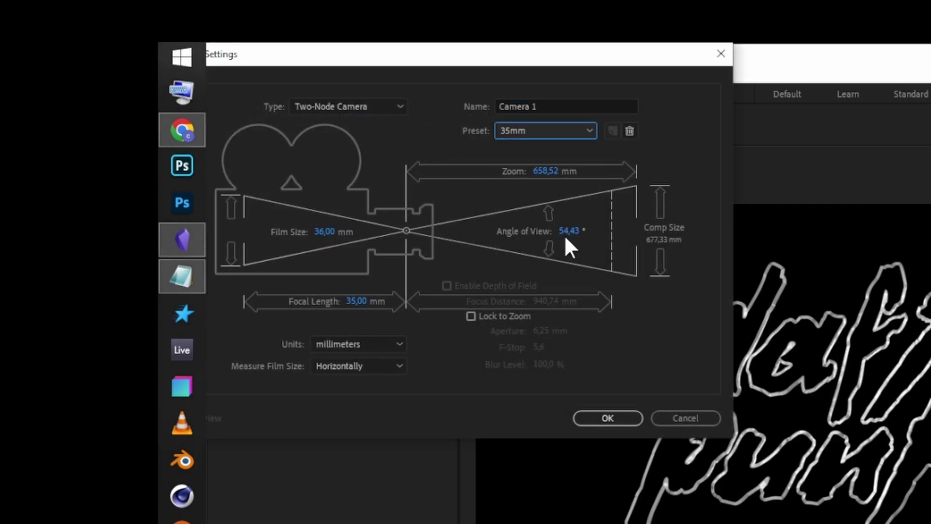
left_click(619, 405)
- Copy the camera with property links and paste it into Daft punk Comp 1 as Camera 2
left_click(246, 21)
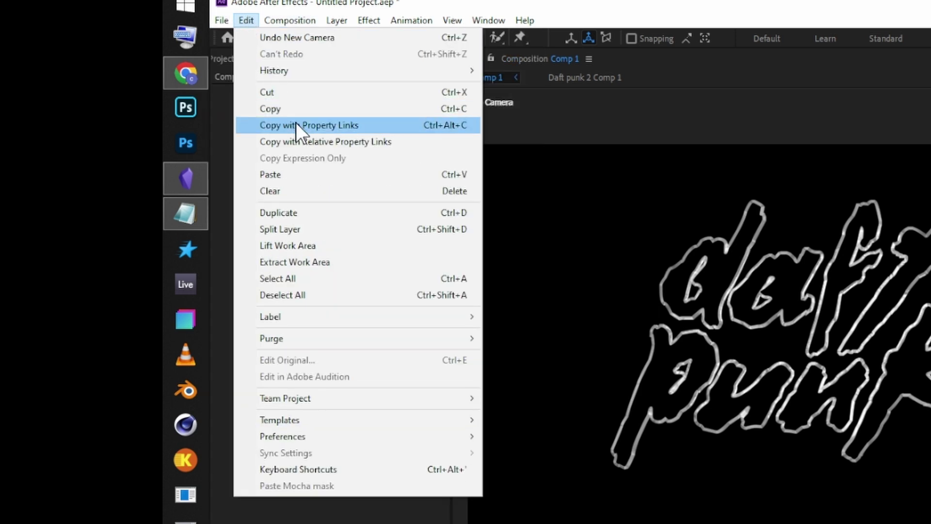
left_click(296, 123)
left_click(245, 418)
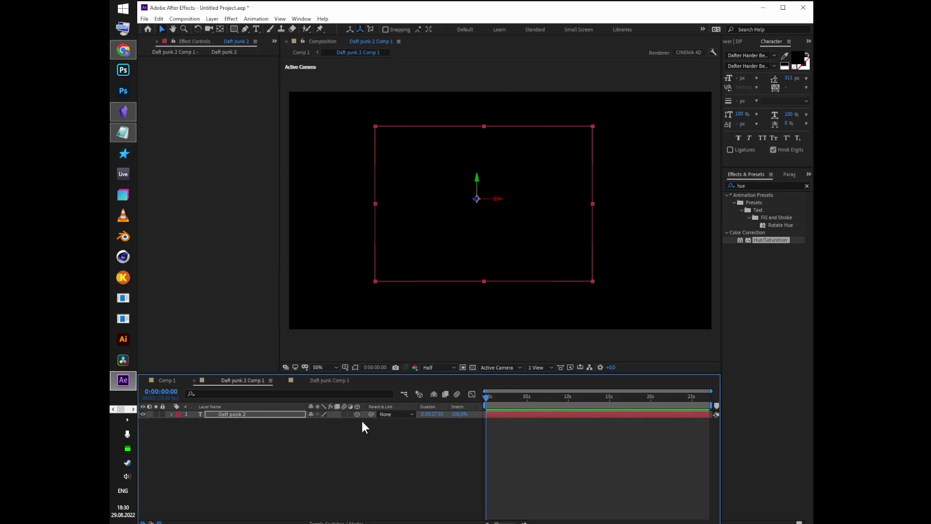
left_click(330, 440)
left_click(300, 52)
left_click(216, 429)
double_click(216, 428)
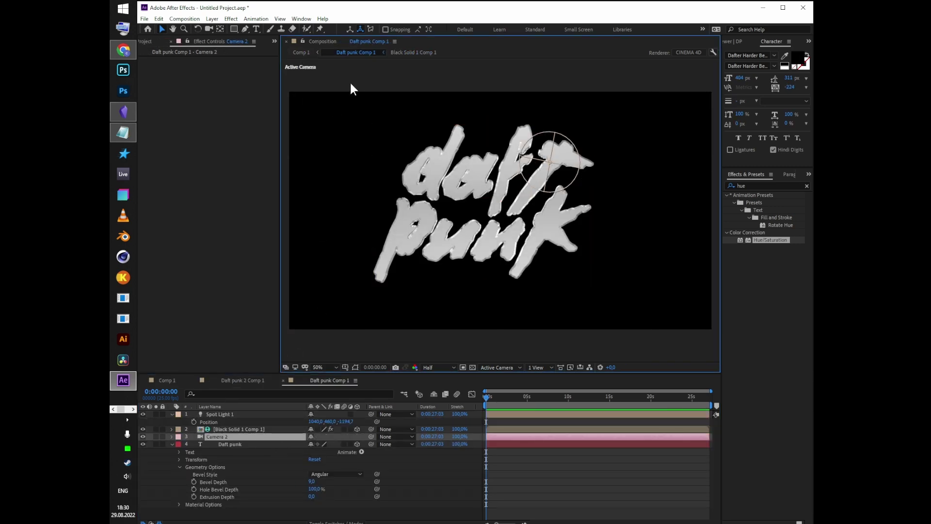
left_click(300, 52)
- Orbit the camera to tilt the view of the logo backward
key("c")
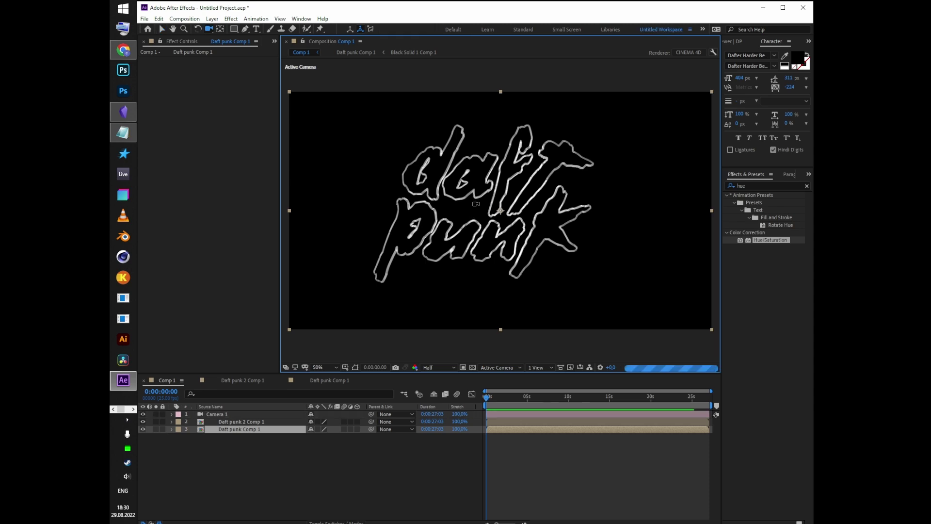
left_click_drag(473, 218, 432, 323)
left_click_drag(479, 186, 494, 279)
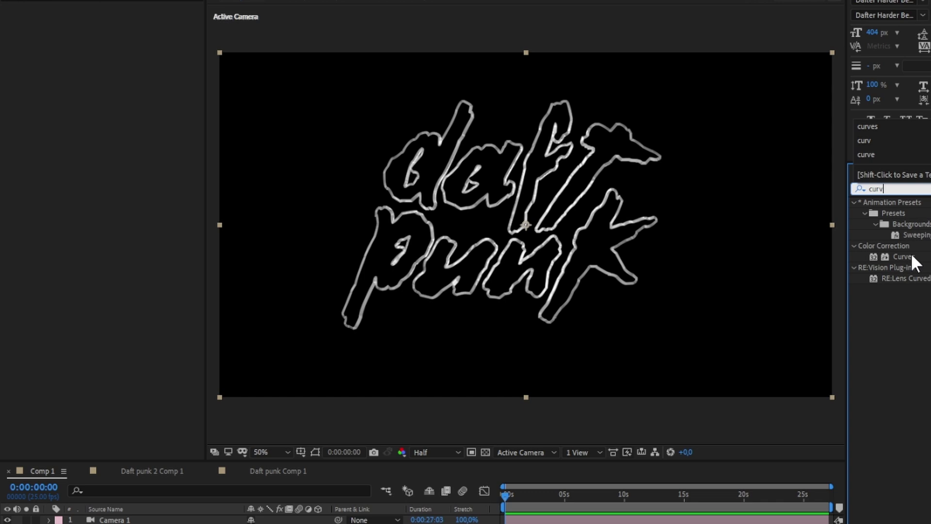
- Apply Curves to the logo layer and shape it into a wavy curve of peaks and dips
double_click(903, 256)
mouse_move(121, 90)
left_mouse_down()
mouse_move(151, 92)
mouse_move(141, 118)
mouse_move(169, 80)
mouse_move(127, 119)
mouse_move(117, 154)
left_mouse_up()
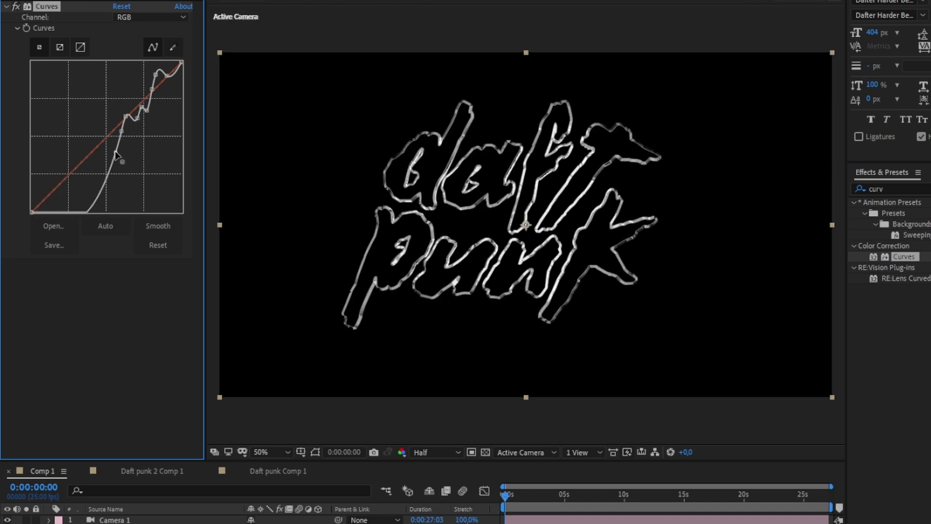
left_click_drag(125, 117, 126, 121)
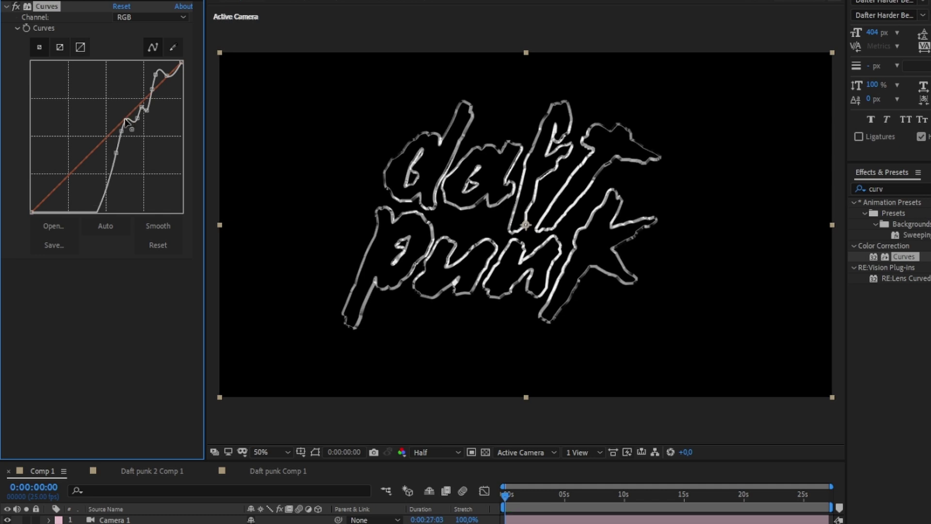
left_click_drag(154, 90, 162, 97)
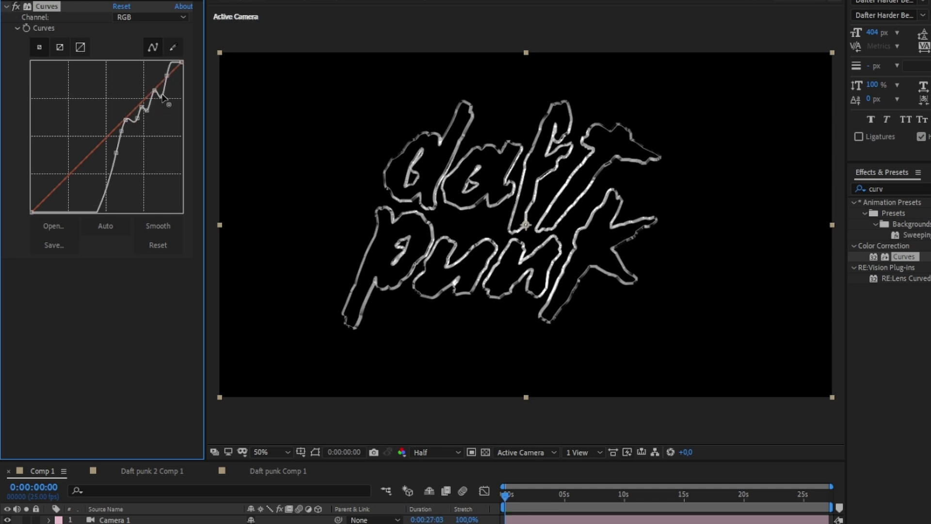
left_click_drag(116, 154, 117, 153)
mouse_move(126, 119)
left_mouse_down()
mouse_move(134, 148)
mouse_move(155, 99)
left_mouse_up()
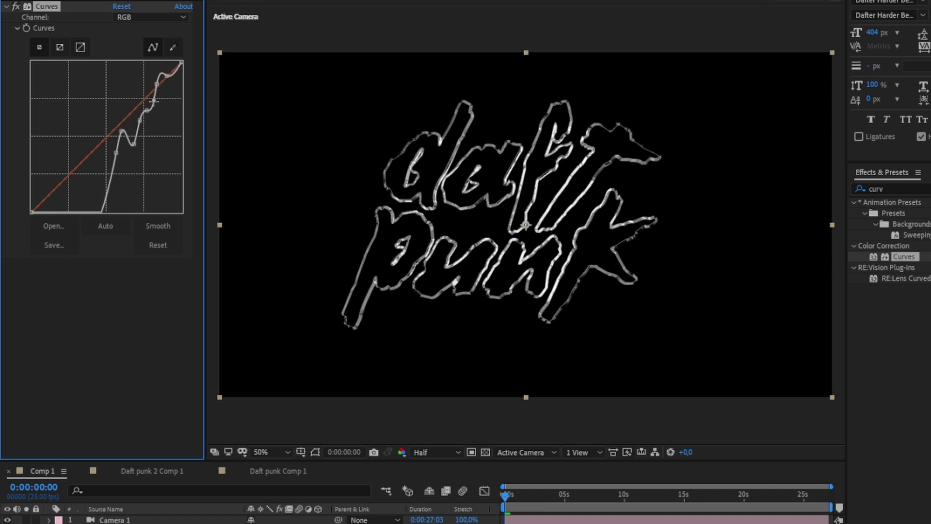
- Apply Levels with Input White 220 and Gamma 0.63
double_click(875, 188)
type("leve")
left_click_drag(903, 278, 166, 279)
mouse_move(204, 340)
left_mouse_down()
mouse_move(236, 338)
mouse_move(184, 338)
mouse_move(199, 338)
left_mouse_up()
left_click_drag(117, 338, 142, 339)
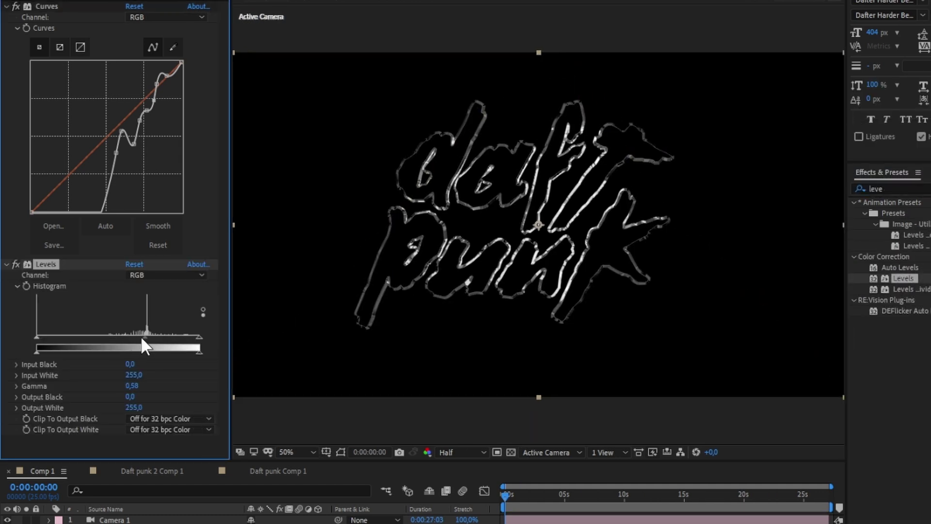
left_click_drag(199, 336, 185, 338)
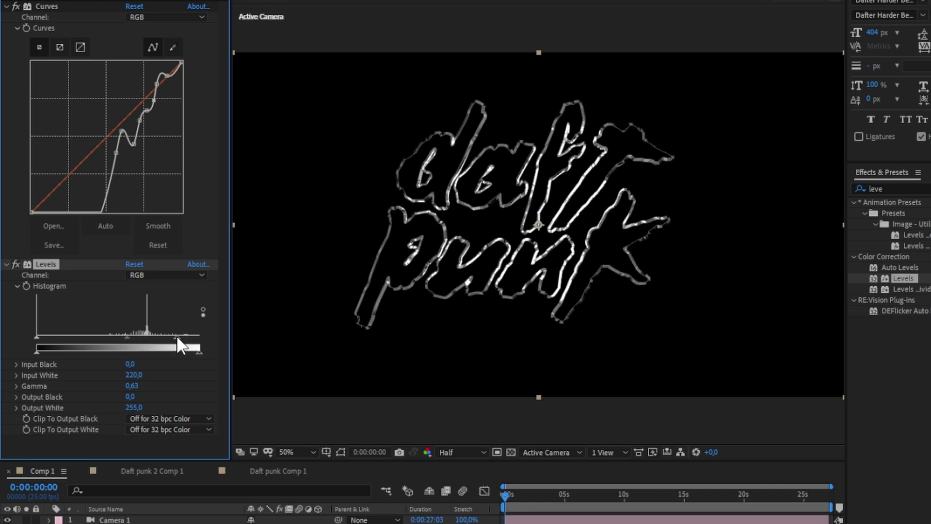
left_click(900, 187)
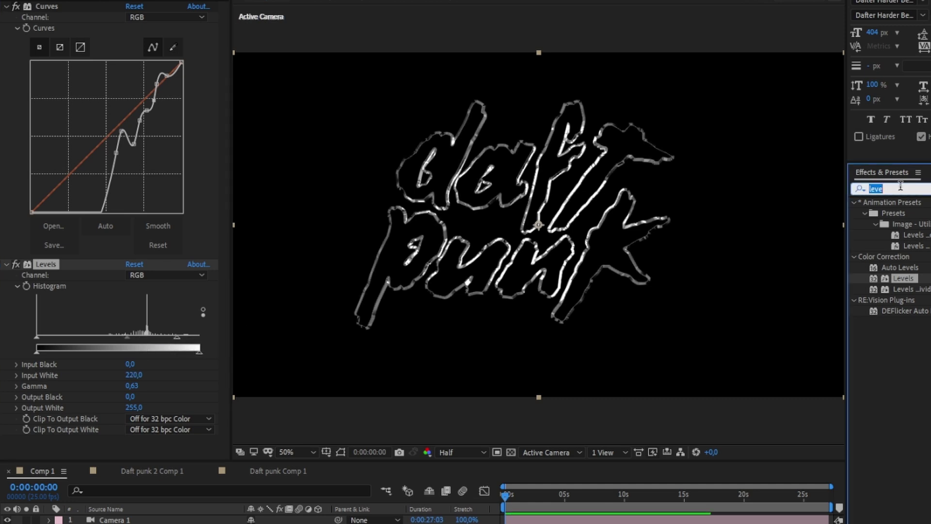
- Add a new Null Object layer to the Comp 1 timeline
right_click(114, 522)
mouse_move(141, 437)
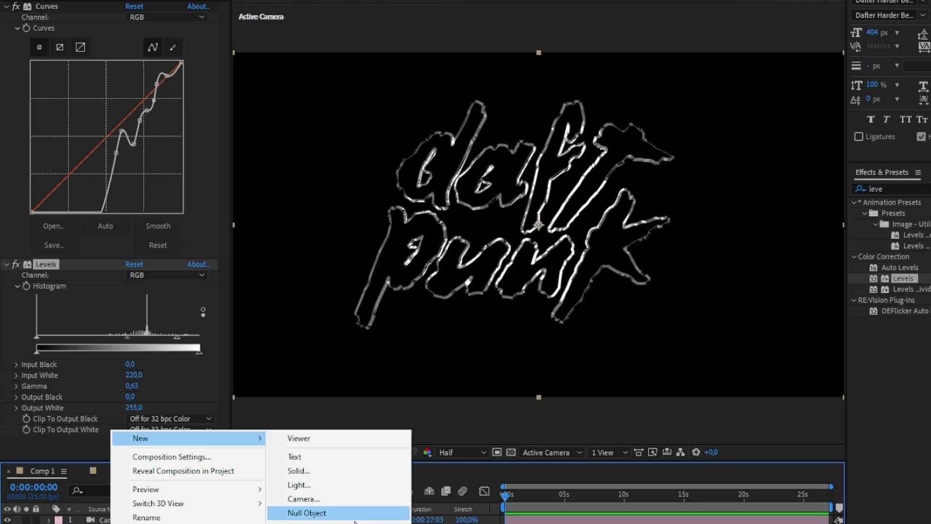
left_click(380, 509)
- Apply Turbulent Displace to the new layer and scrub its Amount to -39
left_click(921, 187)
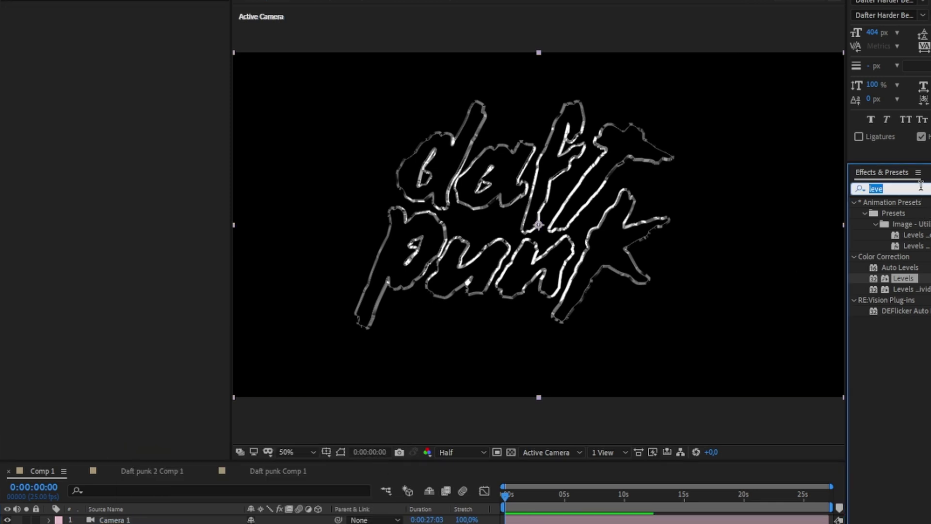
type("turb")
left_click_drag(902, 213, 141, 213)
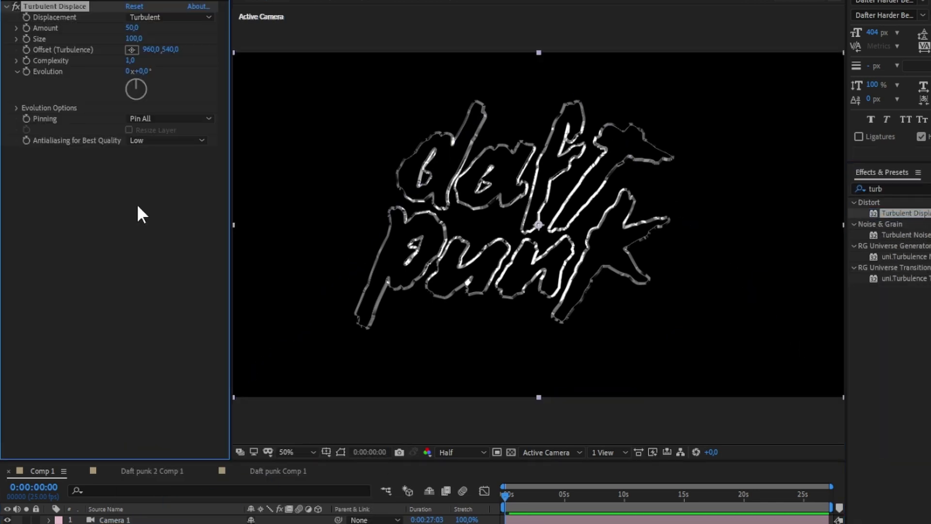
mouse_move(130, 28)
left_mouse_down()
mouse_move(119, 45)
mouse_move(85, 50)
left_mouse_up()
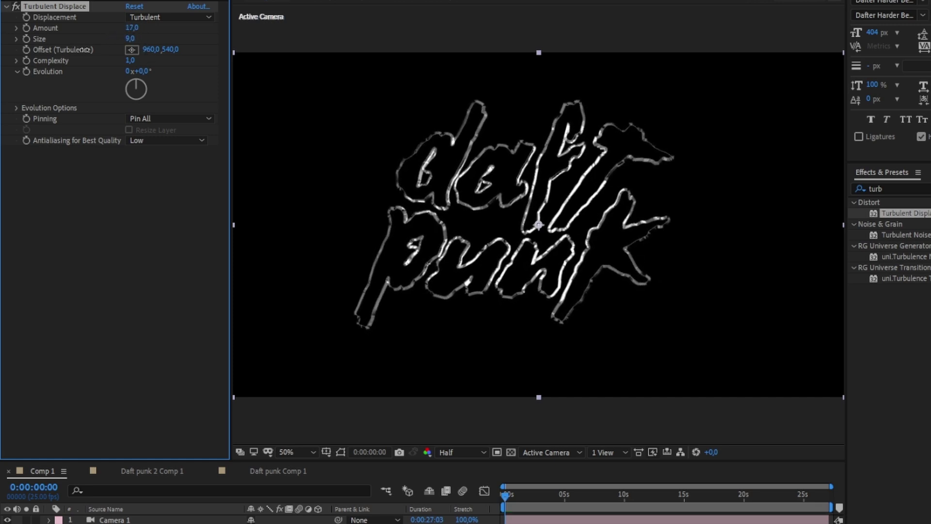
mouse_move(138, 29)
left_mouse_down()
mouse_move(152, 30)
mouse_move(109, 37)
mouse_move(137, 39)
mouse_move(134, 51)
mouse_move(124, 31)
mouse_move(128, 39)
left_mouse_up()
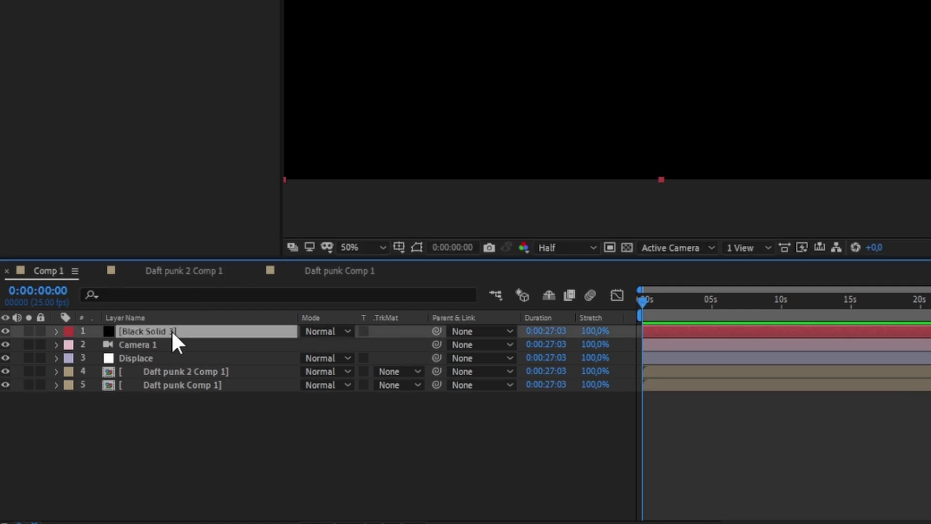
- Move Black Solid 3 to the bottom of the stack and add a new adjustment layer above it
left_click_drag(171, 330, 171, 435)
right_click(250, 411)
mouse_move(378, 260)
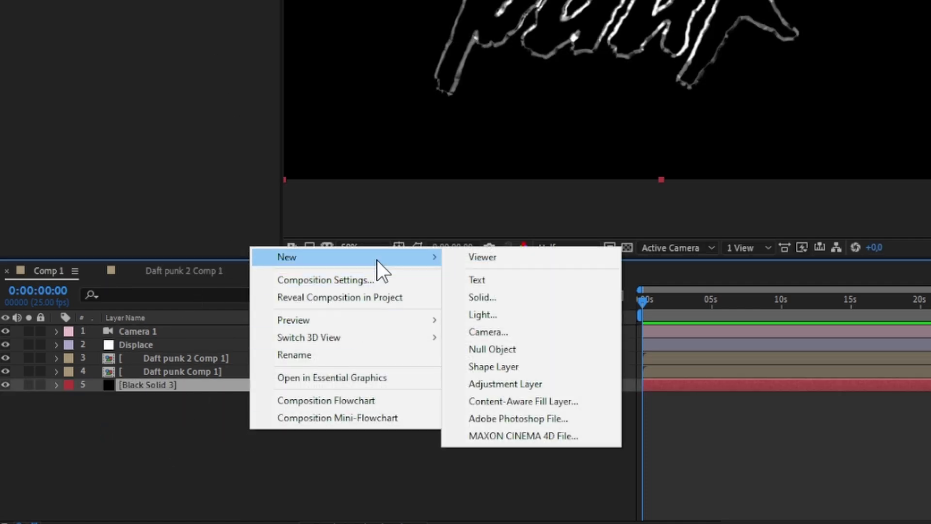
left_click(539, 381)
left_click_drag(242, 444, 246, 424)
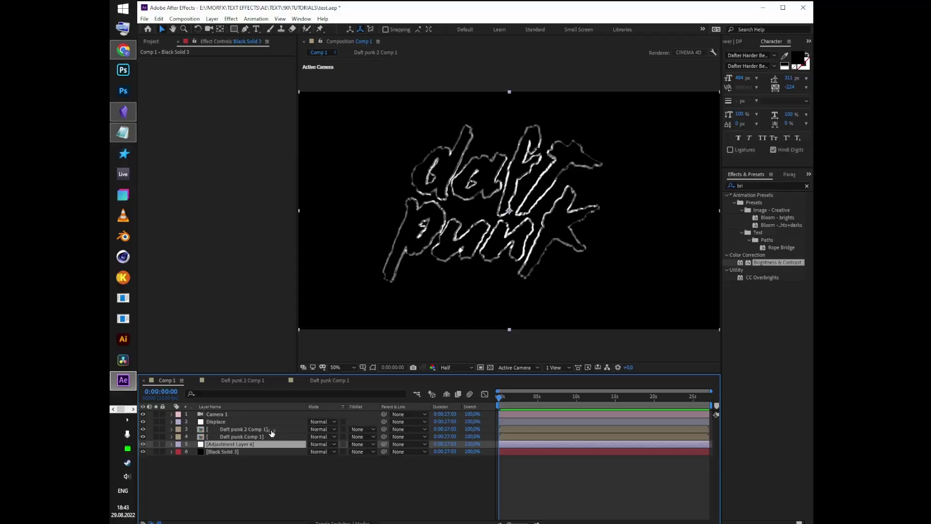
- Apply Directional Blur, Curves and Brightness & Contrast to the adjustment layer
double_click(769, 262)
left_click(764, 186)
type("di")
type("rec")
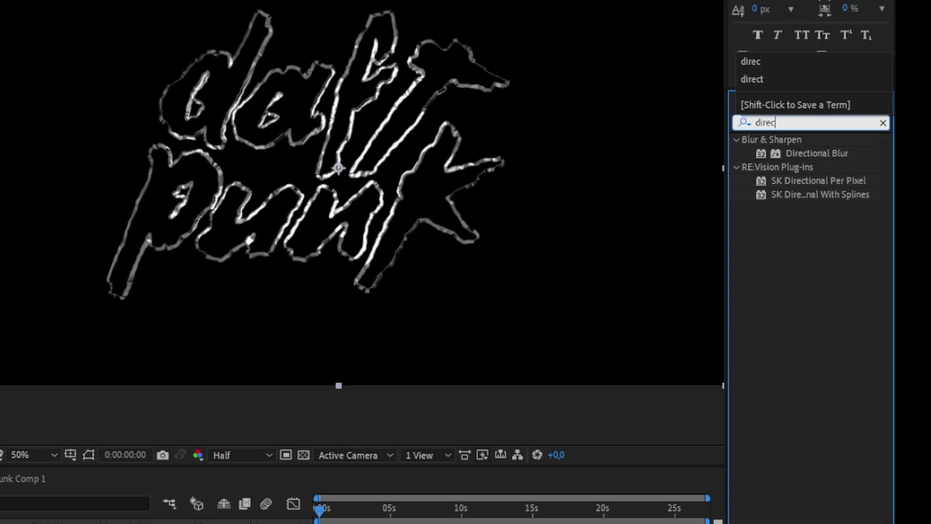
left_click_drag(817, 153, 532, 347)
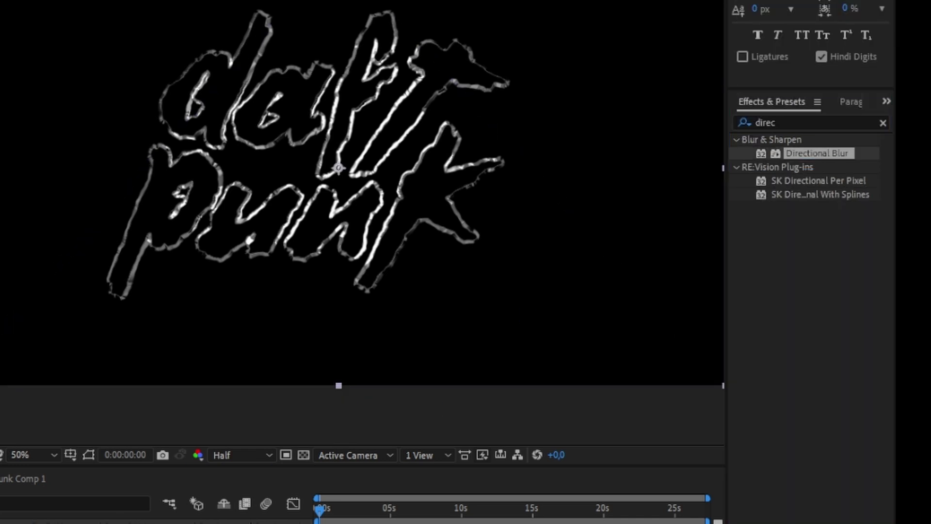
double_click(798, 120)
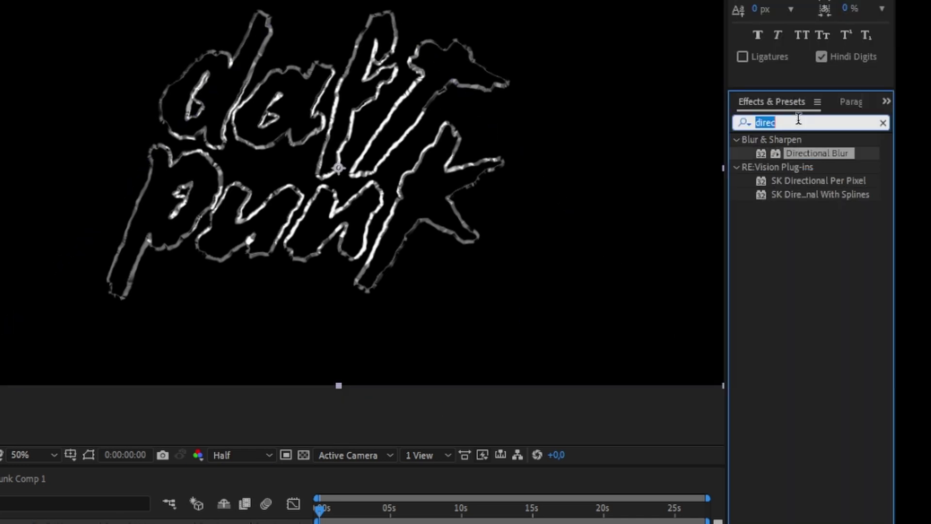
type("curve")
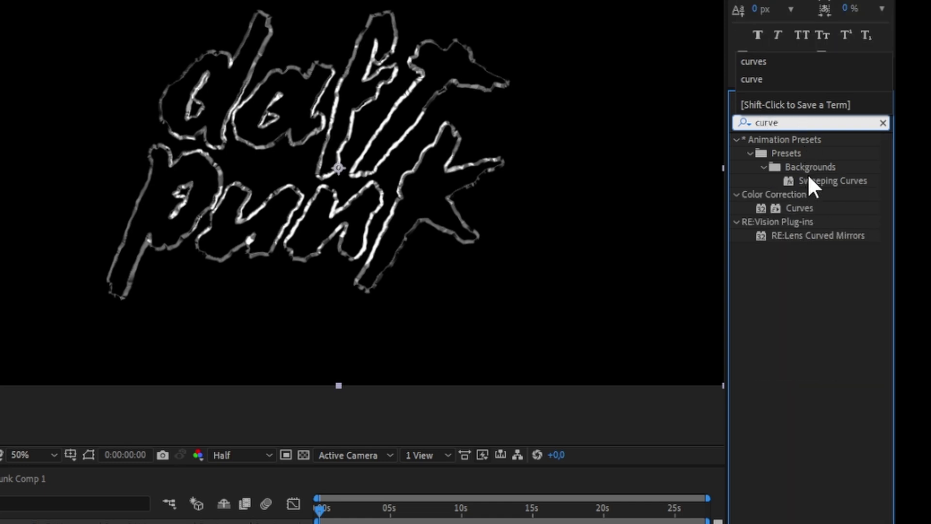
left_click_drag(810, 204, 41, 136)
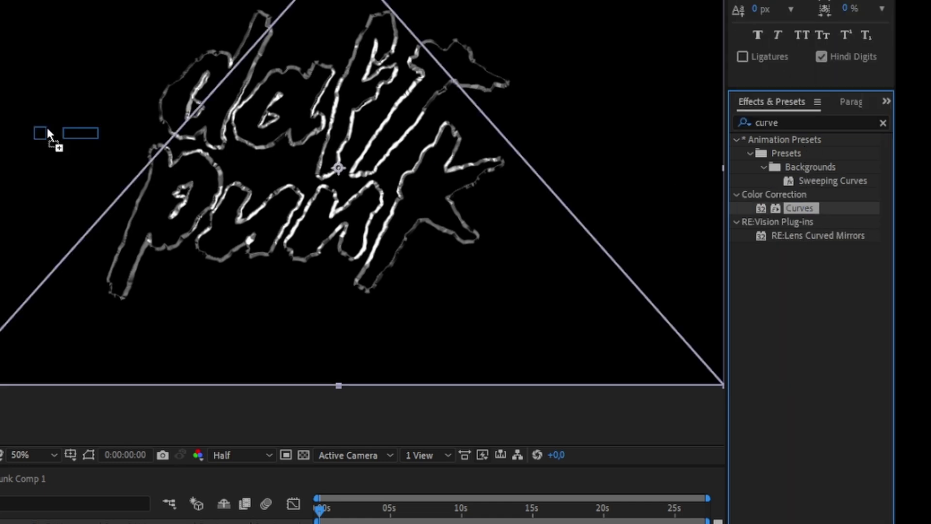
double_click(814, 122)
type("bri")
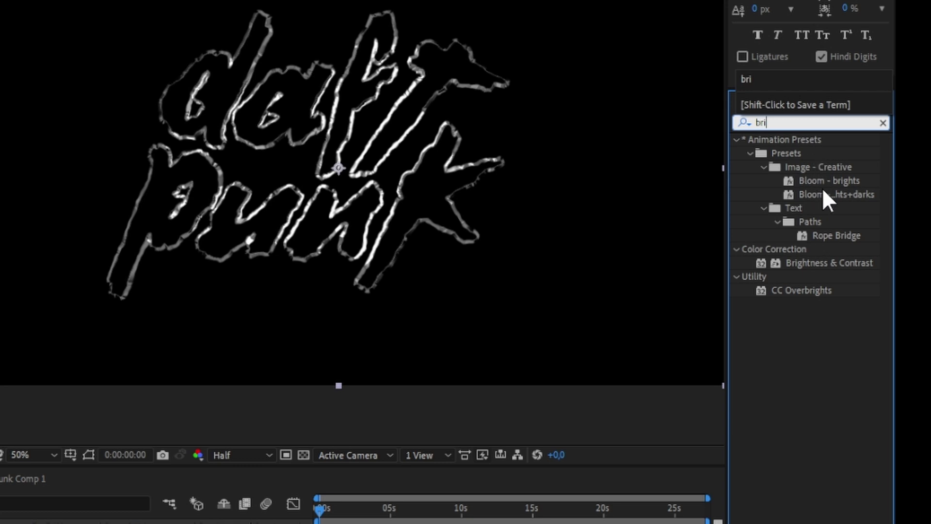
left_click_drag(837, 261, 266, 277)
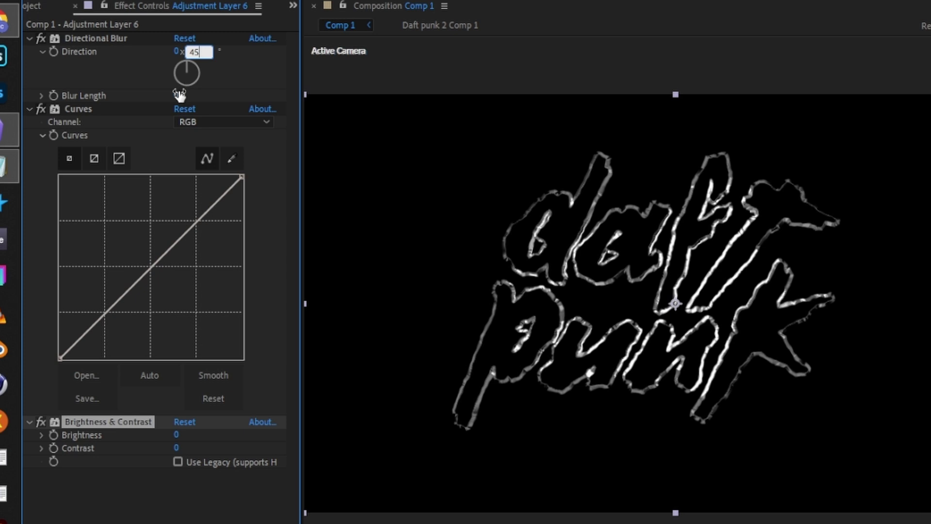
- Set blur Direction 45° and Length 166.7, bend Curves into an S, and set Brightness 150, Contrast 100
left_click_drag(180, 95, 574, 115)
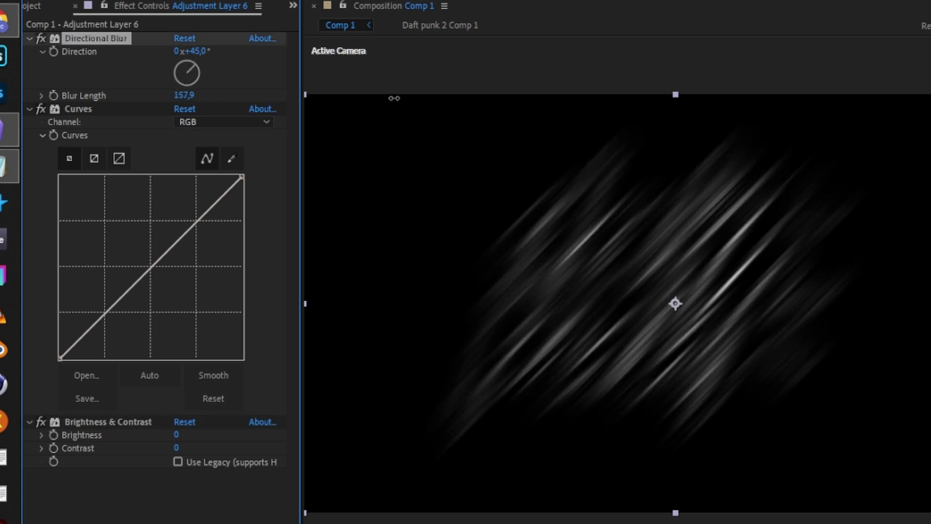
left_click_drag(194, 223, 186, 213)
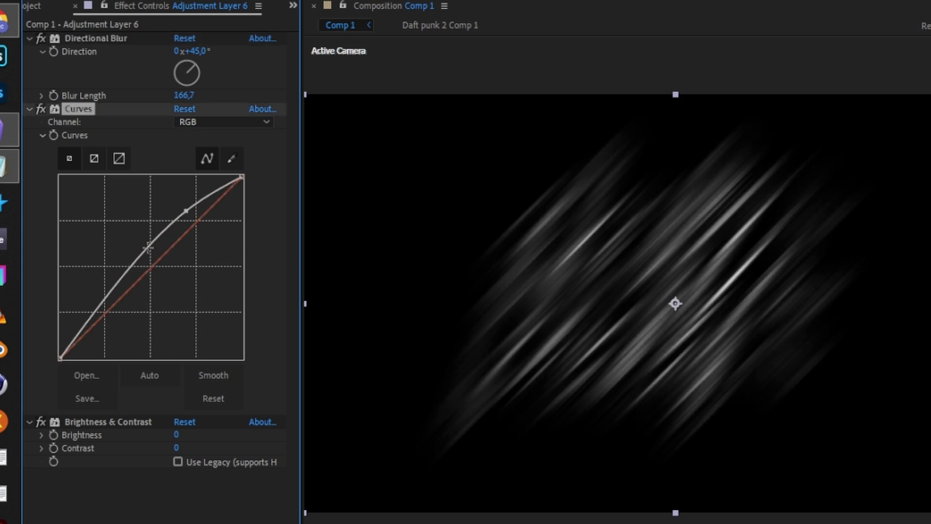
left_click_drag(148, 247, 167, 265)
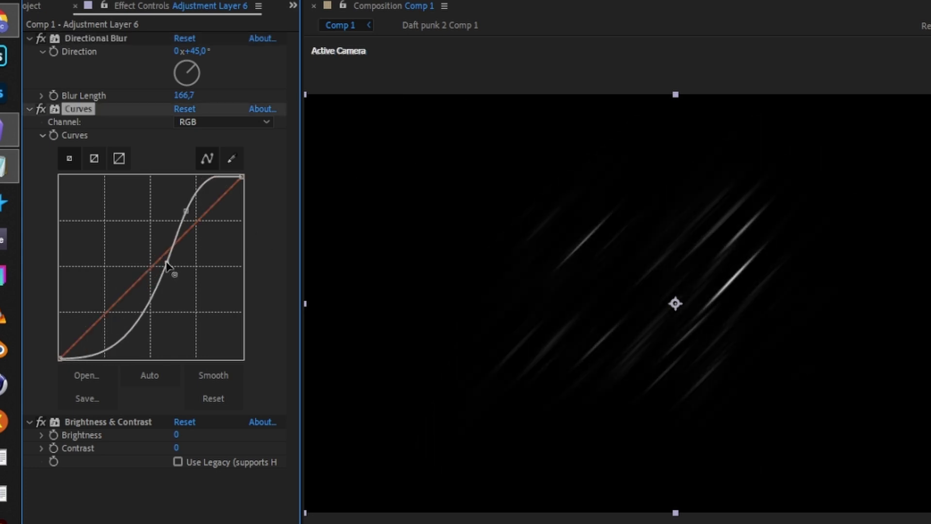
left_click_drag(185, 212, 185, 215)
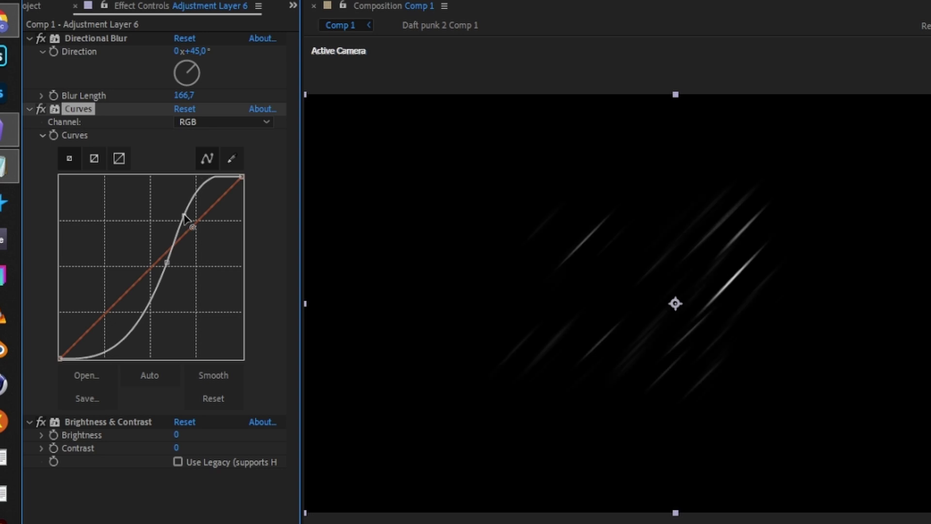
left_click_drag(176, 434, 328, 439)
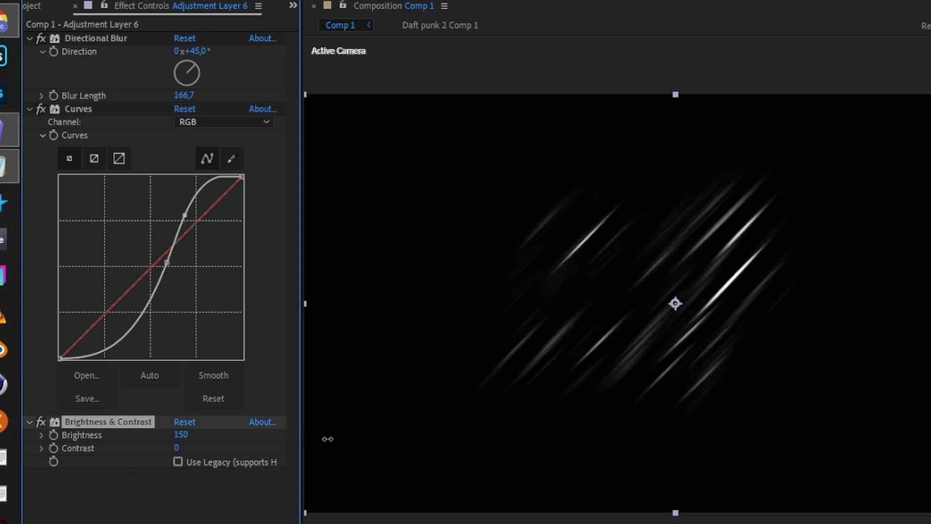
mouse_move(177, 447)
left_mouse_down()
mouse_move(136, 447)
mouse_move(309, 457)
left_mouse_up()
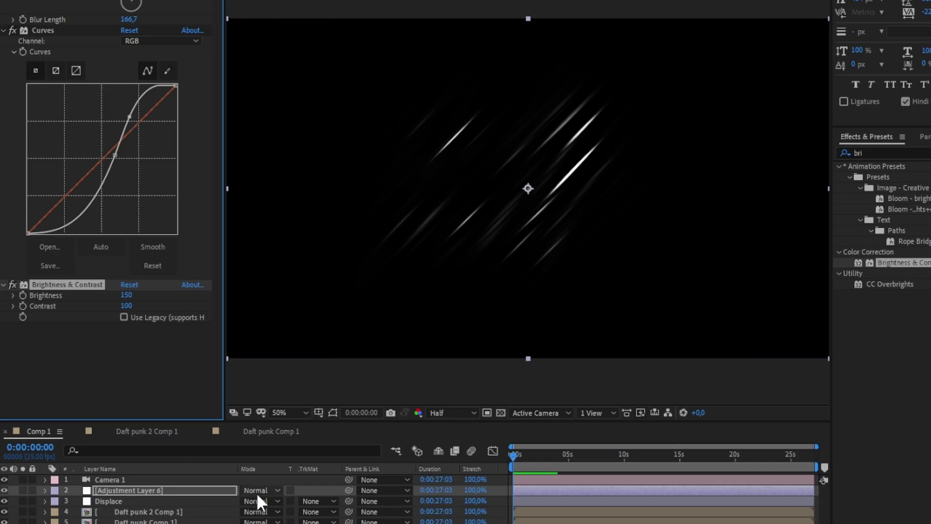
- Blend the streak layer in Screen mode, lengthen its blur, set Contrast 25 and Direction -45°
left_click(257, 491)
left_click(316, 94)
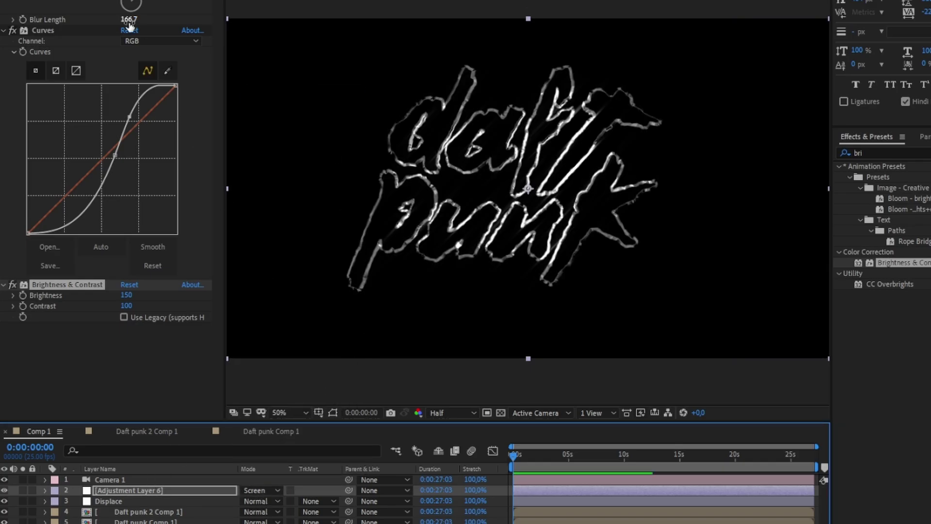
left_click_drag(129, 20, 432, 27)
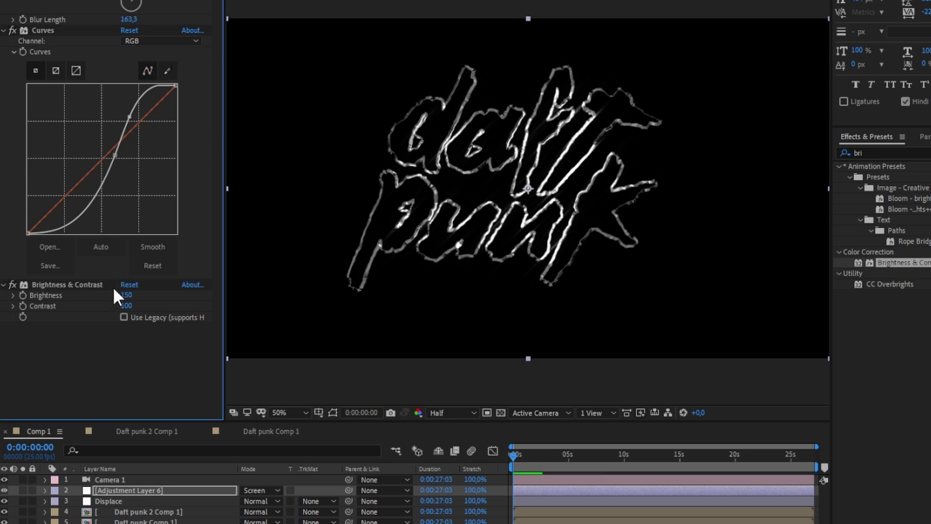
mouse_move(128, 307)
left_mouse_down()
mouse_move(146, 315)
mouse_move(41, 323)
left_mouse_up()
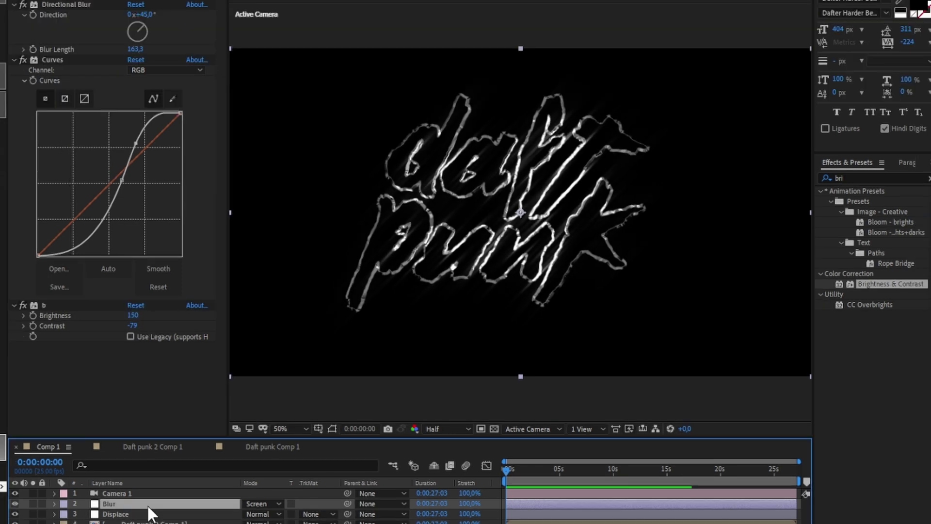
left_click(146, 15)
key("Return")
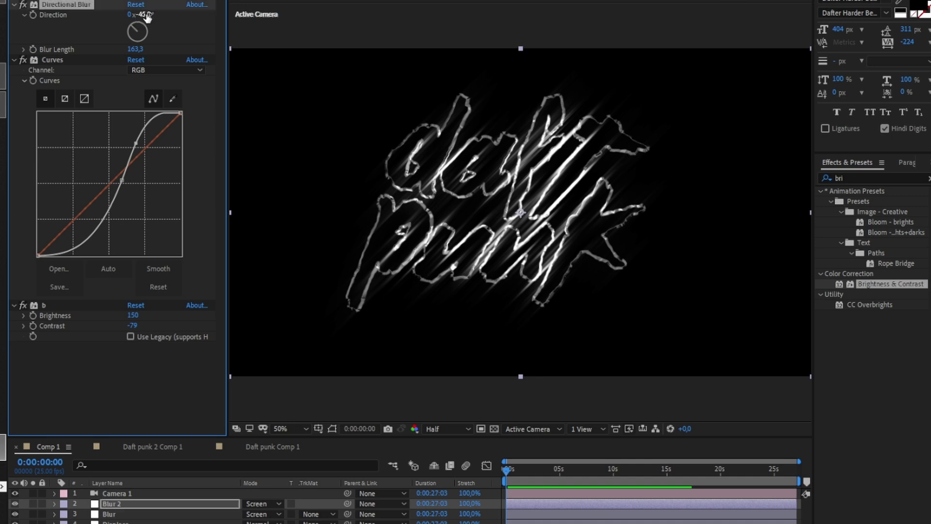
- Duplicate Blur 2 as Blur 3 and set the copy's blur Direction to 90°
left_click(134, 504)
key("ctrl+d")
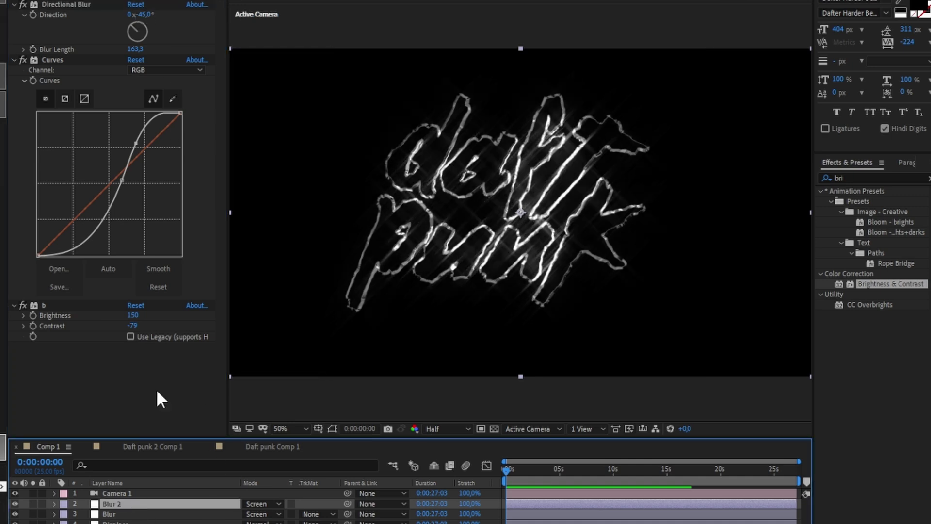
mouse_move(148, 31)
left_mouse_down()
mouse_move(160, 35)
mouse_move(152, 21)
left_mouse_up()
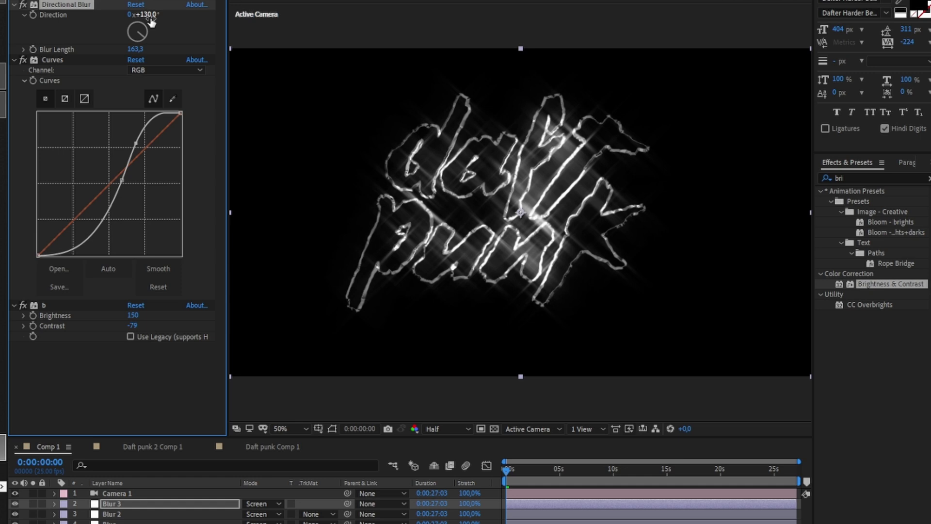
key("Return")
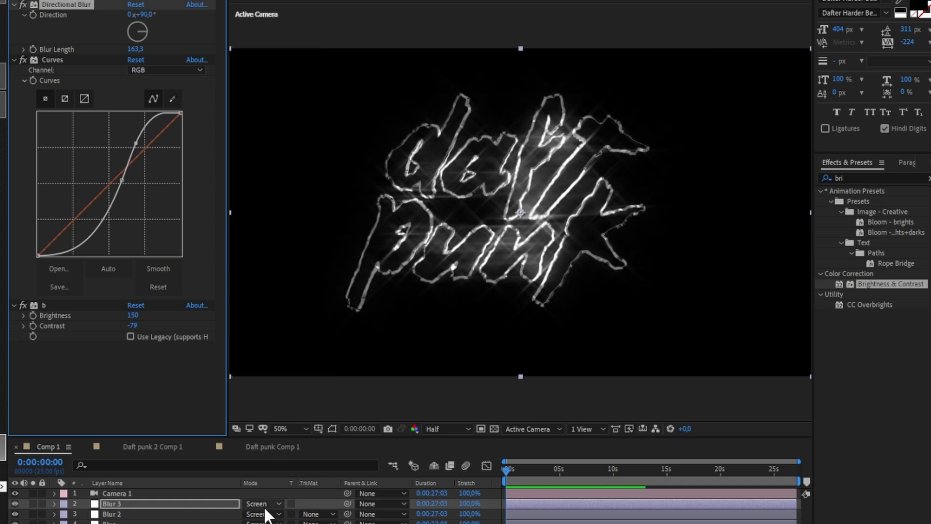
- Steepen Blur 2's curve and darken the next blur layer's brightness
left_click(44, 305)
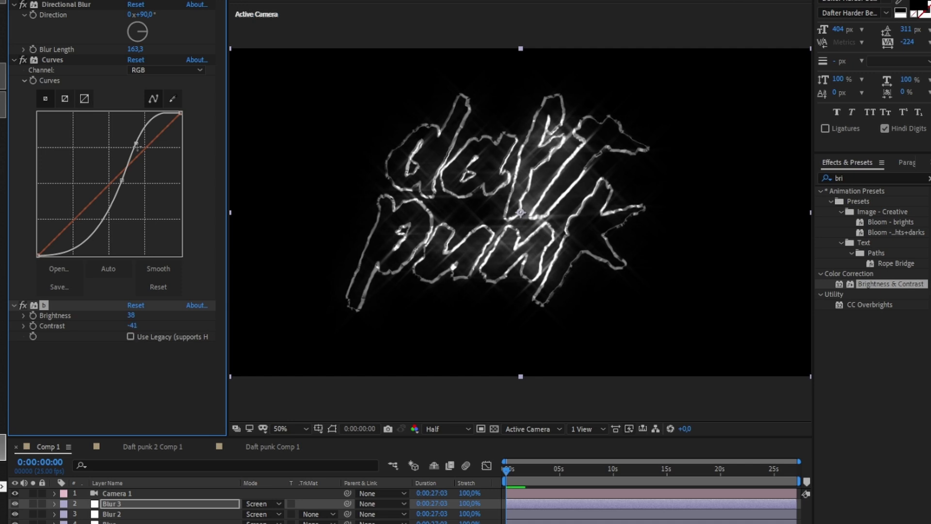
key("ctrl+Down")
left_click_drag(136, 143, 139, 137)
left_click(44, 305)
key("ctrl+Down")
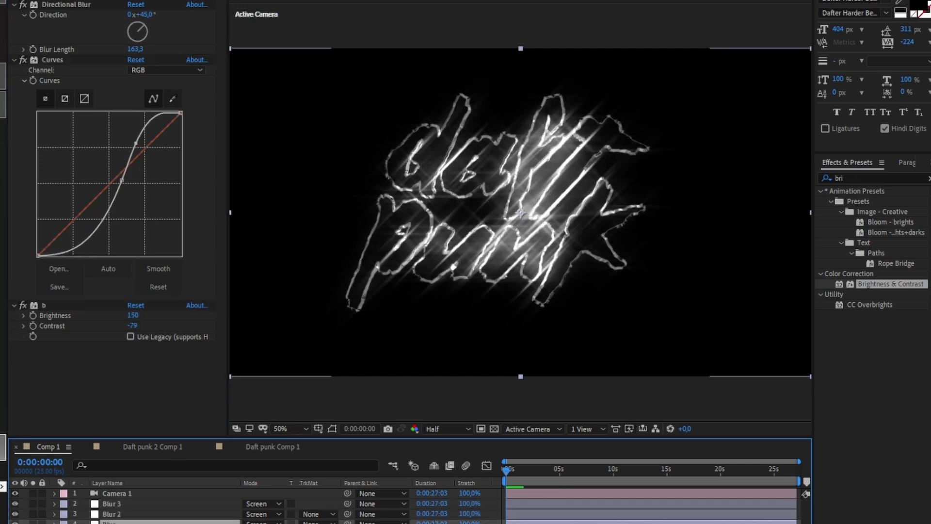
left_click_drag(132, 315, 137, 317)
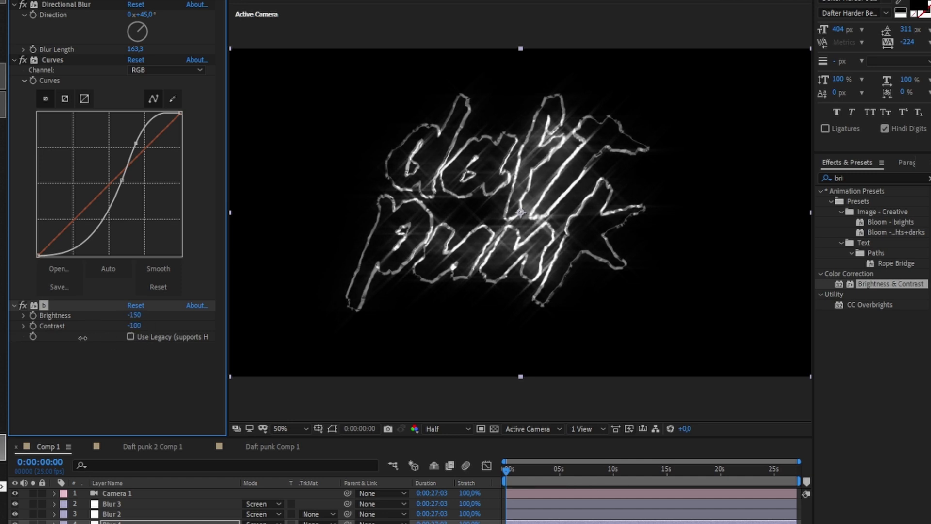
- Add an adjustment layer with Curves on the RGB channel bent to lift the image
right_click(156, 485)
left_click(339, 519)
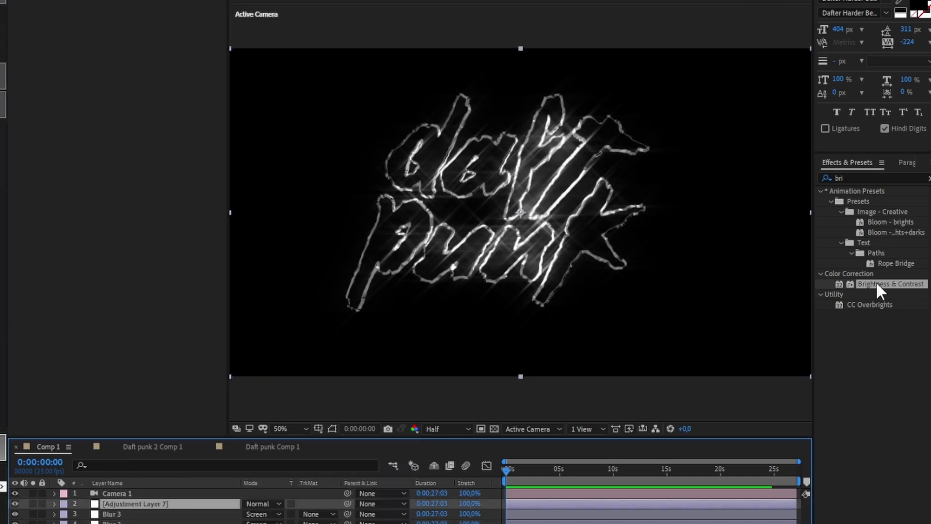
left_click(863, 178)
type("cur")
double_click(868, 325)
left_click_drag(109, 127, 131, 90)
mouse_move(118, 127)
left_mouse_down()
mouse_move(118, 141)
mouse_move(141, 87)
mouse_move(98, 115)
left_mouse_up()
left_click(199, 15)
left_click(194, 24)
- Apply Brightness & Contrast to the adjustment layer, with Brightness 38 and Contrast 45
double_click(884, 180)
type("bri")
double_click(890, 284)
mouse_move(132, 260)
left_mouse_down()
mouse_move(130, 269)
mouse_move(179, 276)
mouse_move(164, 269)
left_mouse_up()
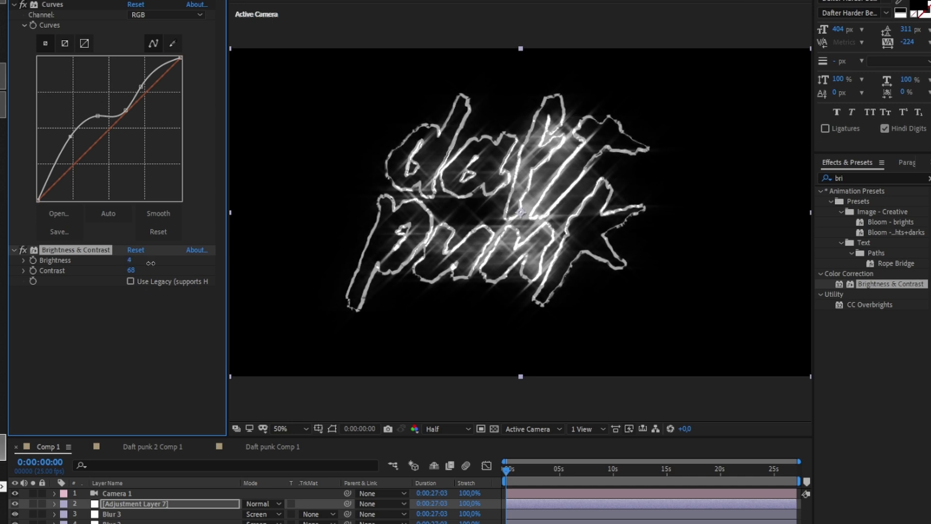
- Review the blur layers' effects and compare Daft punk Comp 1 against Comp 1
left_click(112, 513)
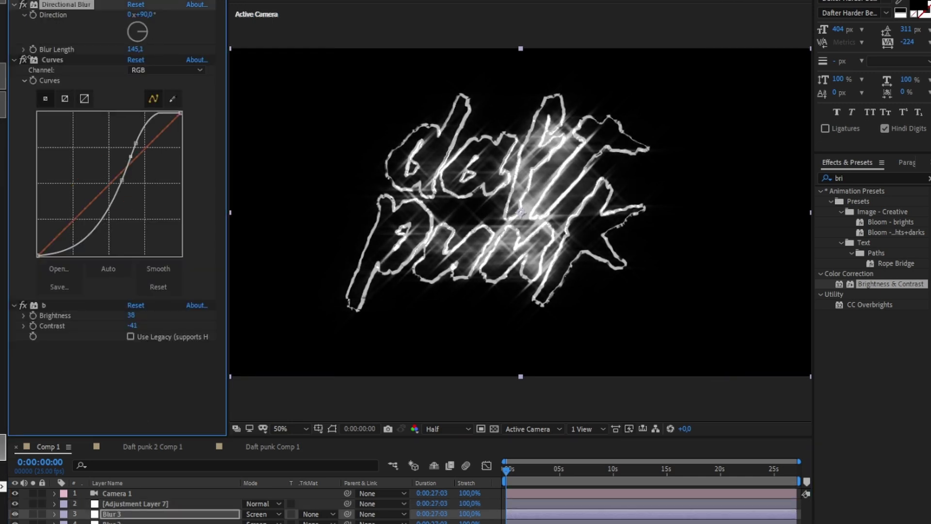
key("ctrl+Down")
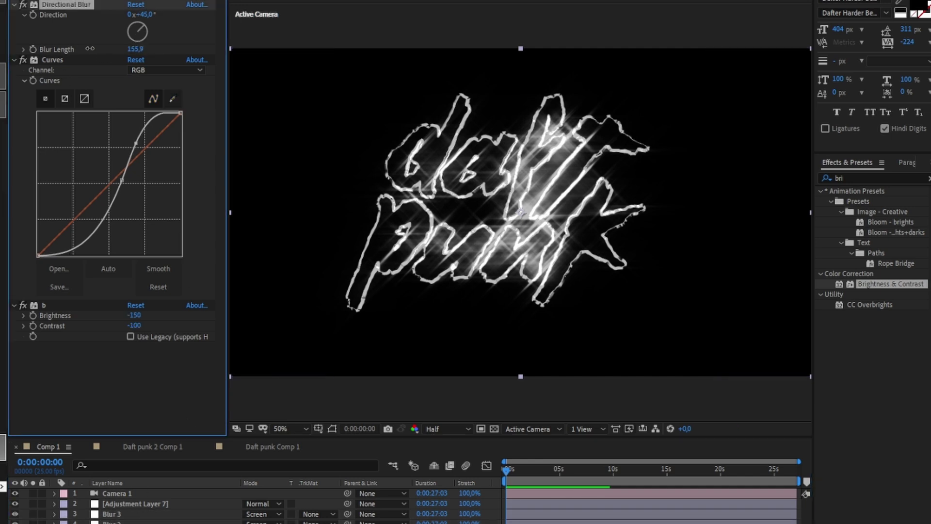
key("ctrl+Up")
key("ctrl+Up")
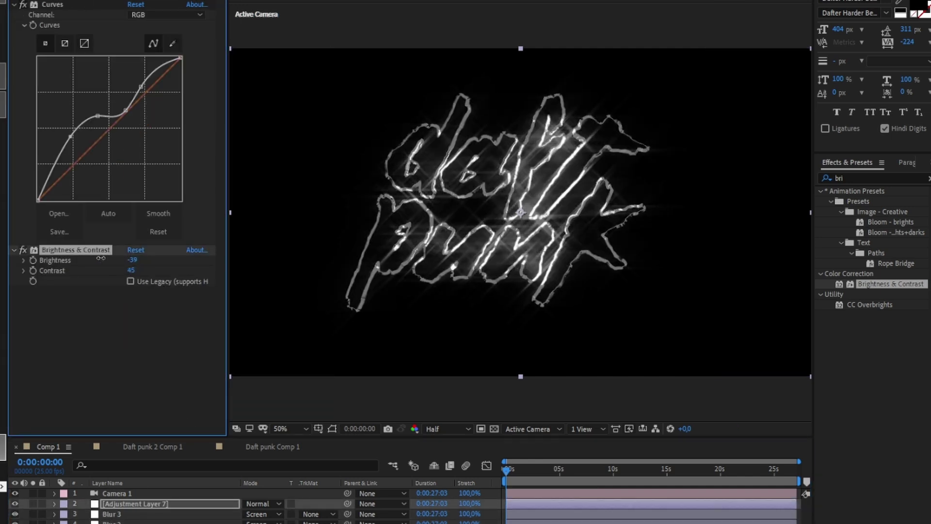
left_click(273, 446)
key("ctrl+Down")
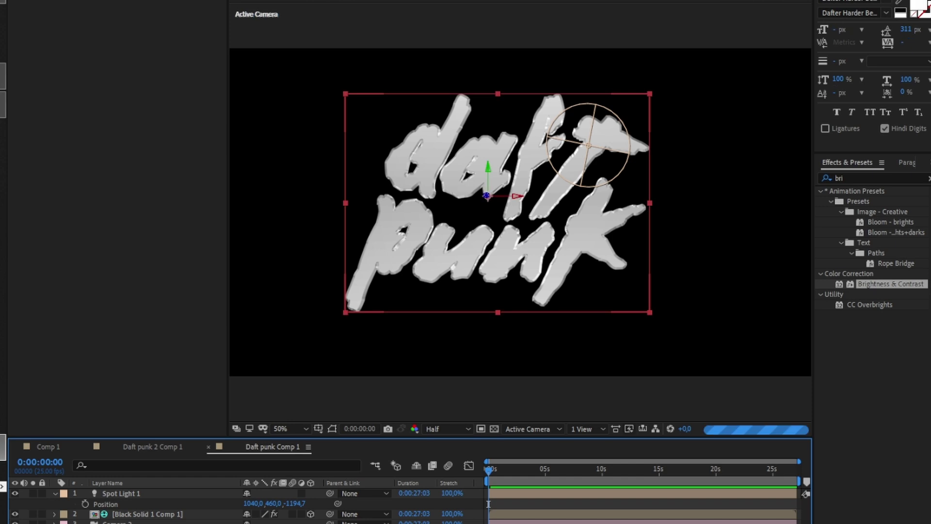
key("shift+period")
key("shift+comma")
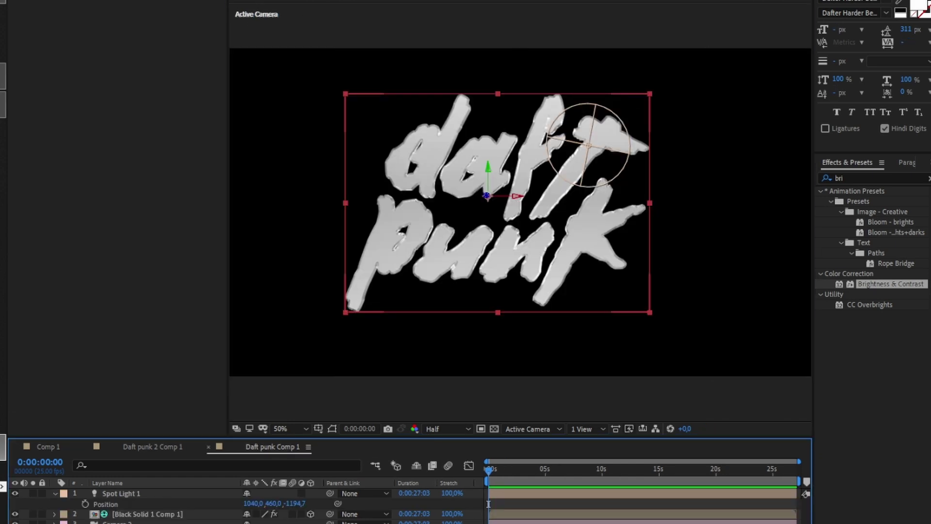
key("shift+period")
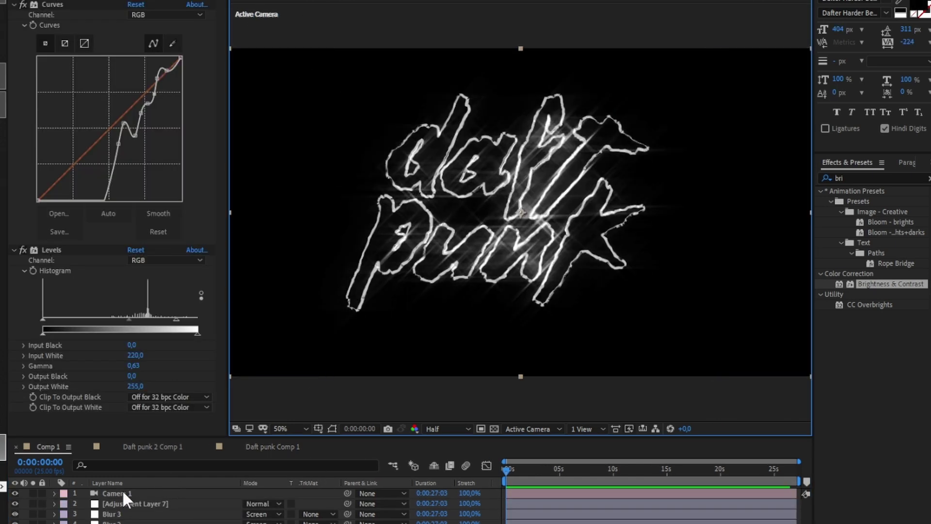
- Rename Adjustment Layer 7 to 'Contrast'
left_click(145, 503)
key("Return")
type("Contrast")
key("Return")
right_click(248, 490)
mouse_move(291, 394)
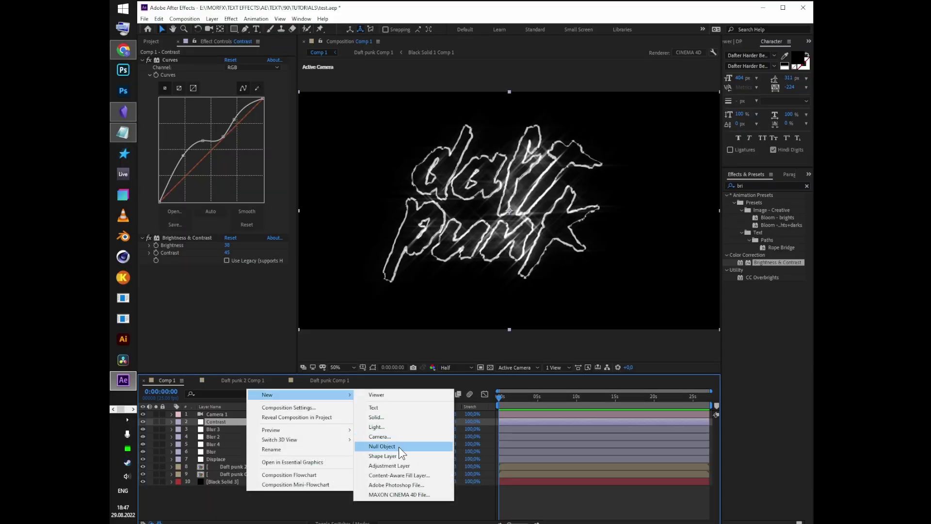
- Create a new black solid and apply Lens Flare to it
left_click(403, 416)
key("Return")
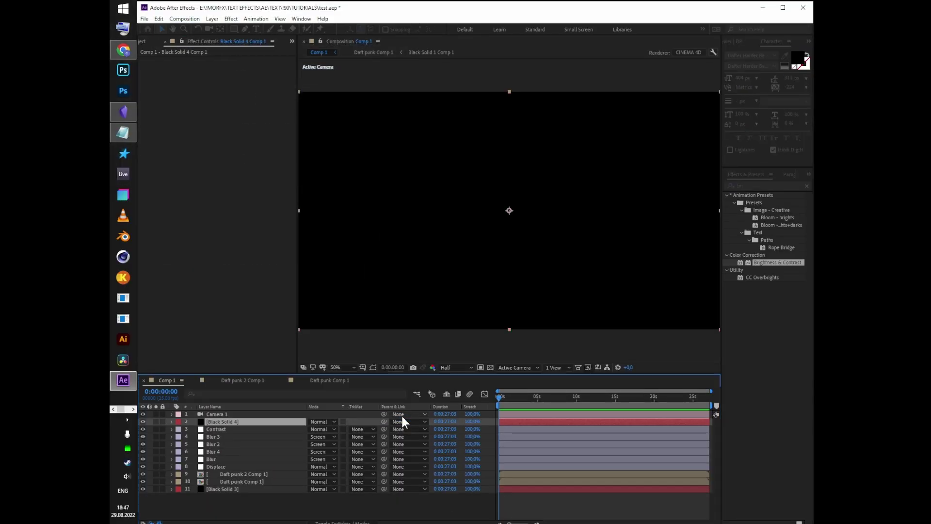
left_click(757, 185)
type("fl")
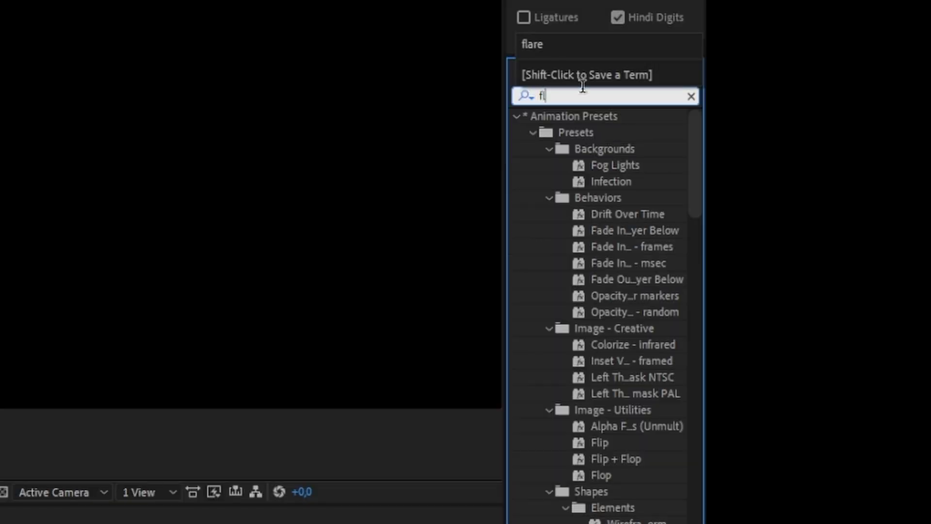
type("are")
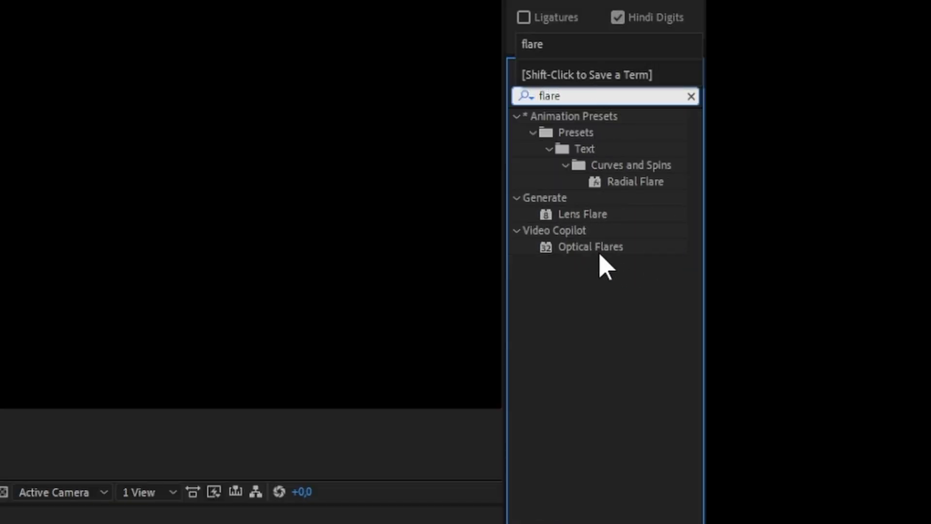
left_click_drag(582, 214, 374, 255)
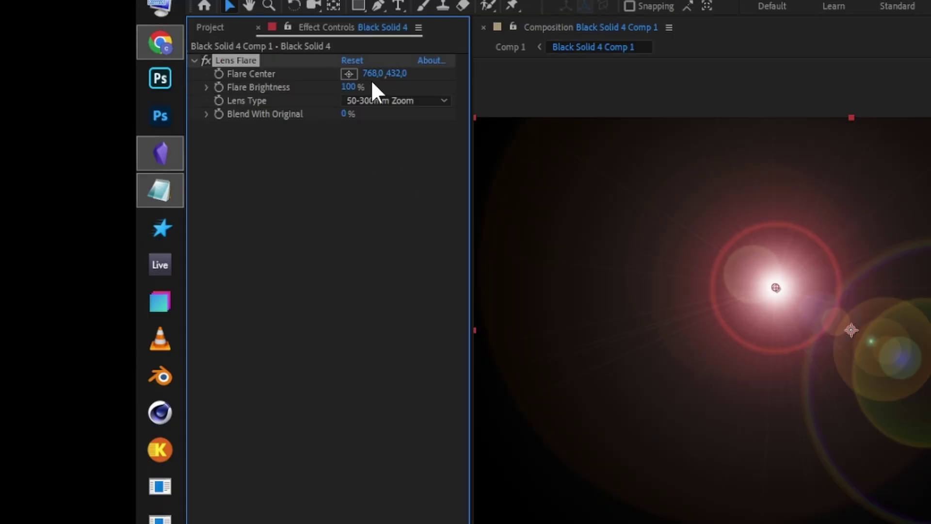
- Set the Lens Type to 105mm Prime and place the Flare Center at 956, 540
left_click(383, 100)
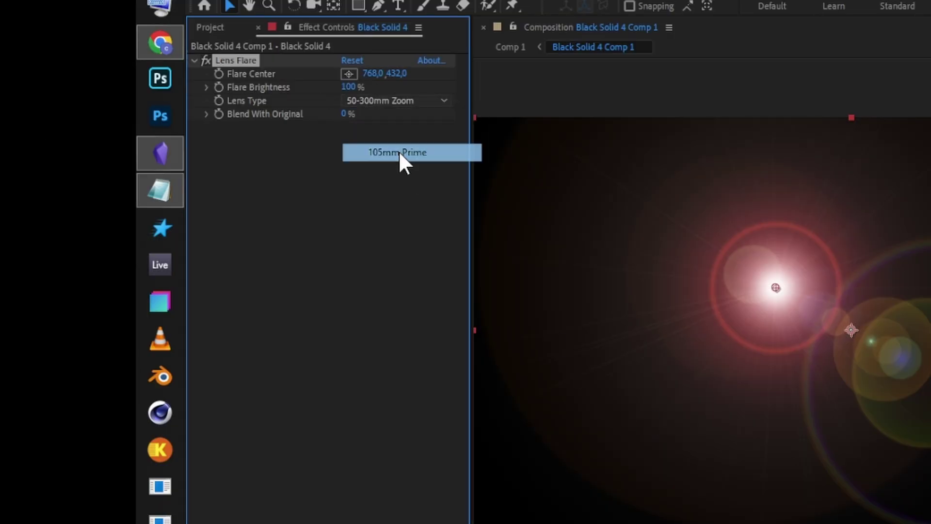
left_click(399, 151)
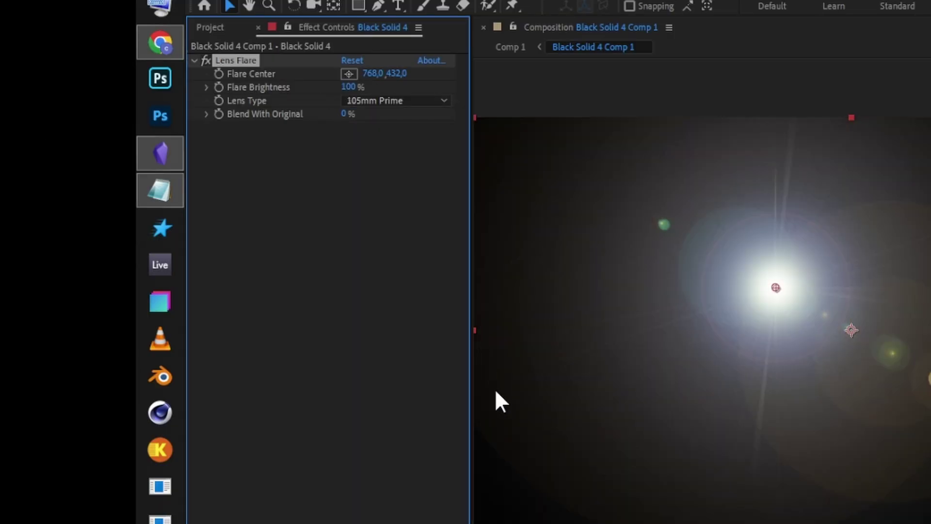
left_click(355, 75)
left_click(851, 330)
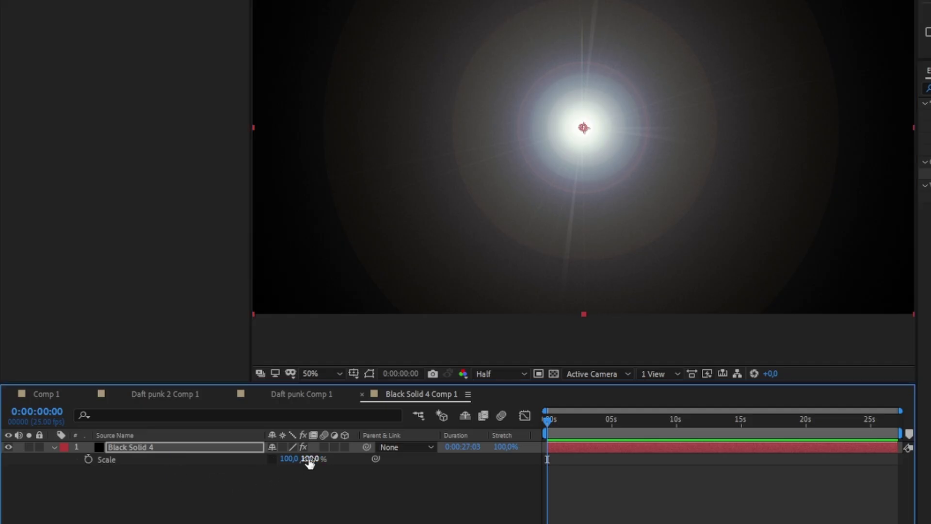
- Squash the flare solid into a 53×4% streak, then duplicate it with Screen blending
left_click_drag(310, 461, 241, 459)
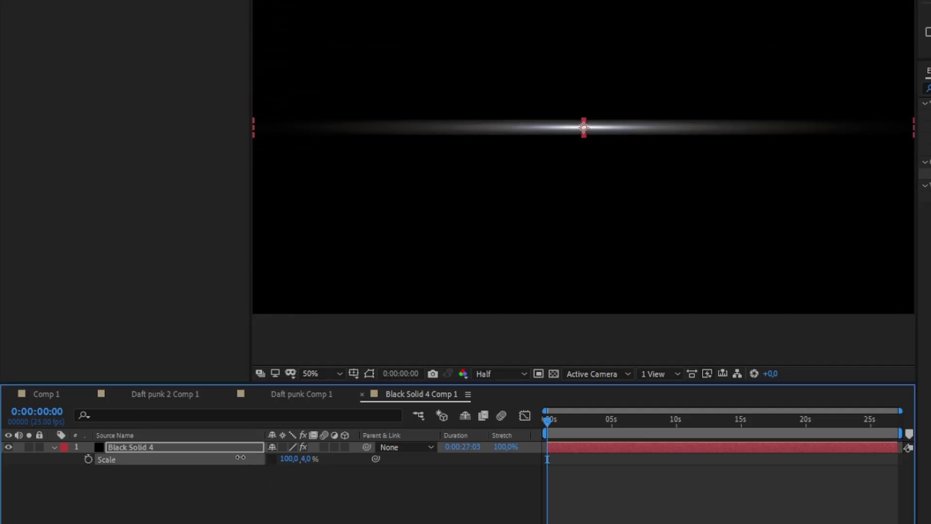
left_click_drag(289, 458, 264, 461)
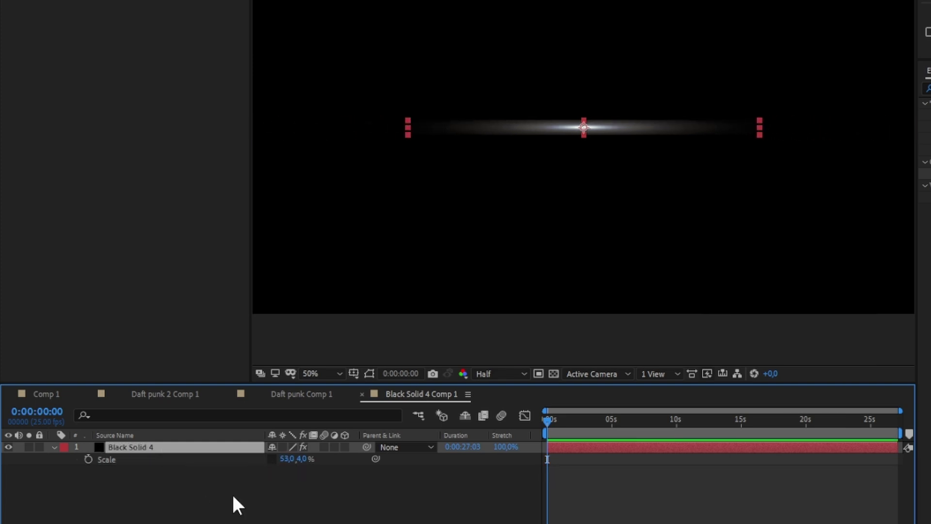
key("ctrl+d")
key("F4")
left_click(294, 458)
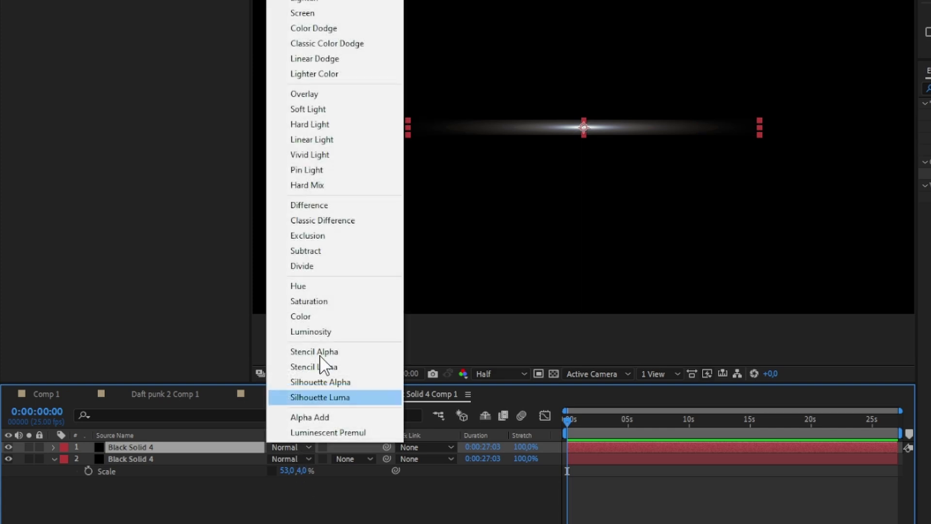
left_click(356, 14)
- Rotate the copy to 132°, then duplicate it and scale the third copy to 24×27%
key("r")
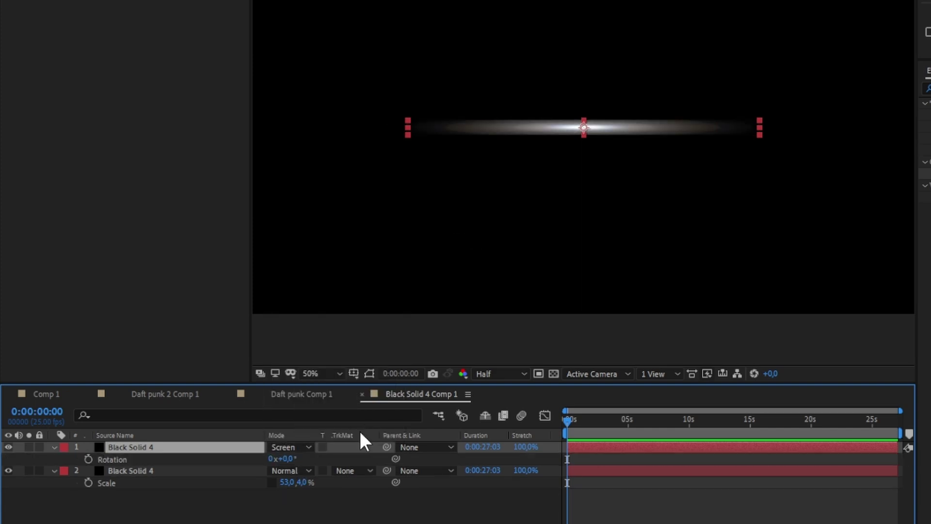
mouse_move(289, 458)
left_mouse_down()
mouse_move(363, 419)
mouse_move(164, 461)
left_mouse_up()
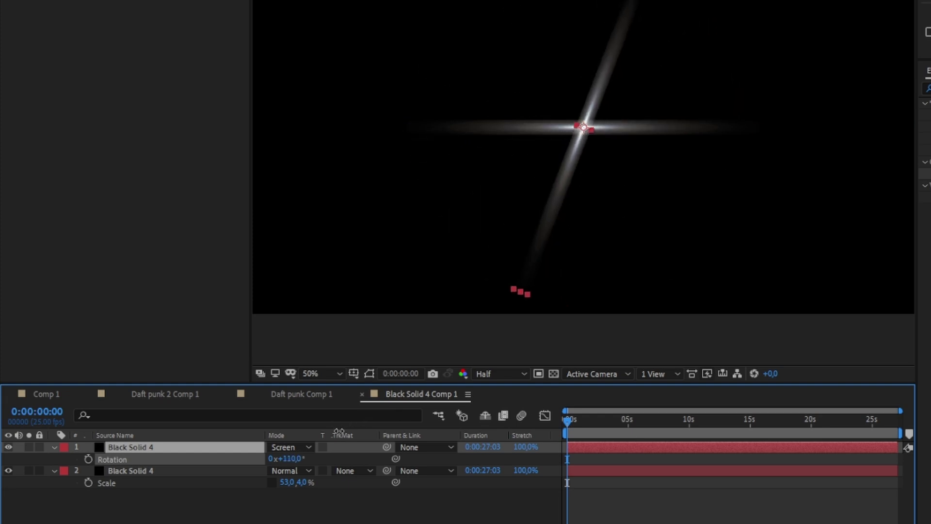
left_click(153, 450)
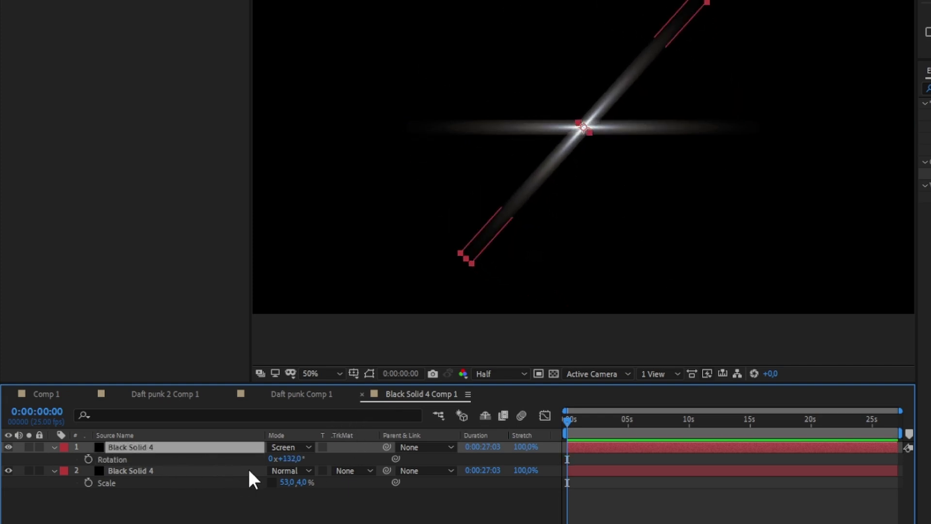
key("ctrl+d")
key("s")
mouse_move(289, 463)
left_mouse_down()
mouse_move(262, 465)
mouse_move(286, 474)
mouse_move(324, 459)
mouse_move(289, 436)
left_mouse_up()
- Add Adjustment Layer 8 with Brightness & Contrast set to Brightness -98 and Contrast 51
right_click(269, 412)
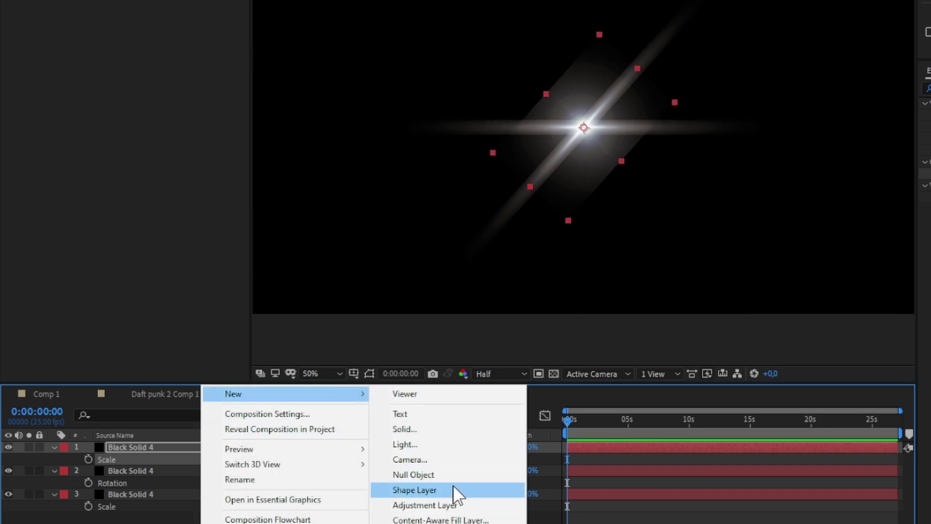
left_click(451, 506)
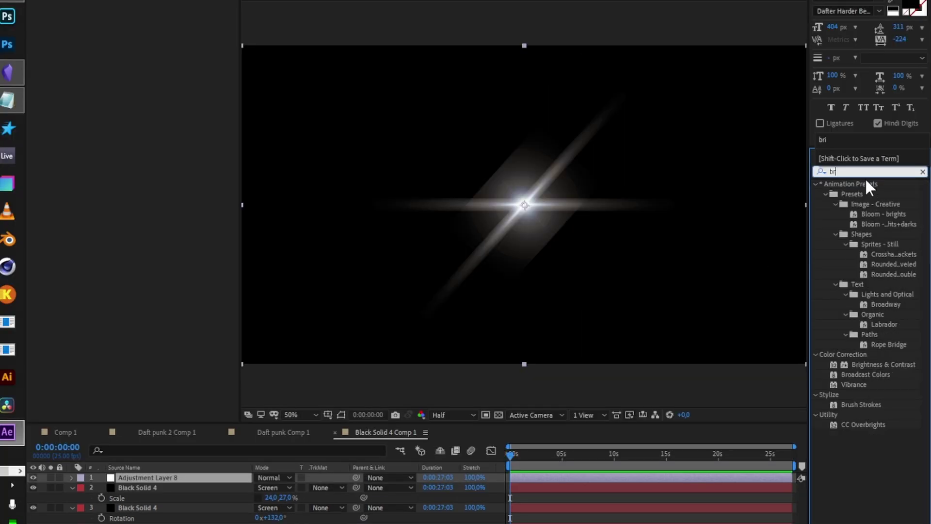
type("i")
left_click_drag(887, 271, 214, 478)
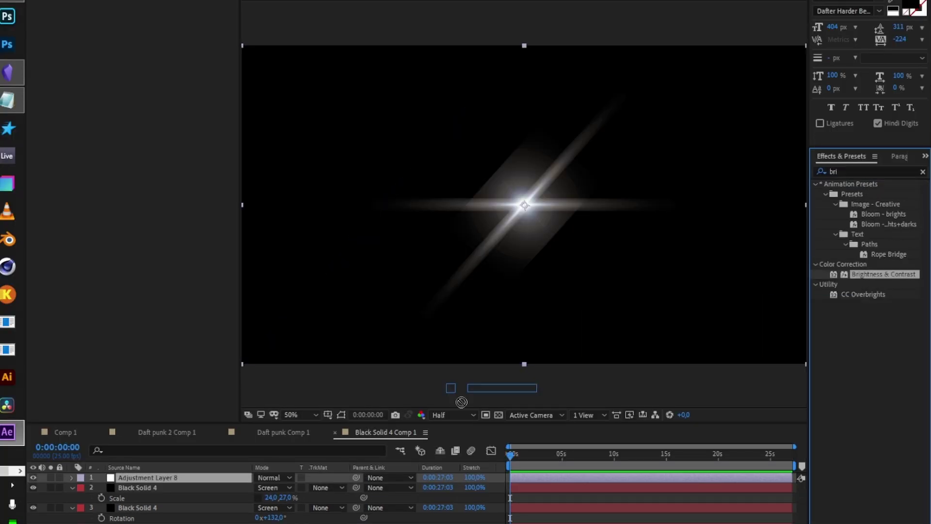
left_click_drag(143, 13, 90, 15)
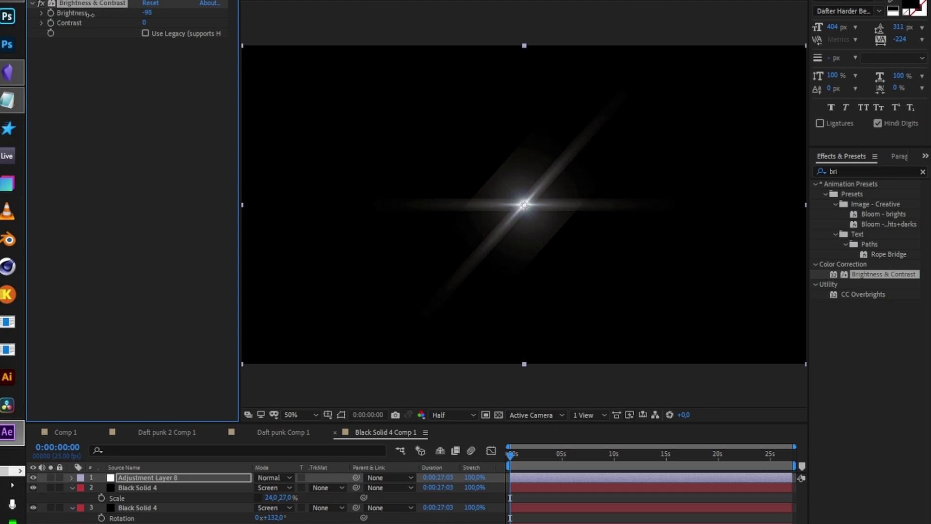
left_click_drag(144, 23, 193, 25)
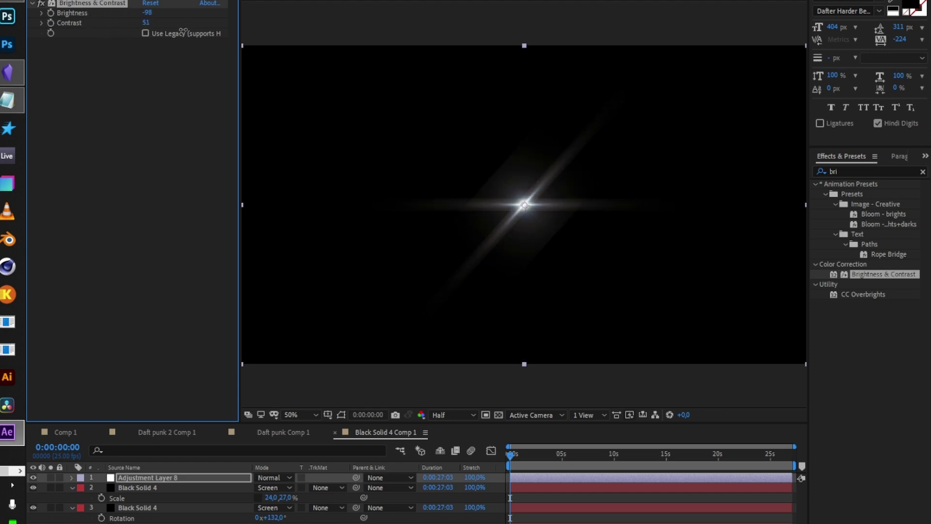
left_click(137, 508)
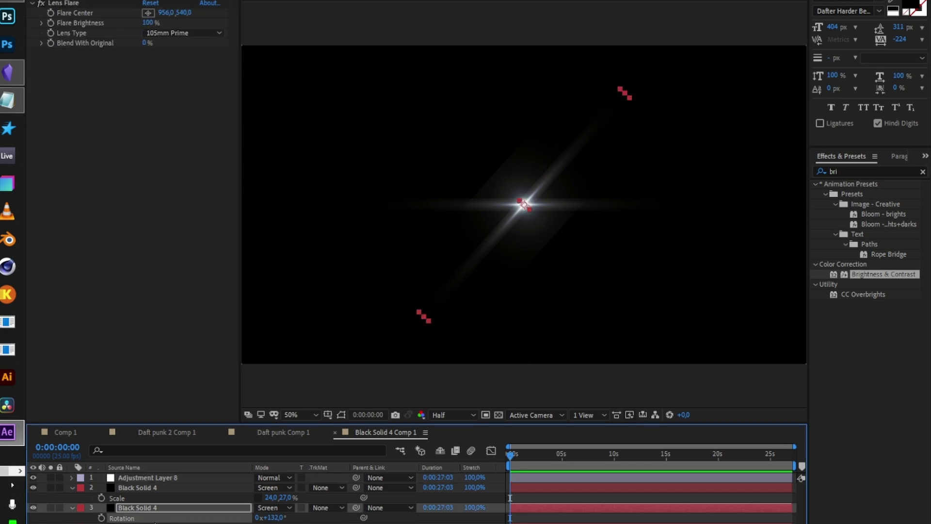
left_click(154, 488)
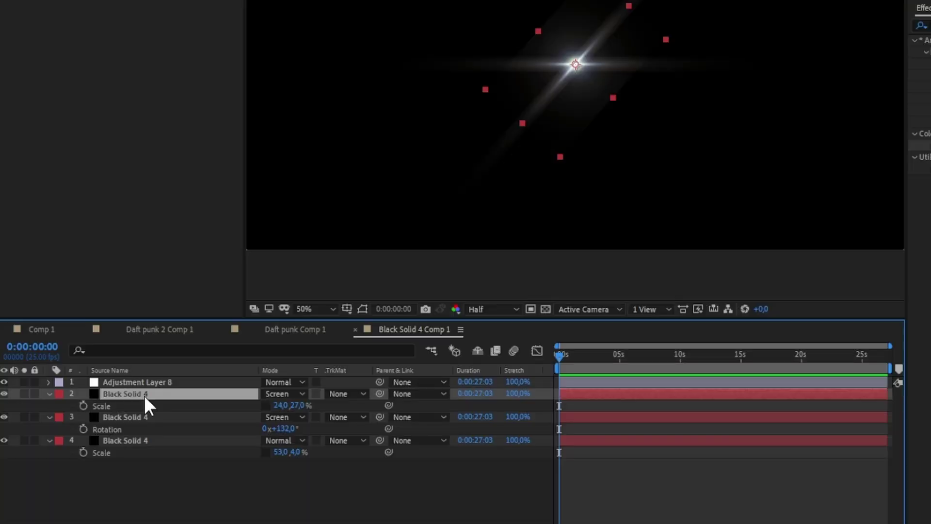
- Give layer 2's Opacity a wiggle(5,20) expression and preview the flicker
key("t")
left_click(84, 406, "alt")
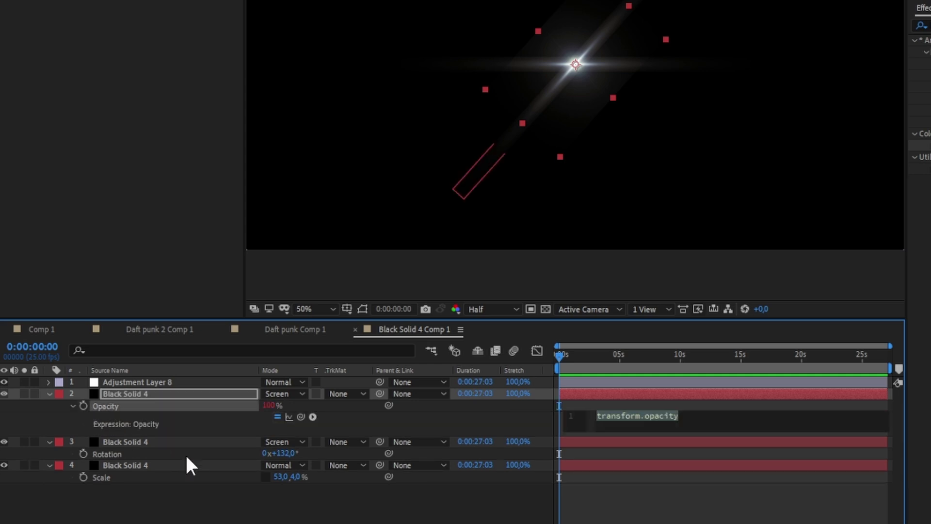
type("wi")
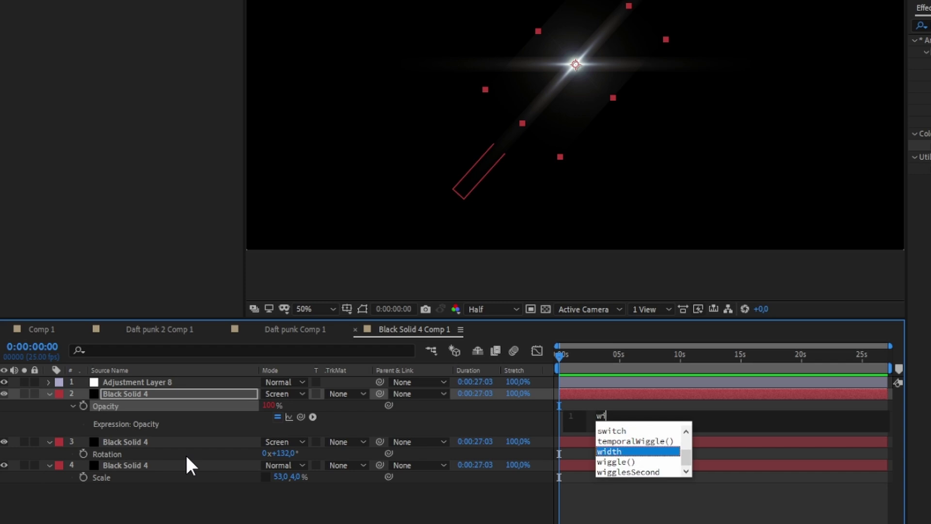
type("g")
key("Return")
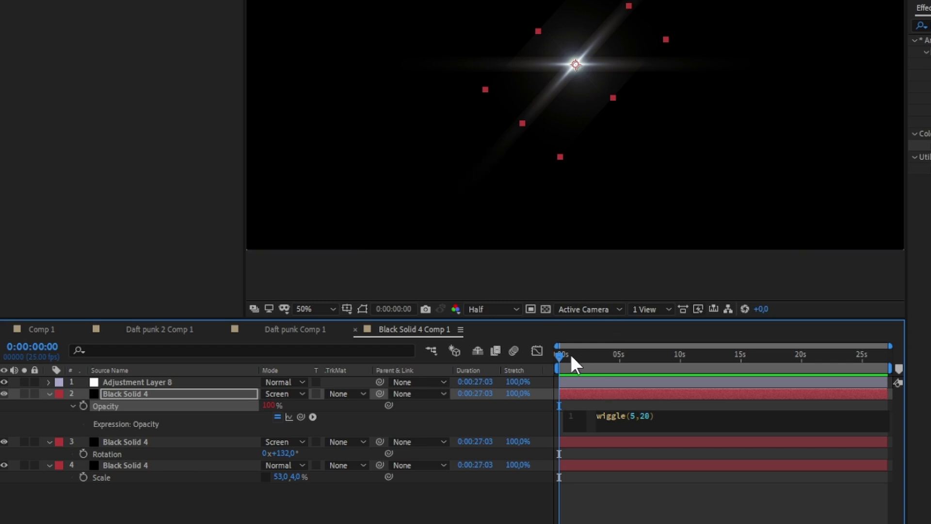
left_click(549, 353)
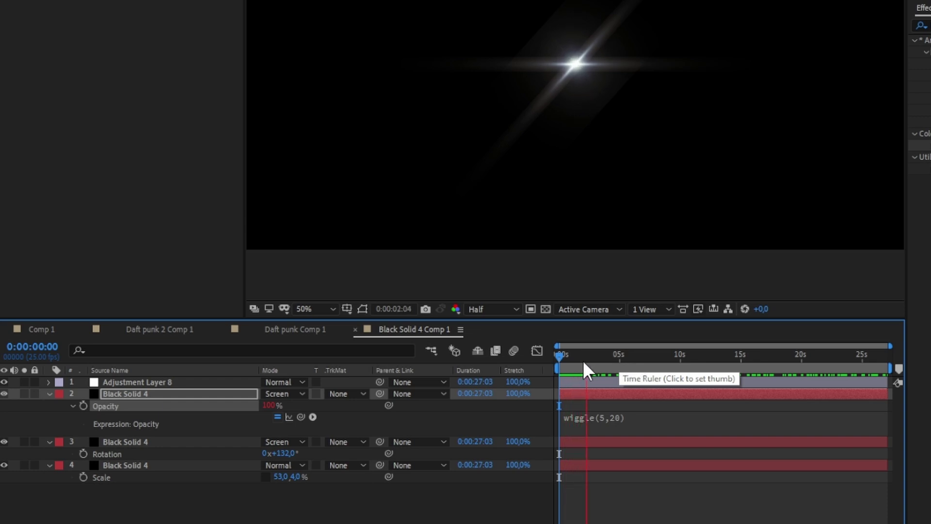
key("space")
key("space")
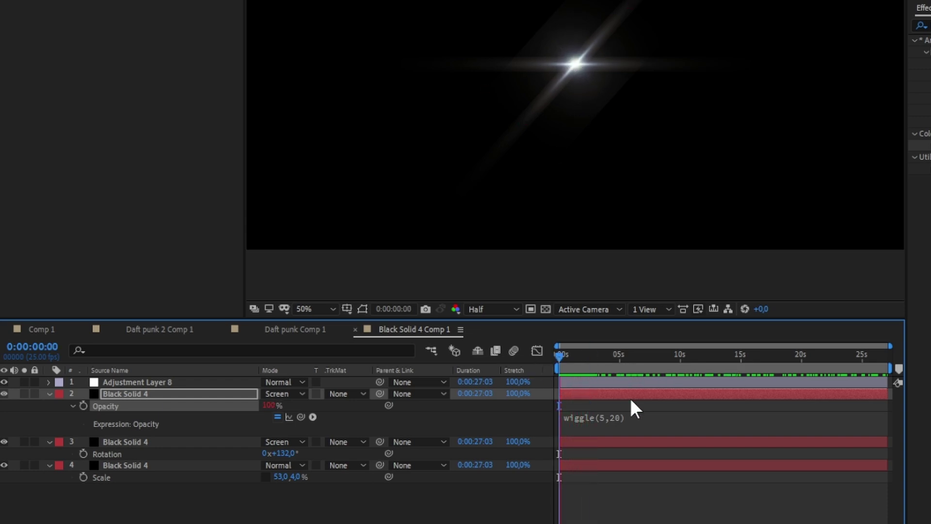
key("space")
- Add a wiggle(5,20) expression to layer 3's Rotation and preview it
left_click(187, 443)
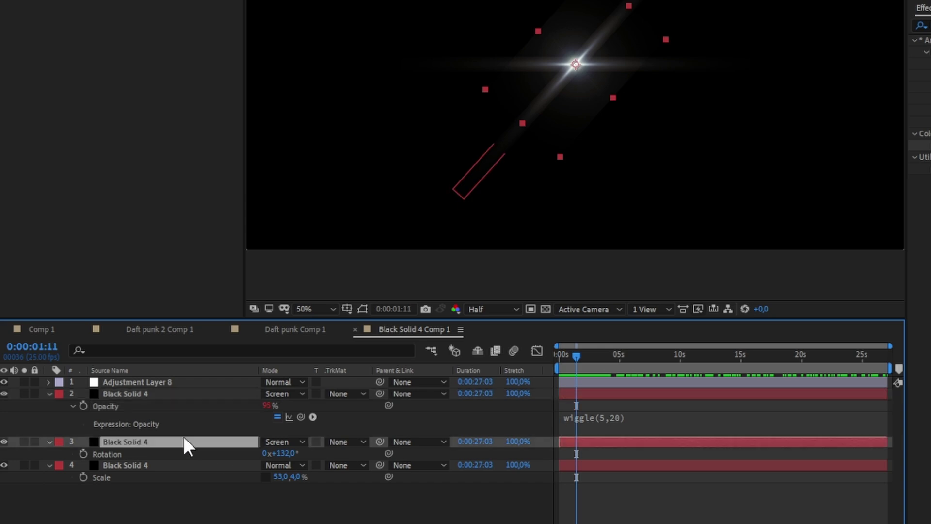
left_click(83, 455, "alt")
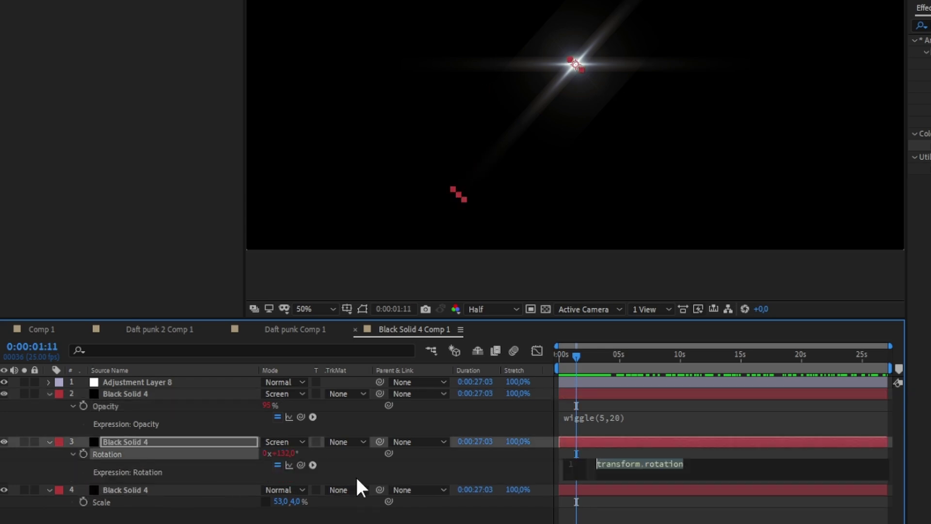
type("wiggle(5,20")
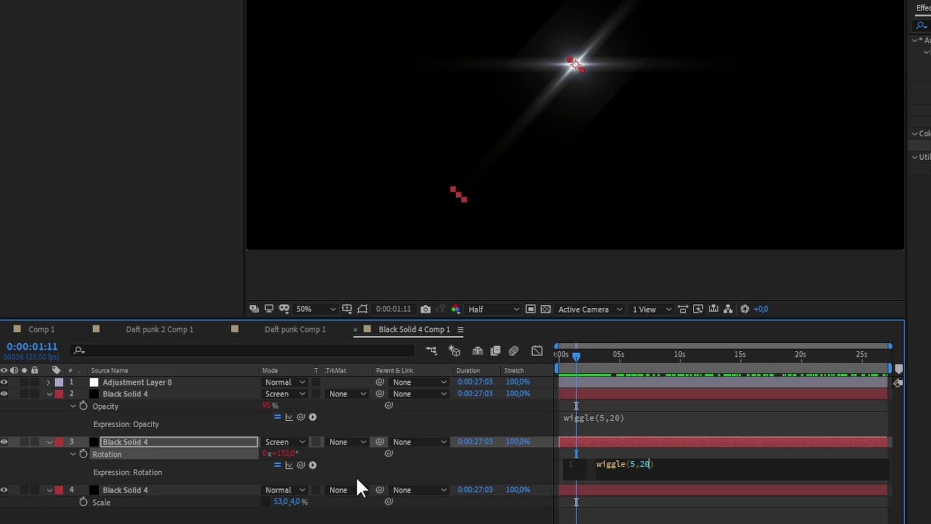
left_click(560, 353)
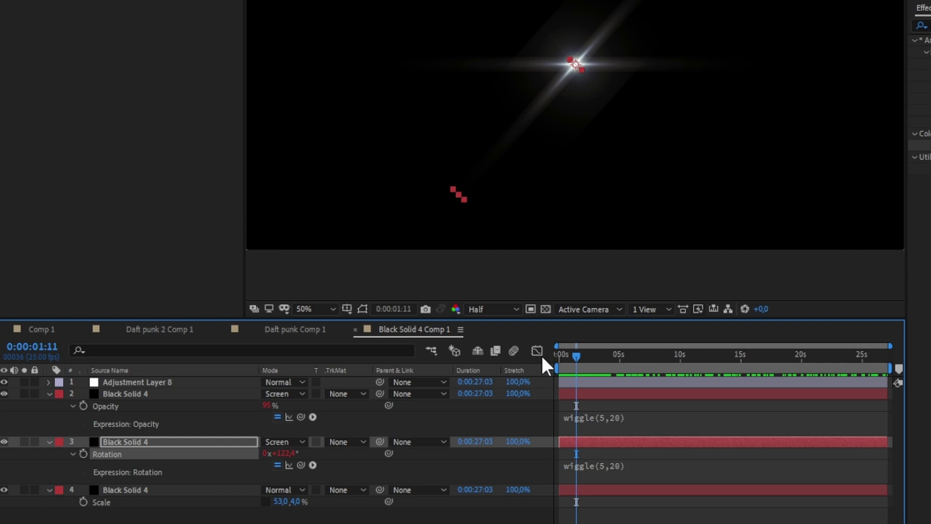
key("space")
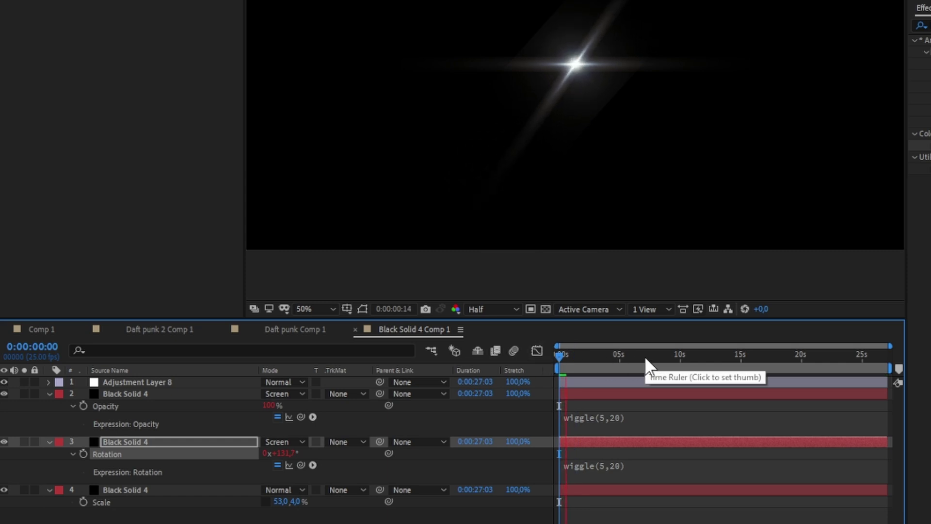
- Add a wiggle(5,10) expression to layer 4's Rotation and preview the combined flare
left_click(141, 489)
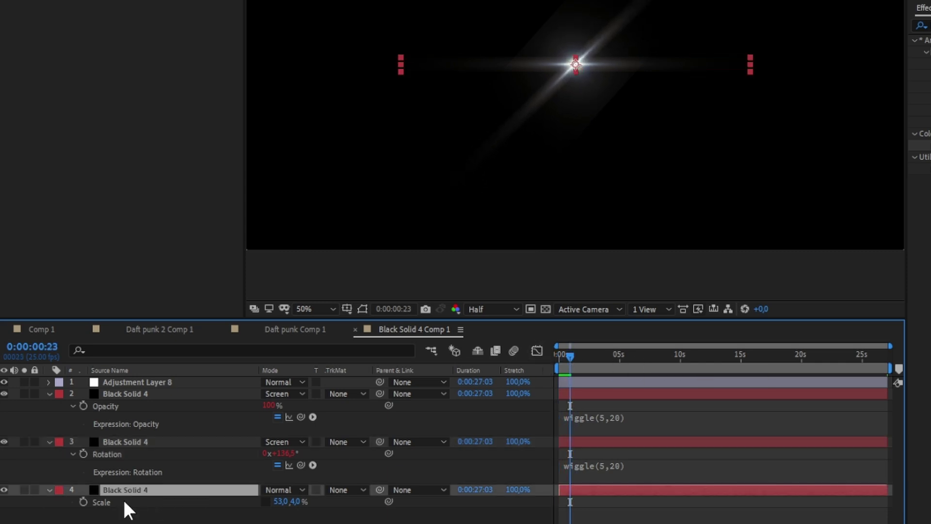
key("r")
left_click(85, 502, "alt")
type("wiggle(5,10")
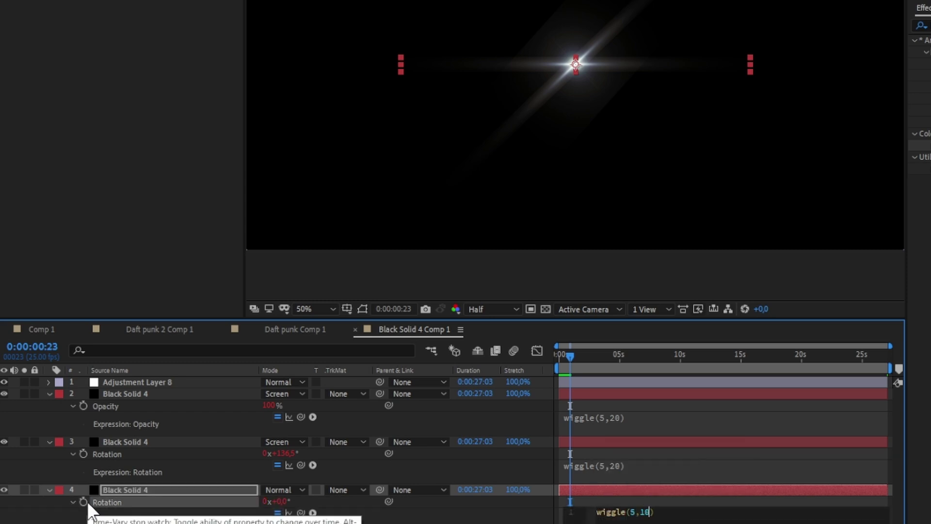
left_click(563, 357)
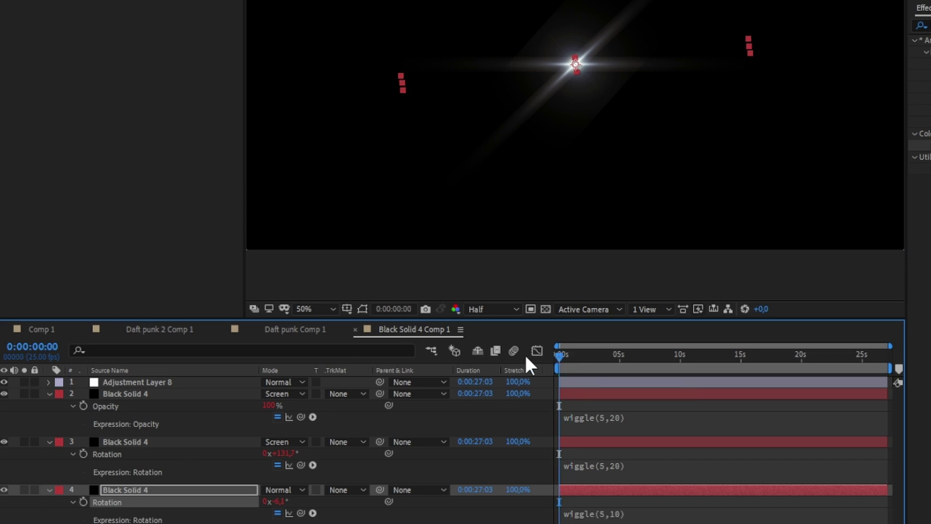
key("space")
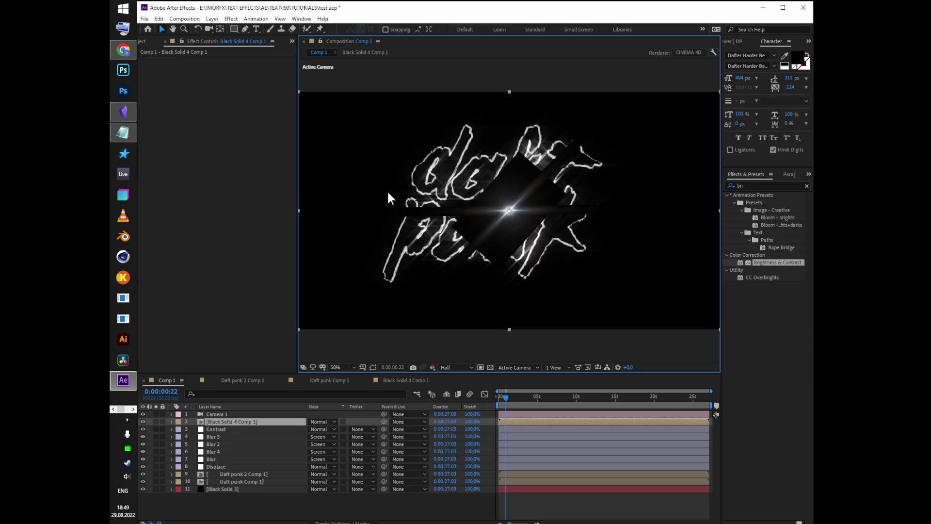
- Set the glint comp layer to Screen and add Set Channels taking alpha from Luminance
left_click(330, 421)
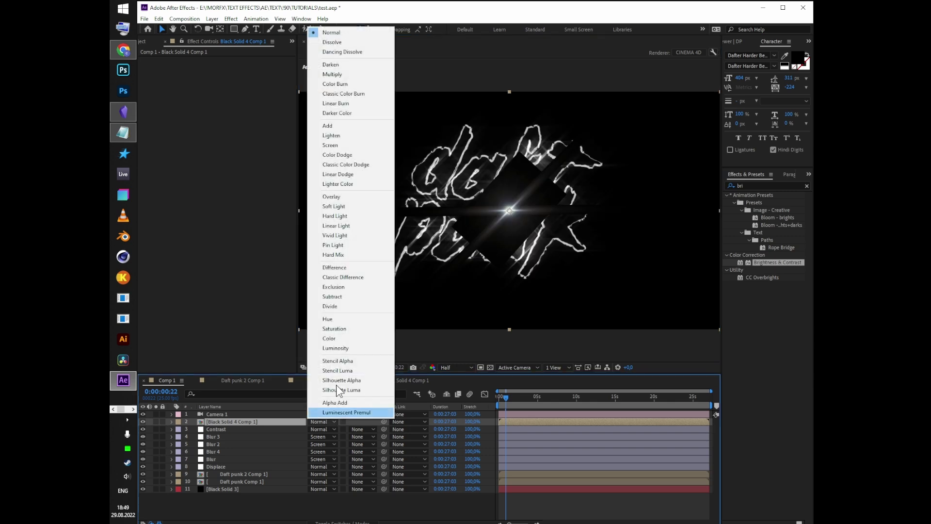
left_click(366, 145)
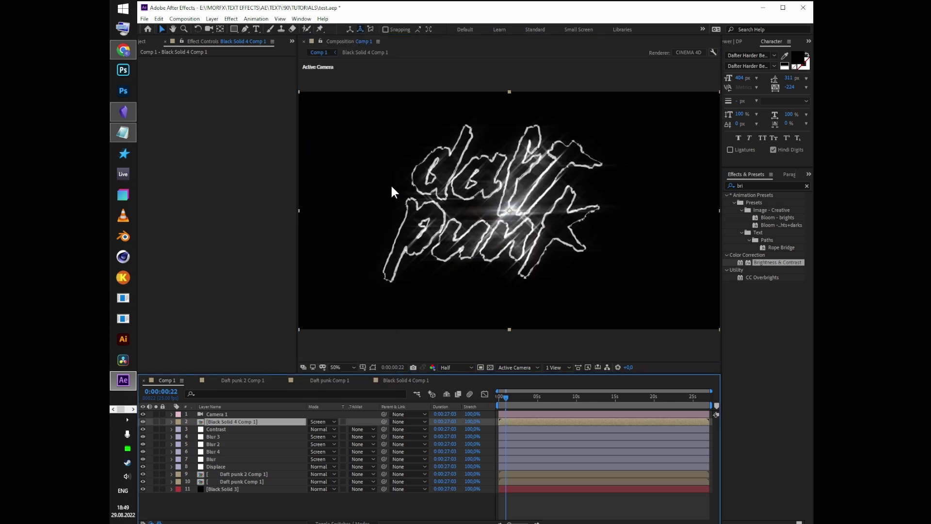
double_click(781, 186)
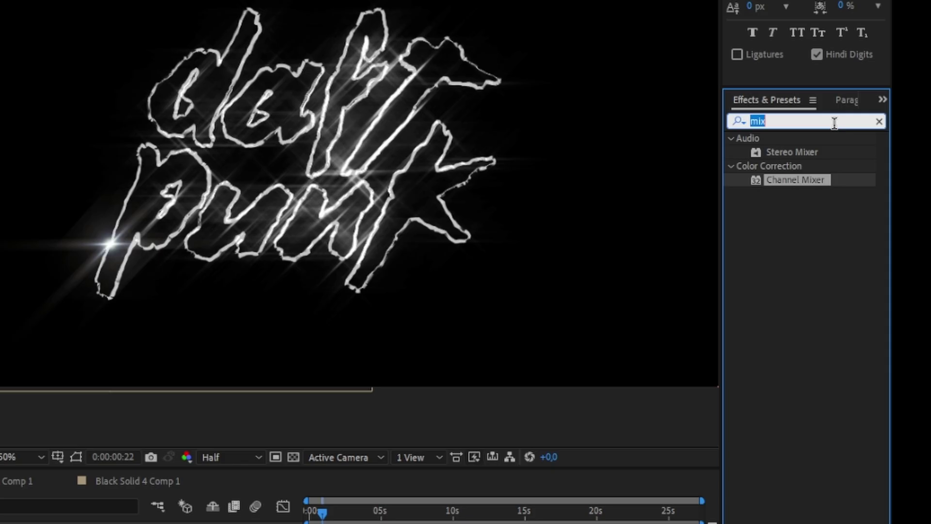
type("set")
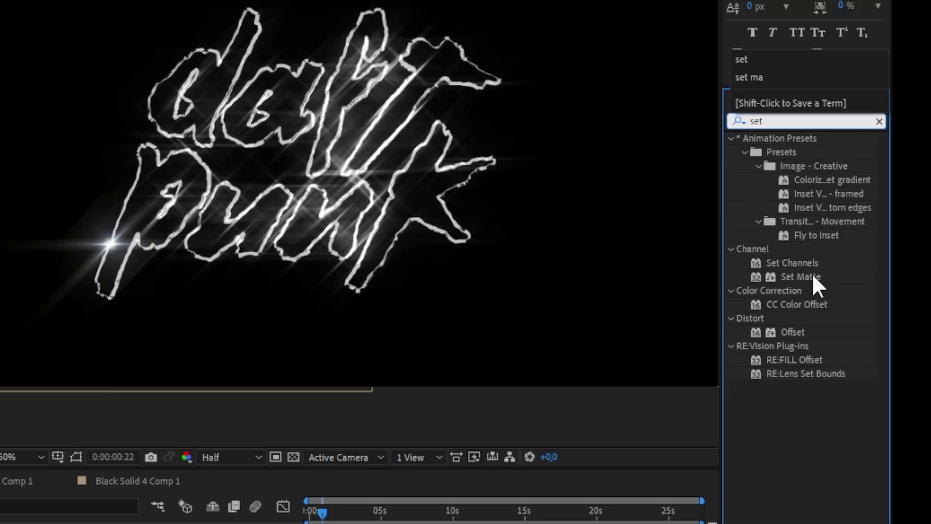
double_click(812, 263)
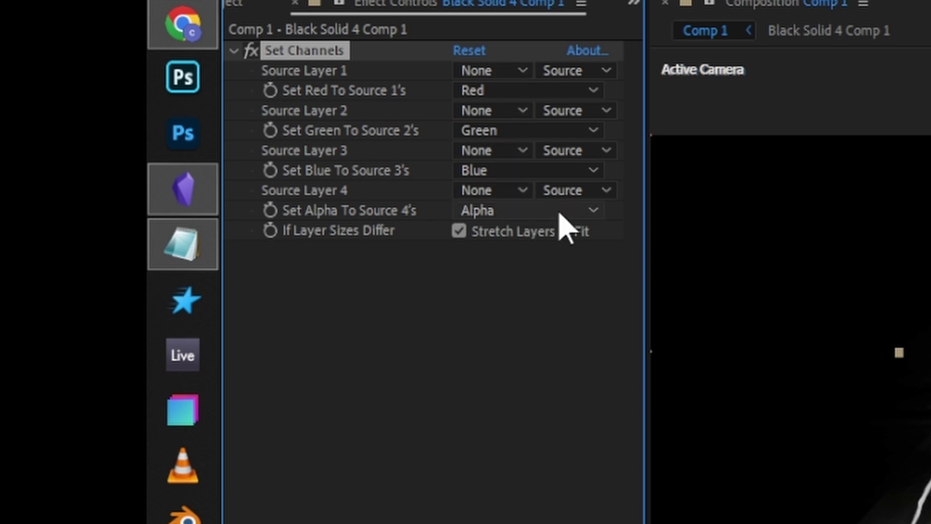
left_click(559, 213)
left_click(572, 339)
left_click(225, 420)
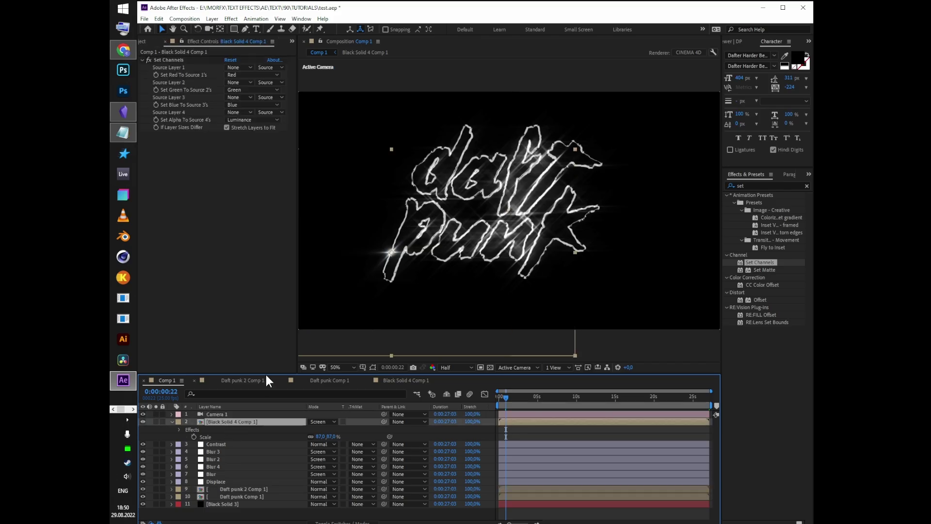
- Duplicate the glint layer twice and rotate one copy about 27 degrees
key("ctrl+d")
left_click(429, 204)
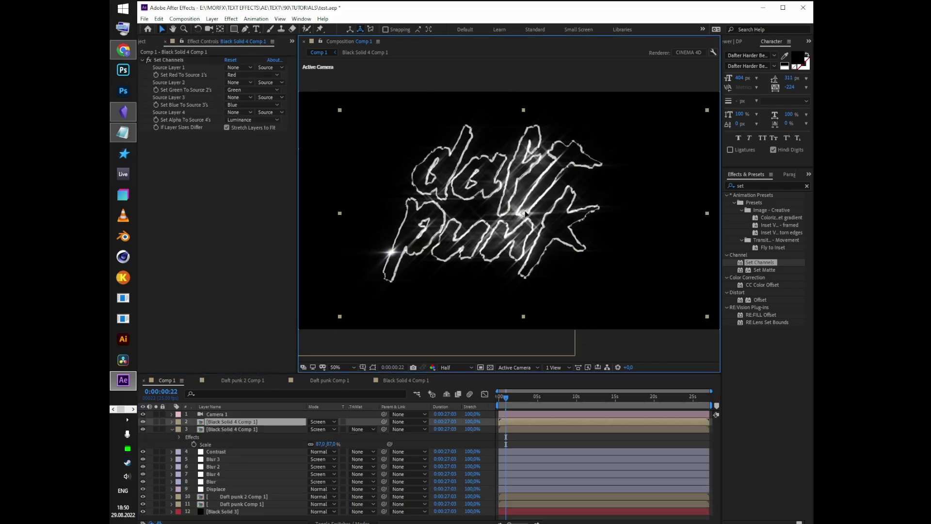
key("ctrl+d")
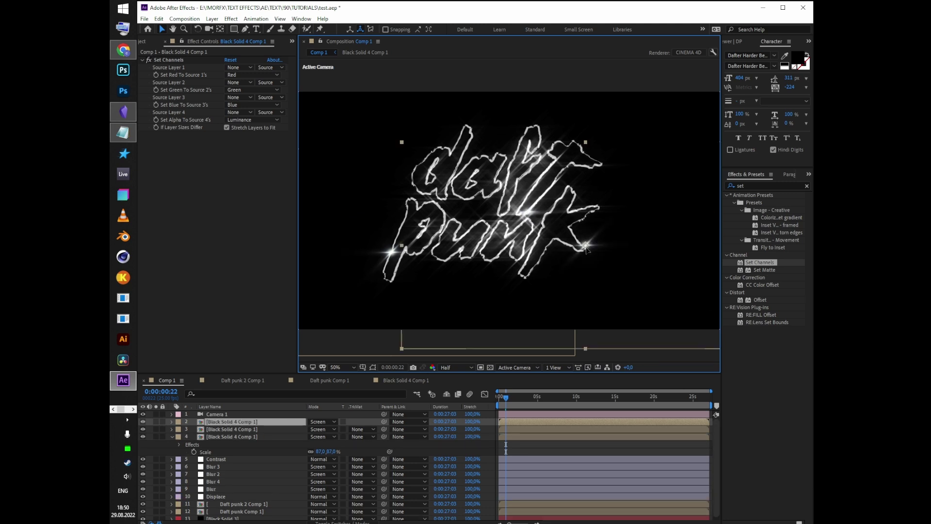
key("r")
mouse_move(317, 429)
left_mouse_down()
mouse_move(340, 430)
mouse_move(330, 444)
left_mouse_up()
- Add another glint copy rotated to -17 degrees, leaving layer 2's rotation unchanged
left_click(276, 437)
key("r")
key("ctrl+d")
key("ctrl+d")
key("r")
left_click_drag(318, 444, 405, 303)
left_click(231, 421)
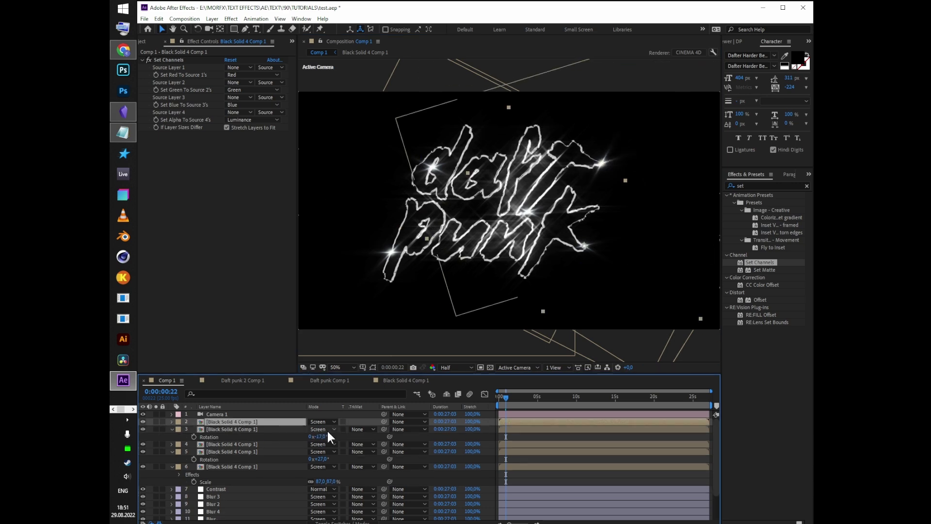
left_click_drag(328, 429, 314, 429)
key("ctrl+z")
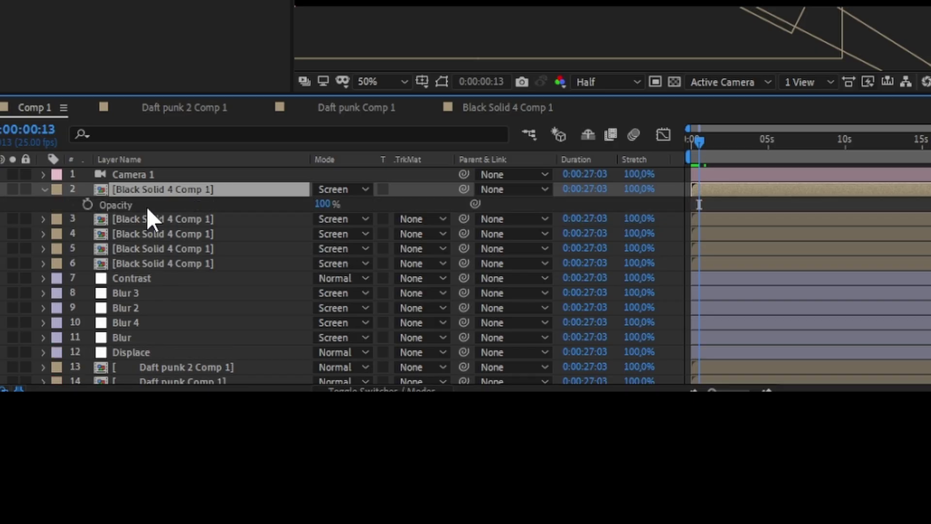
- Give layer 2's Opacity a random() expression
left_click(88, 205, "alt")
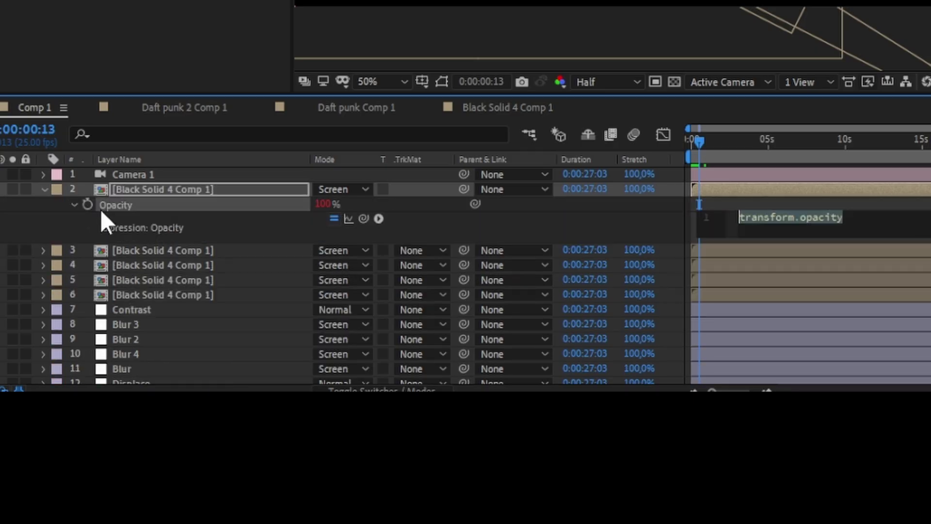
type("rand")
key("Return")
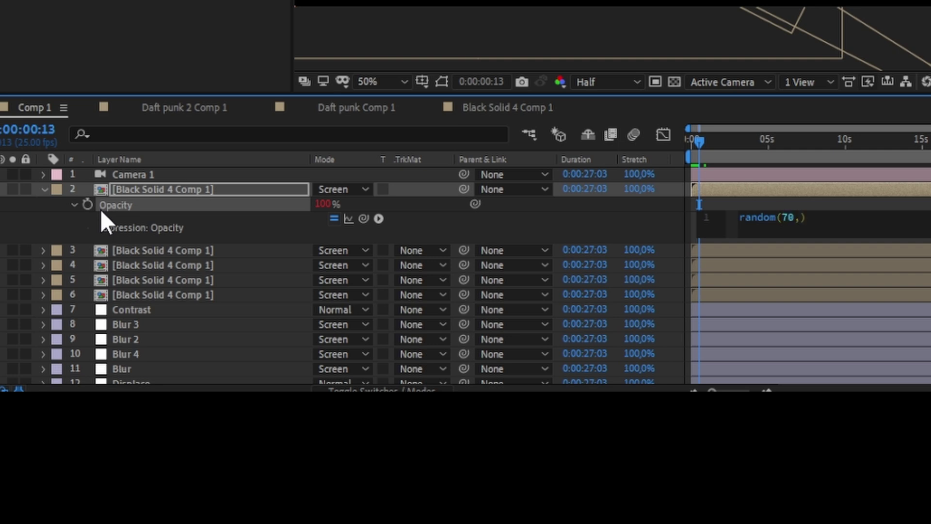
key("ctrl+a")
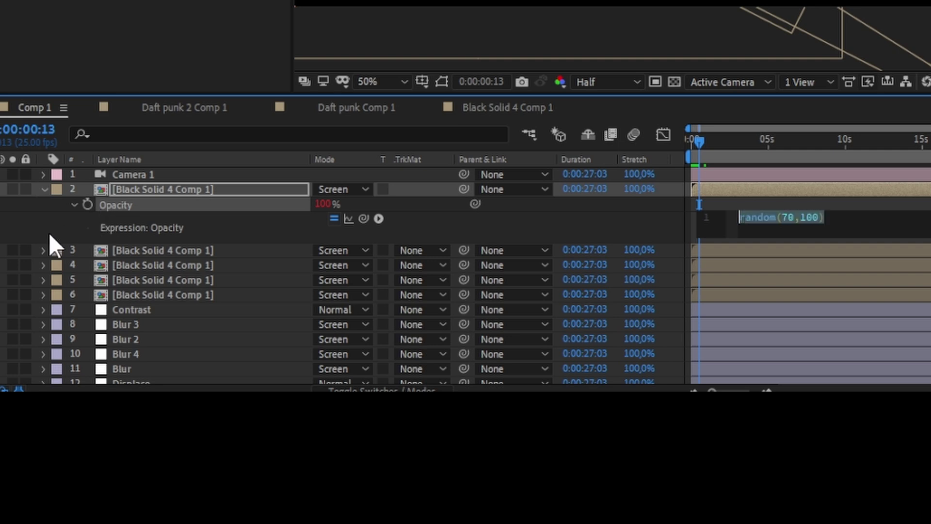
left_click(150, 252)
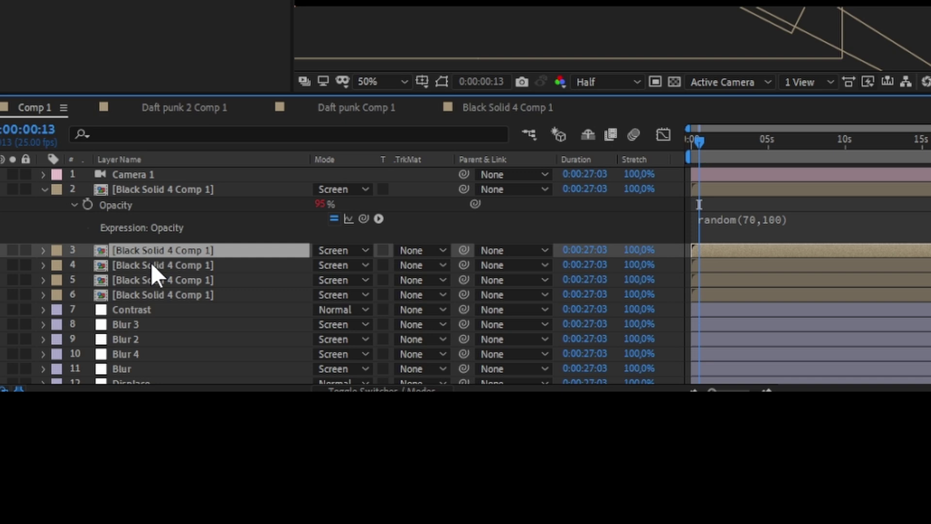
- Set layer 3's Opacity expression to random(40,80)
left_click(156, 294, "shift")
key("t")
left_click(88, 266, "alt")
type("random")
key("Return")
type("40,80")
key("ctrl+a")
key("t")
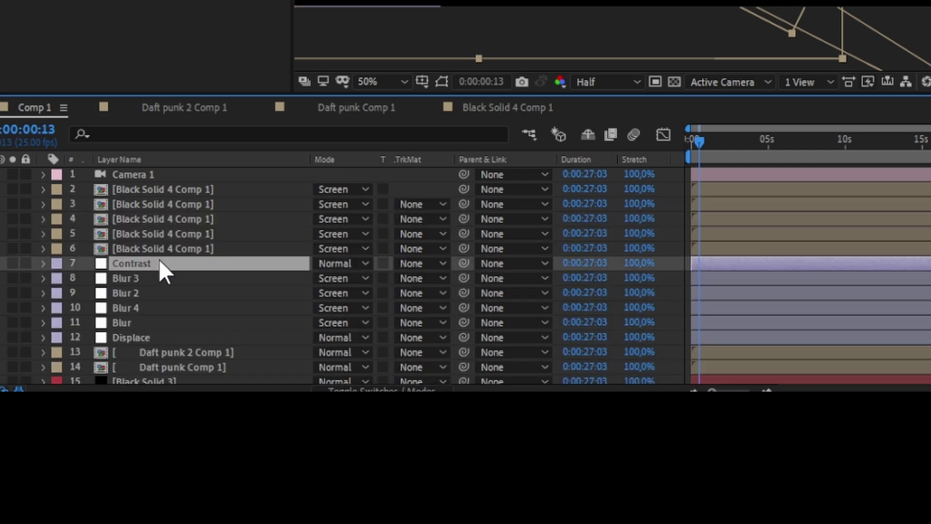
- Give layers 4 and 5 random opacity expressions, layer 4 using random(50,70)
left_click(160, 218)
left_click(161, 248, "shift")
key("t")
left_click(87, 234, "alt")
type("random(50,")
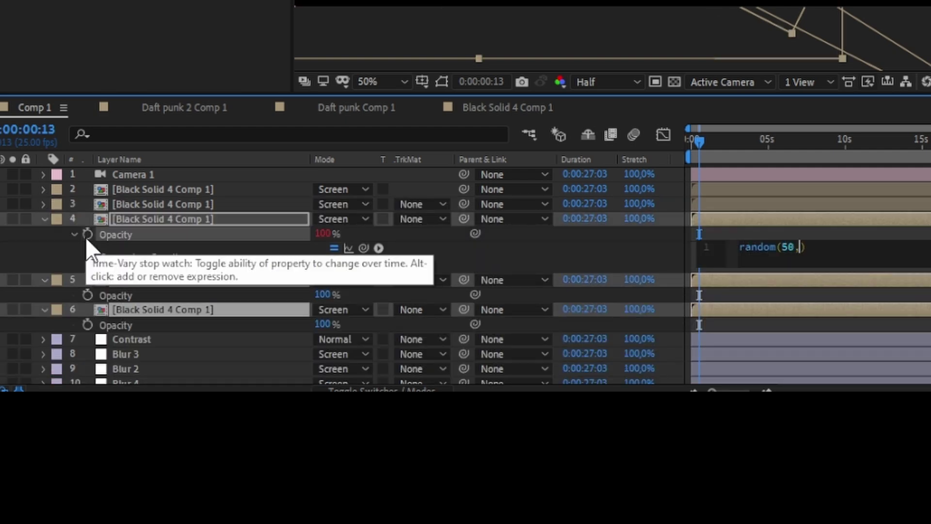
type("70")
left_click(56, 231)
left_click(44, 218)
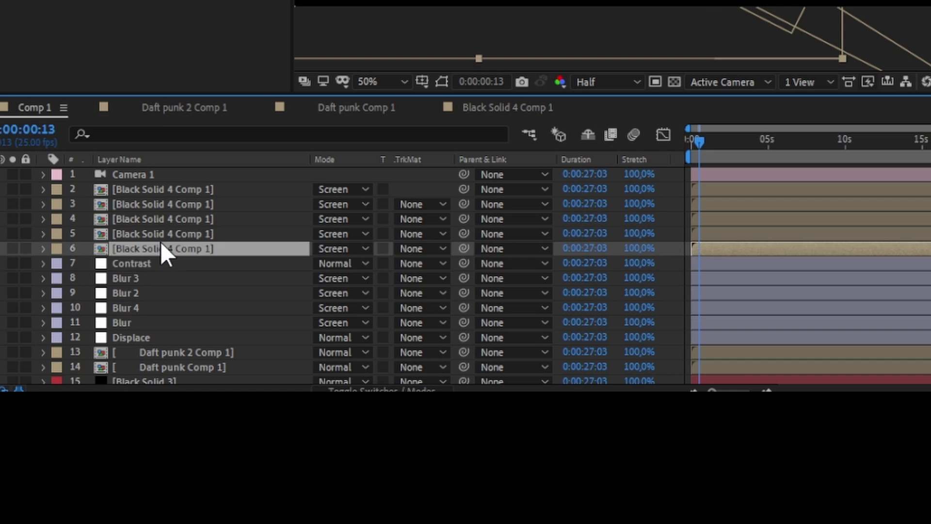
left_click(161, 233)
key("alt+shift+equal")
type("random(50,70")
left_click(124, 266)
- Set layer 6's Opacity to random(80,90) and preview the flicker from the start
left_click(88, 265, "alt")
type("random(80,90")
left_click(50, 261)
key("Home")
left_click(45, 248)
key("space")
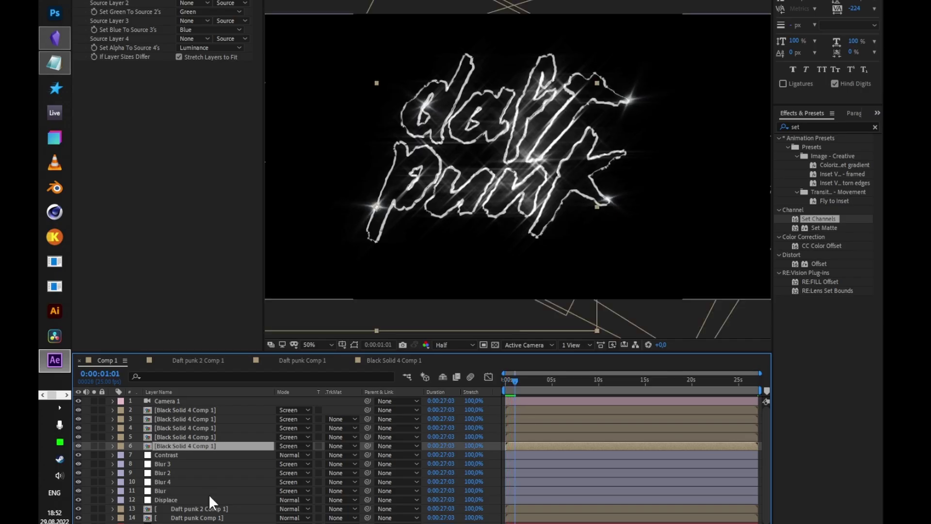
- Try a wiggle(1,50) expression on the Contrast layer's Brightness and preview it
left_click(194, 455)
left_click(92, 197, "alt")
type("wiggle(1,10")
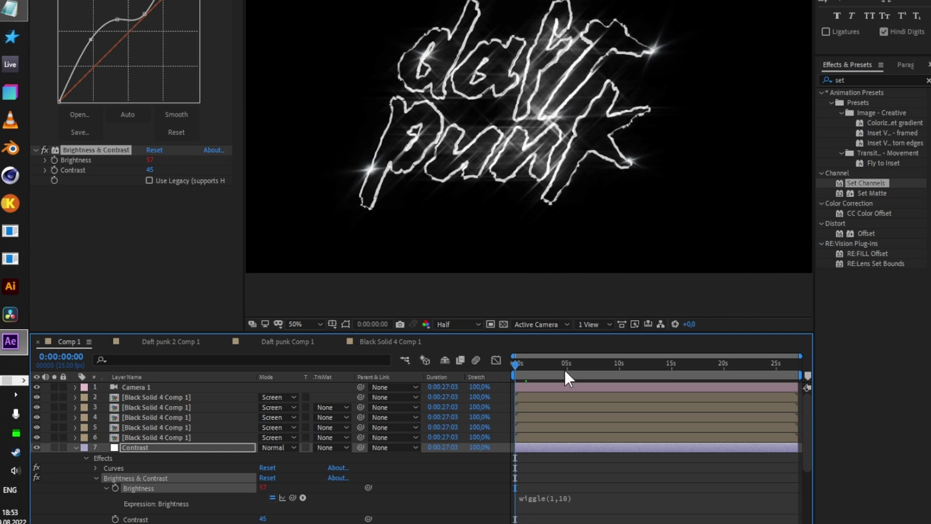
left_click(571, 496)
left_click(586, 497)
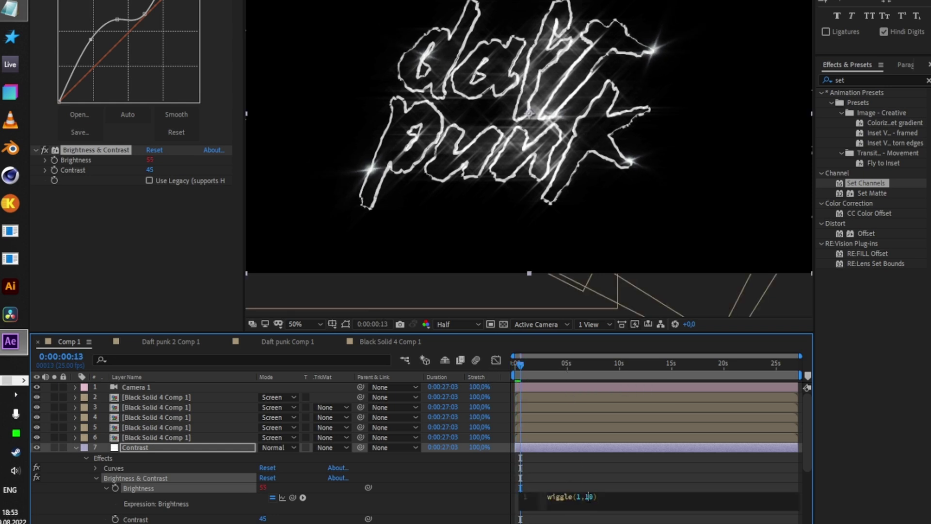
type("5")
left_click(498, 366)
key("space")
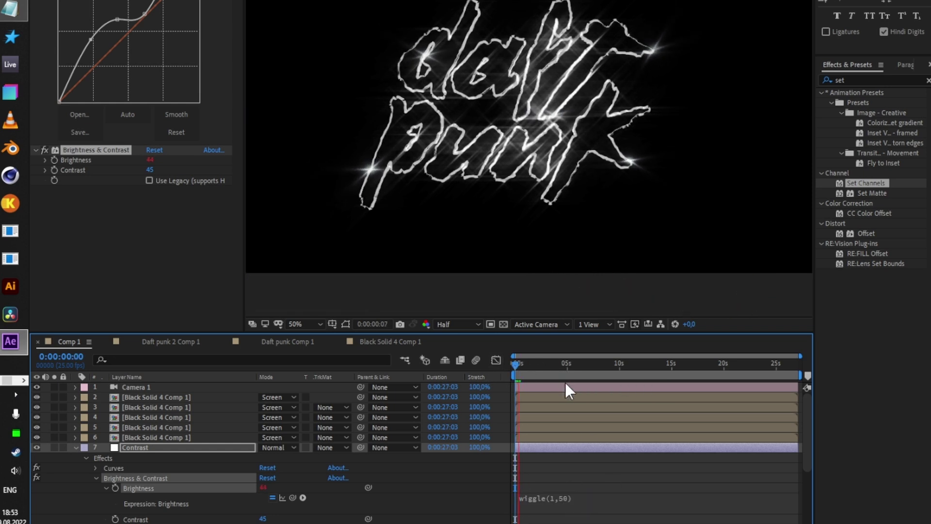
key("space")
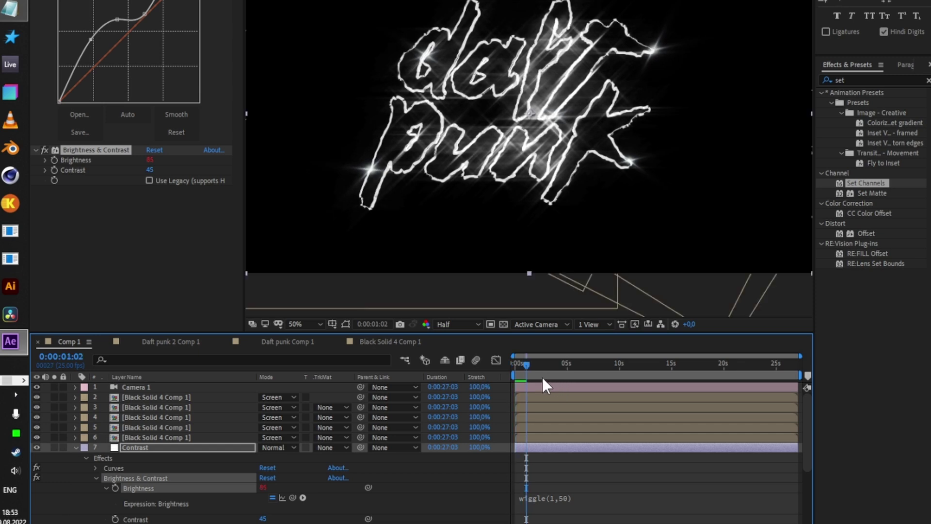
key("space")
key("space")
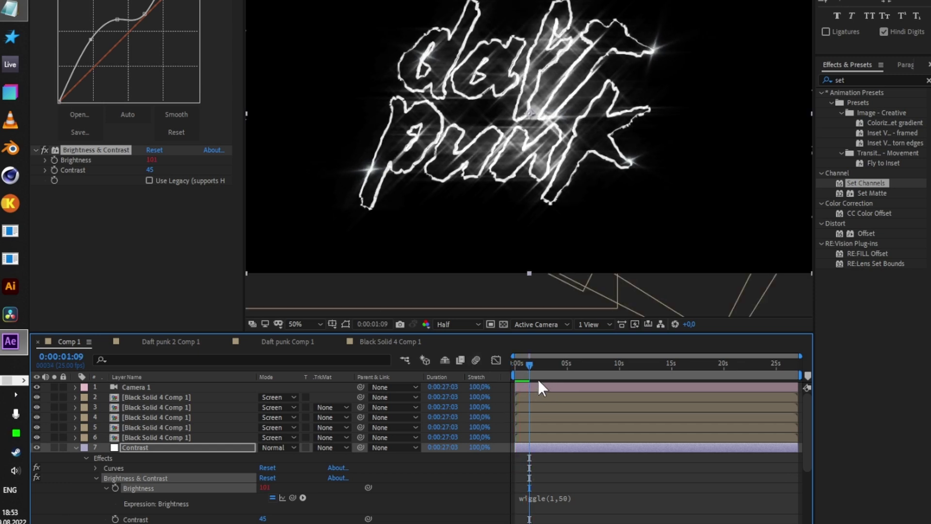
- Replace the Brightness expression with random(40,70) and preview the flicker
left_click(555, 499)
type("ra")
key("Return")
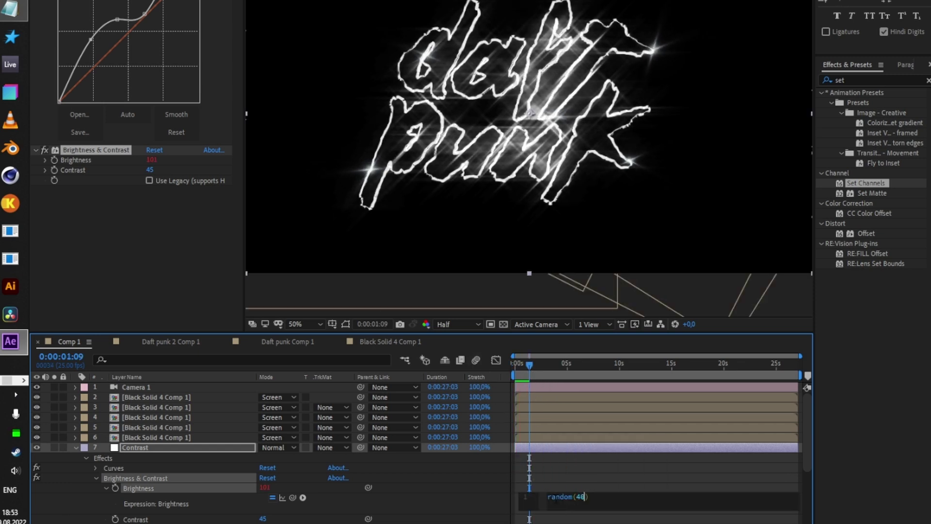
type(",70")
left_click(531, 372)
key("space")
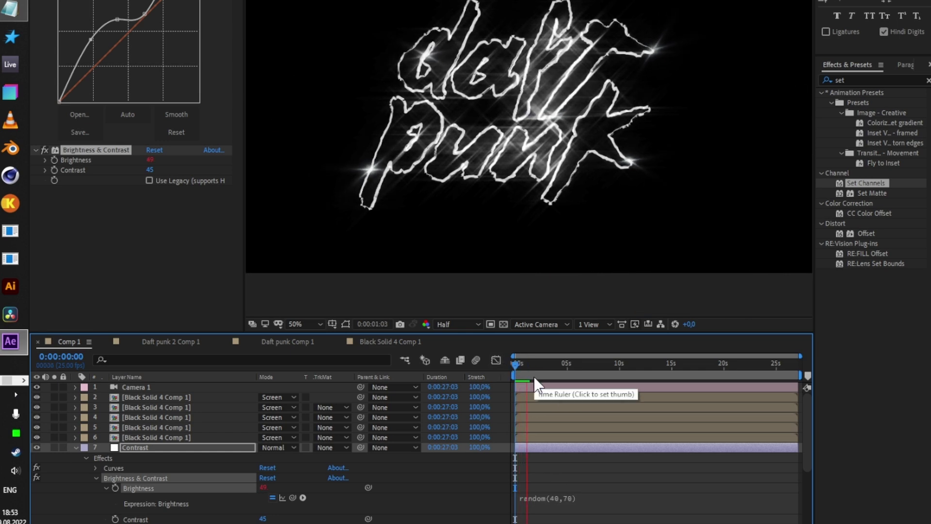
key("space")
left_click(75, 447)
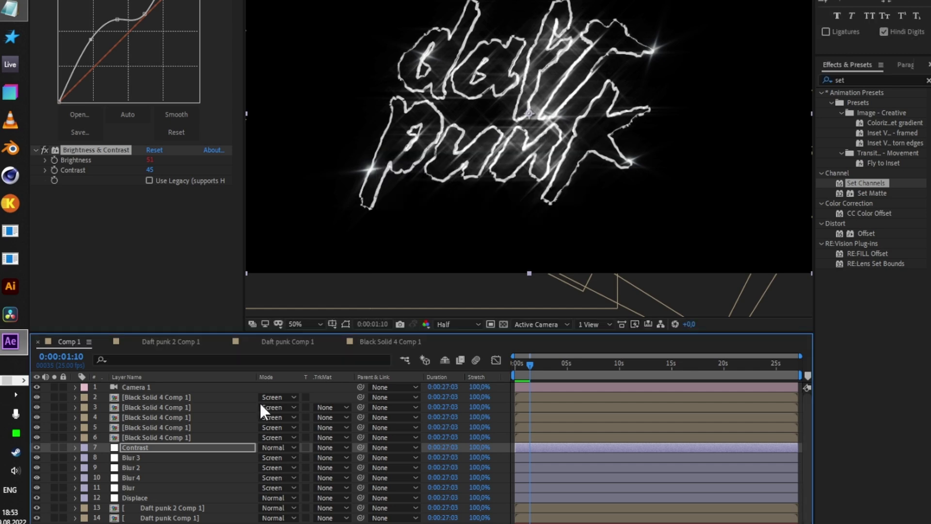
right_click(49, 398)
- Add an adjustment layer at position 2 with Curves raising the black point
mouse_move(65, 406)
left_click(313, 394)
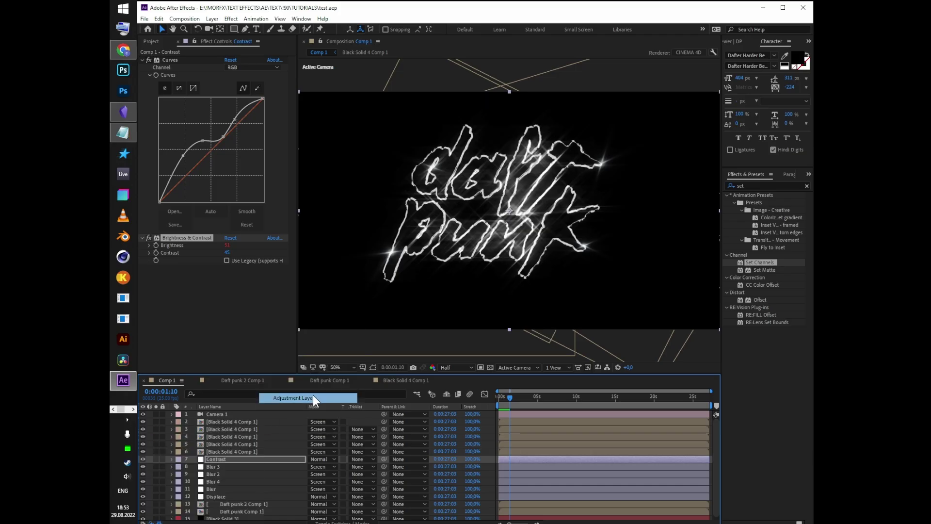
left_click_drag(242, 459, 248, 420)
left_click(769, 186)
type("curv")
left_click_drag(769, 238, 230, 182)
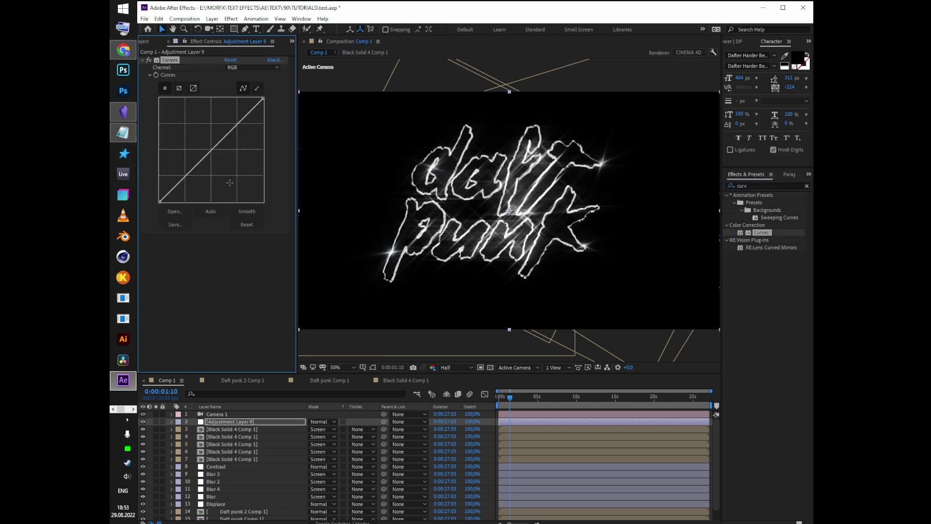
left_click_drag(161, 200, 160, 192)
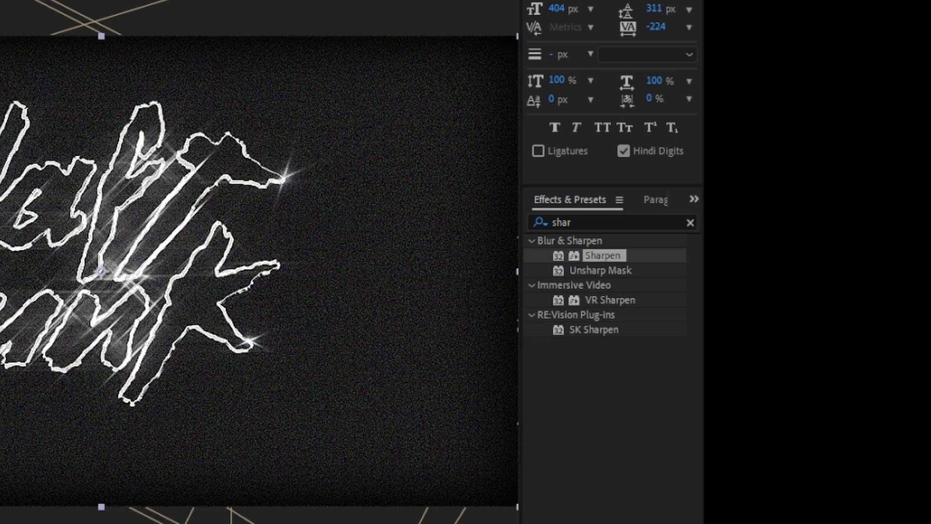
- Apply Unsharp Mask to the adjustment layer and refine the curve's black point
left_click(611, 222)
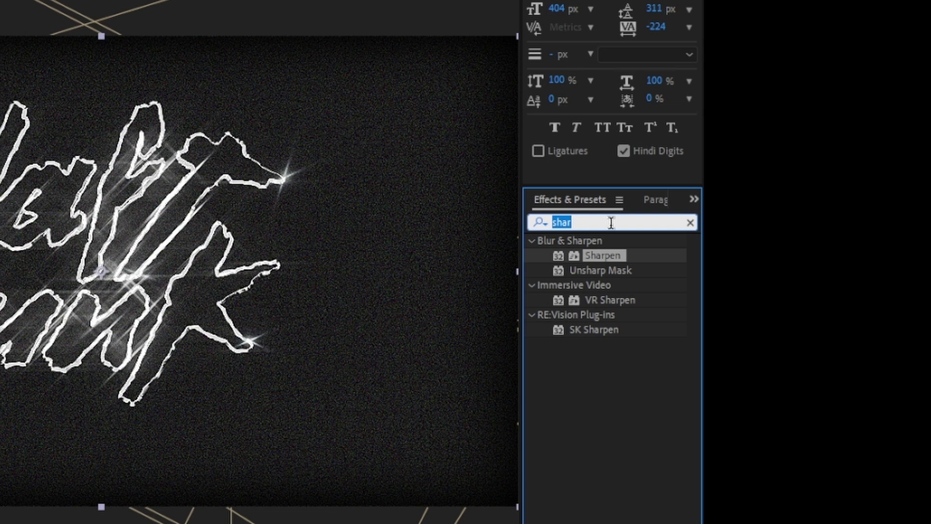
type("unsa")
key("Return")
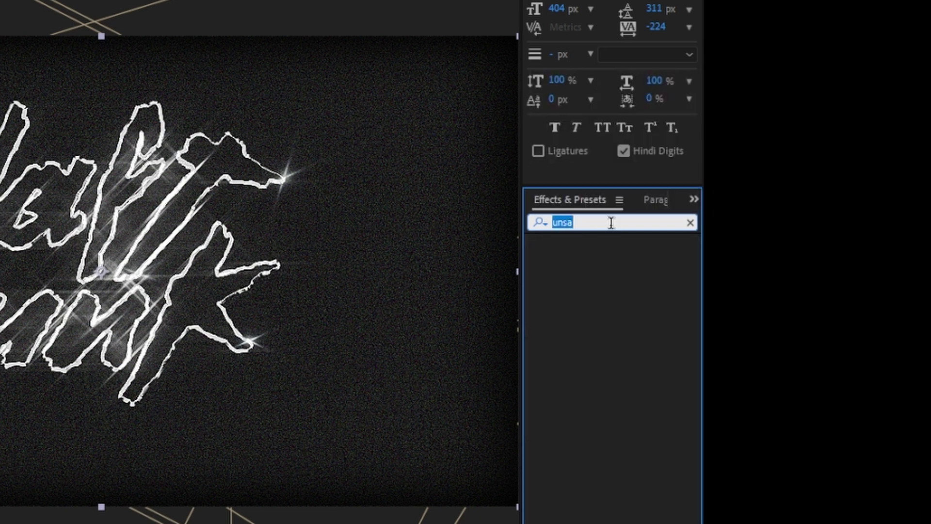
type("unsh")
left_click_drag(616, 254, 556, 291)
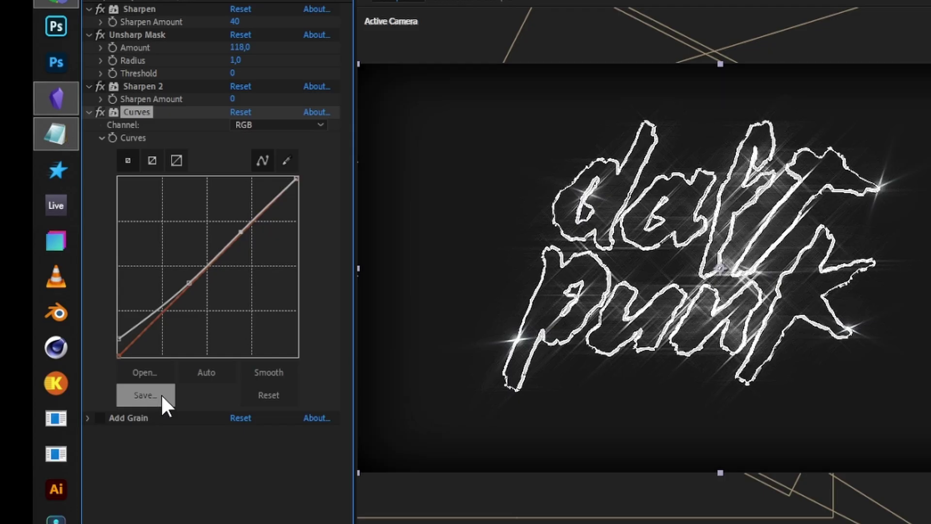
left_click_drag(189, 284, 184, 288)
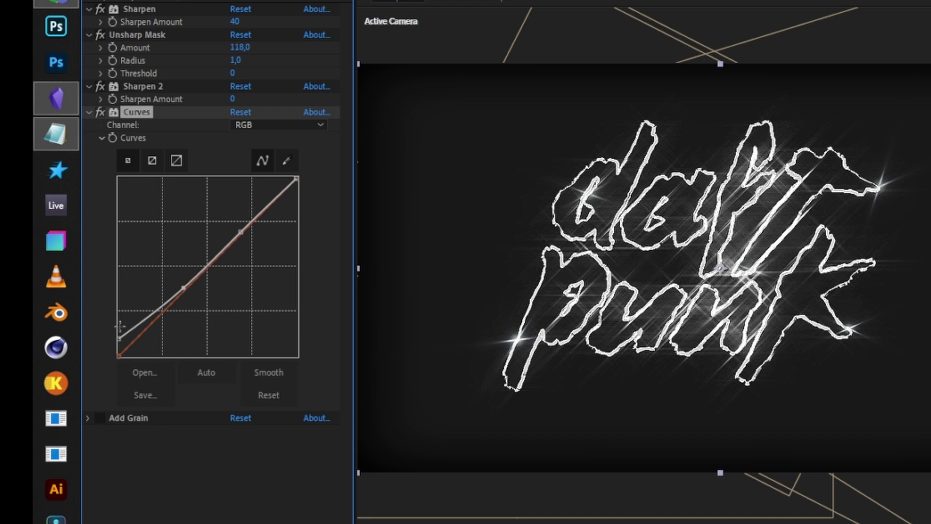
left_click_drag(118, 334, 113, 340)
- Raise Sharpen 2 slightly, set Sharpen to 0, and lower Unsharp Mask to about 96
left_click_drag(234, 99, 238, 99)
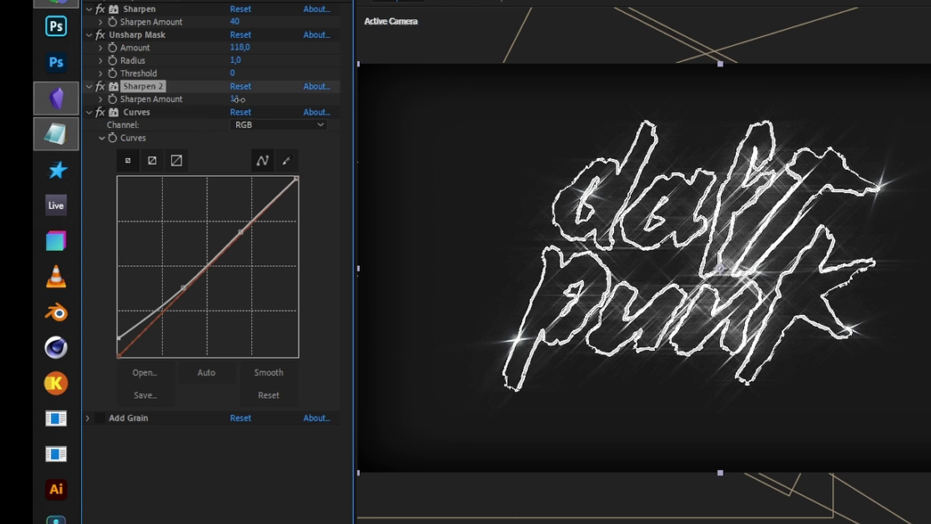
left_click_drag(245, 47, 240, 46)
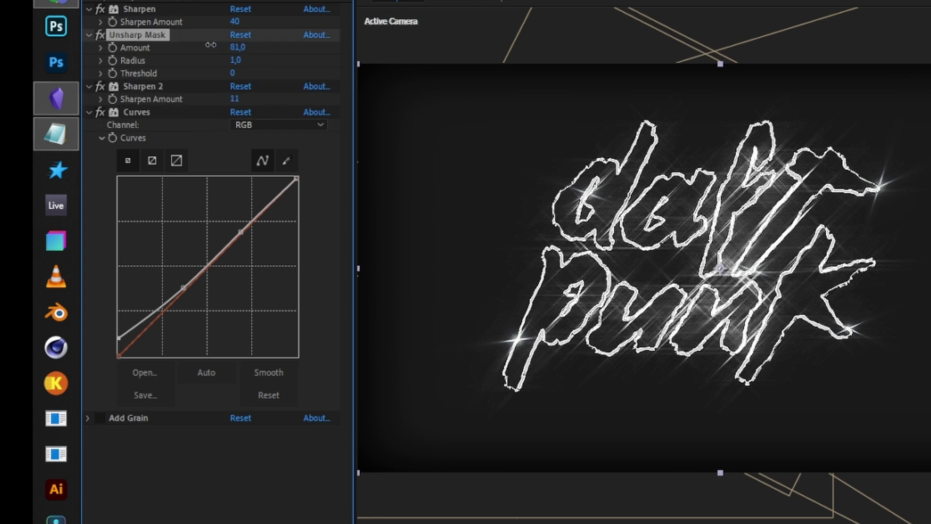
left_click(234, 22)
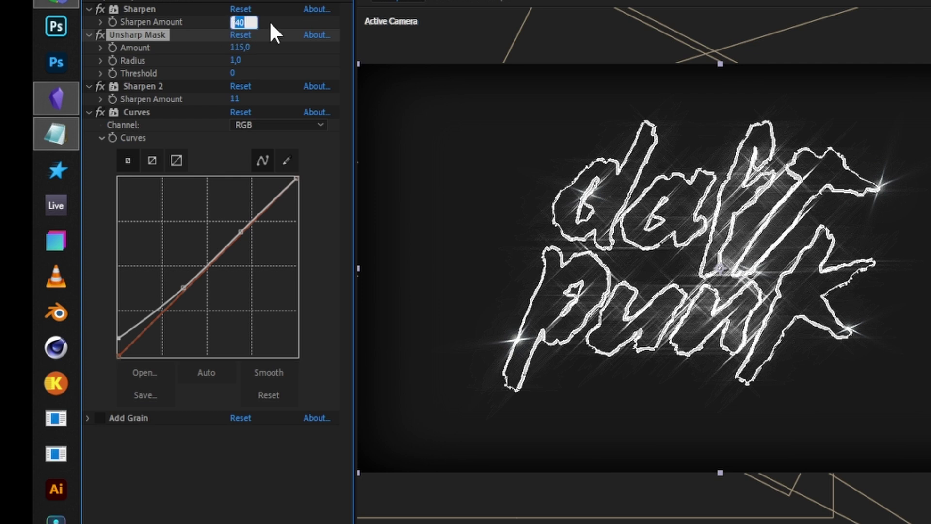
type("0")
key("Return")
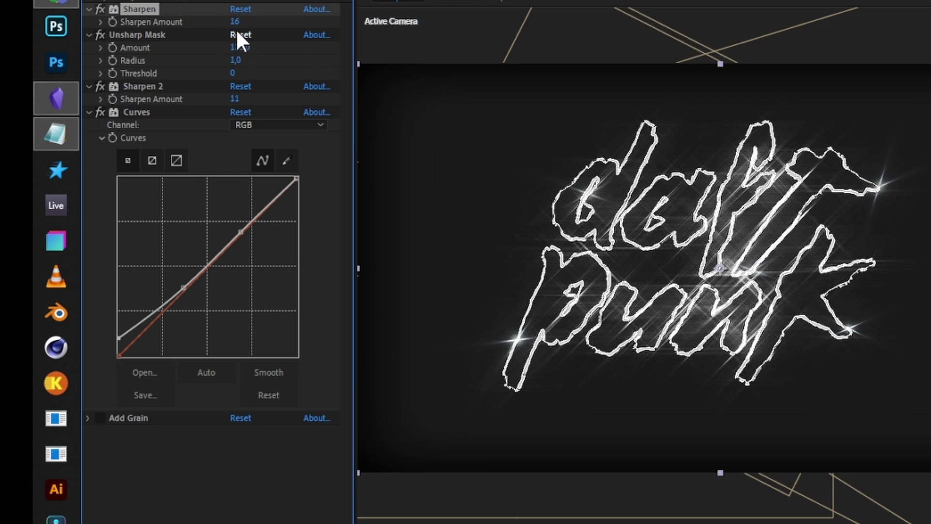
left_click_drag(238, 51, 219, 50)
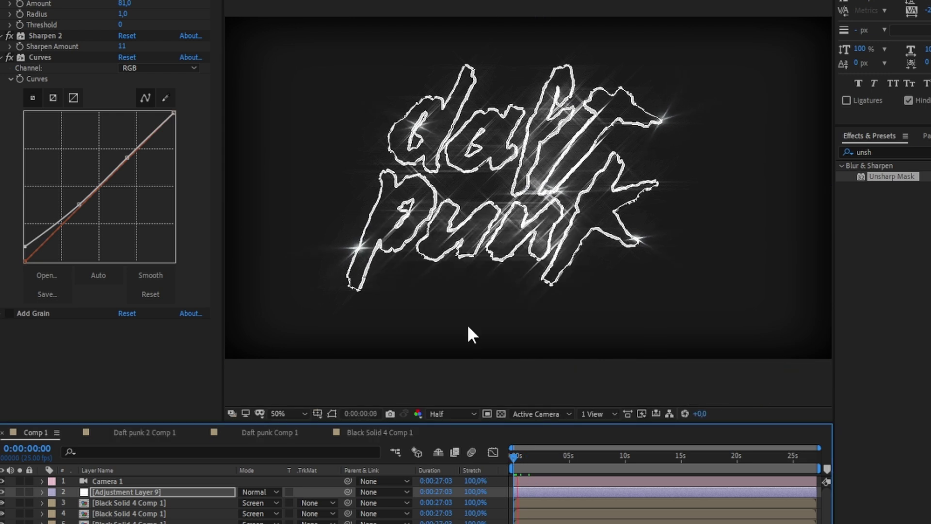
- Give Camera 1's Position a wiggle(1,50) expression and preview the shake
left_click(118, 480)
key("p")
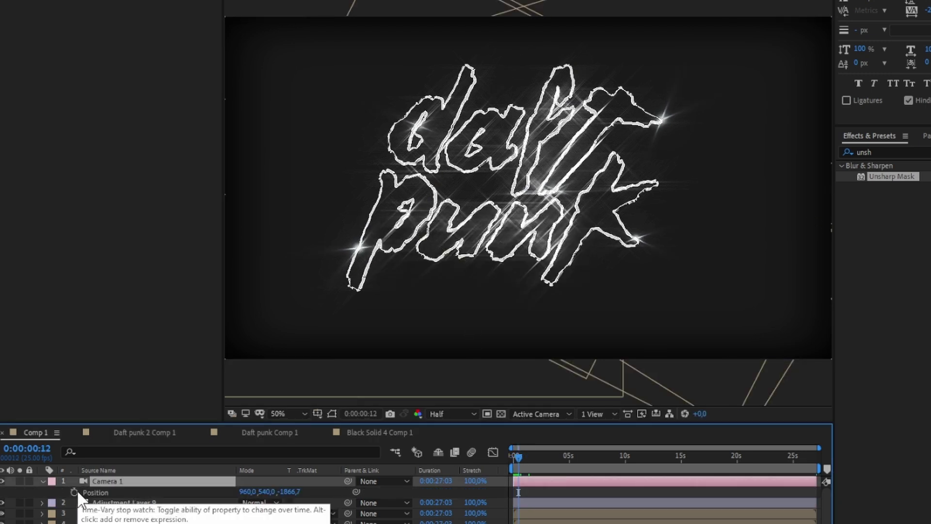
left_click(75, 493, "alt")
type("1,50")
key("KP_Enter")
key("space")
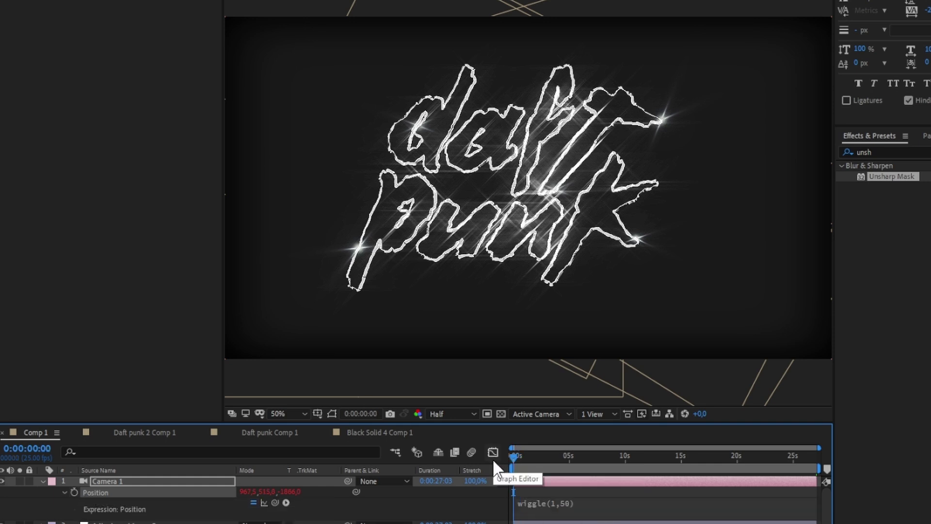
key("p")
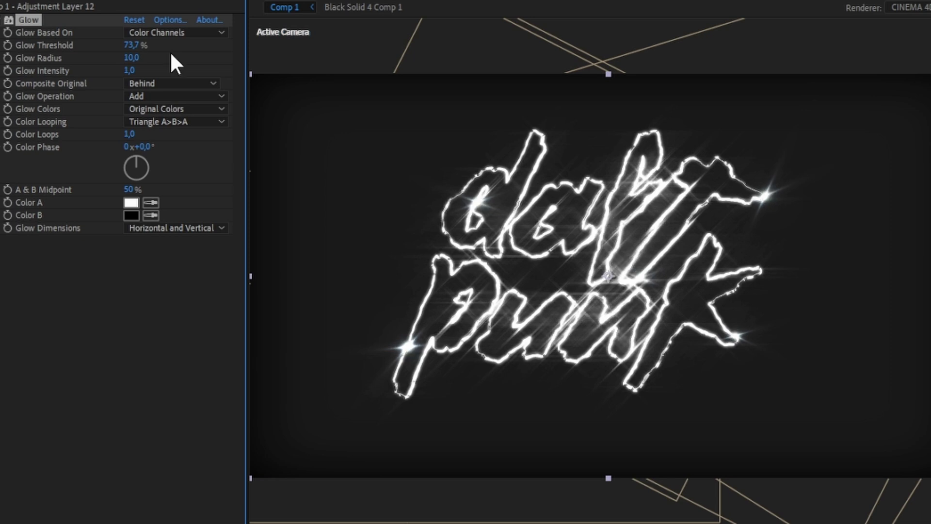
- Scrub the Glow Threshold down from 73.7% to 67.8%
left_click_drag(132, 44, 109, 43)
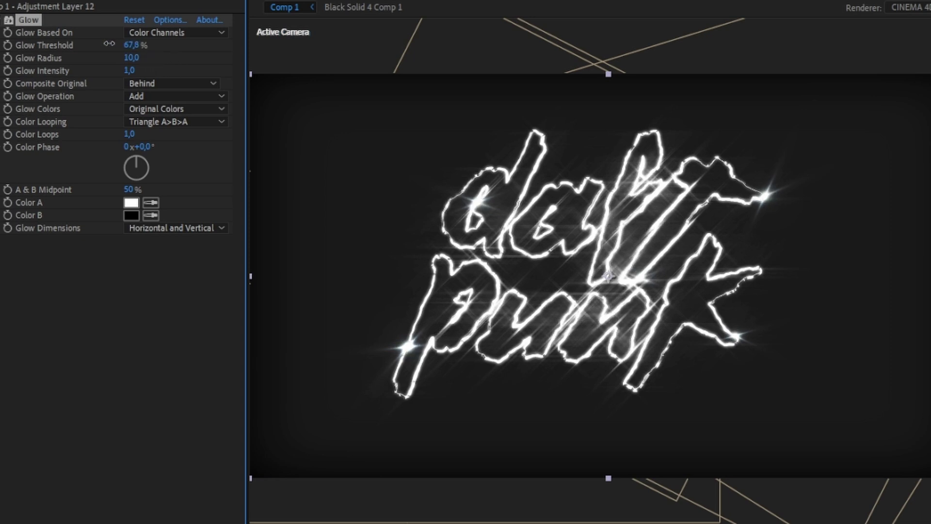